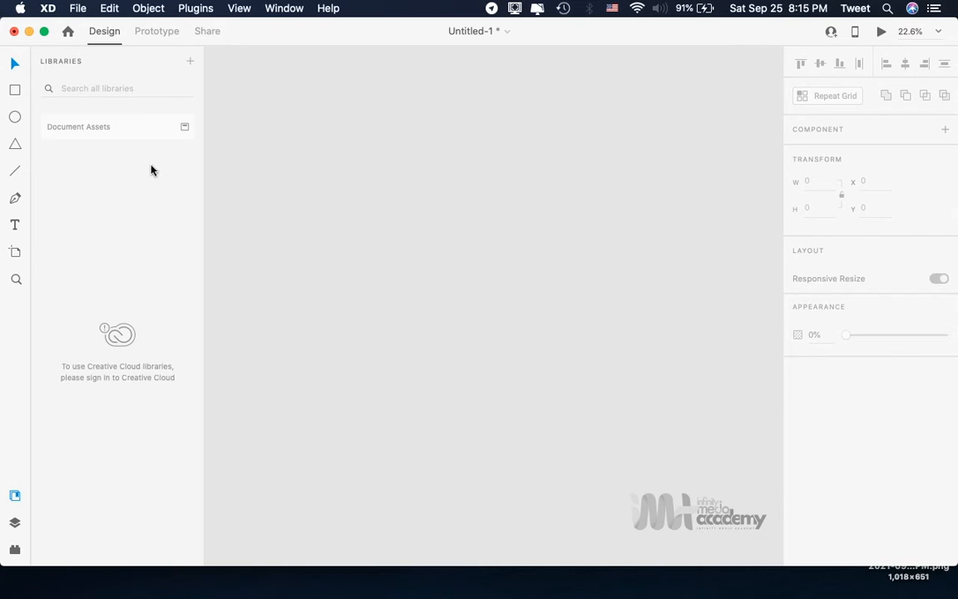
Open the new-document start screen and review the phone, web and social media artboard size presets
{"action": "left_click", "coordinate": [78, 8]}
{"action": "left_click", "coordinate": [79, 26]}
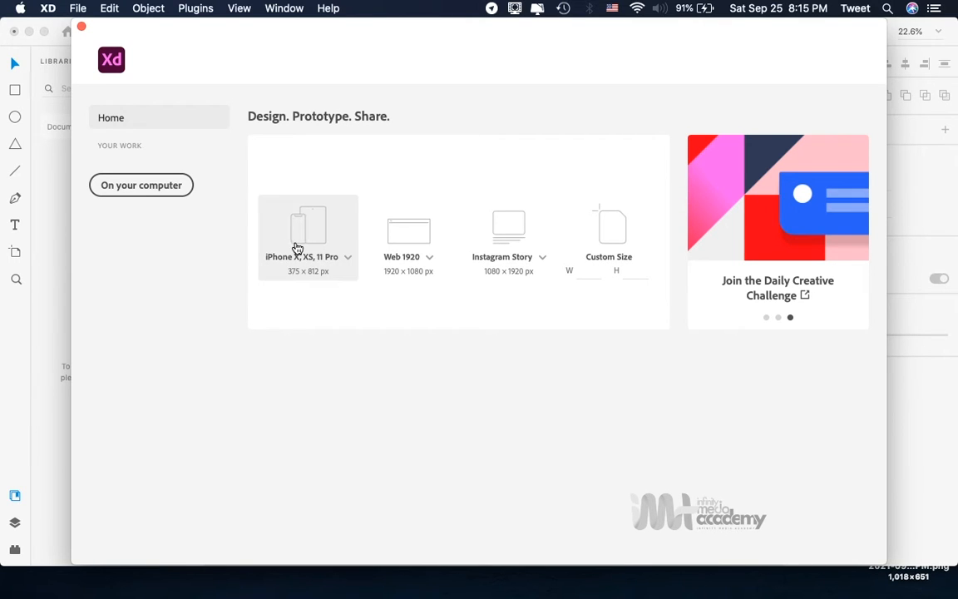
{"action": "left_click", "coordinate": [348, 262]}
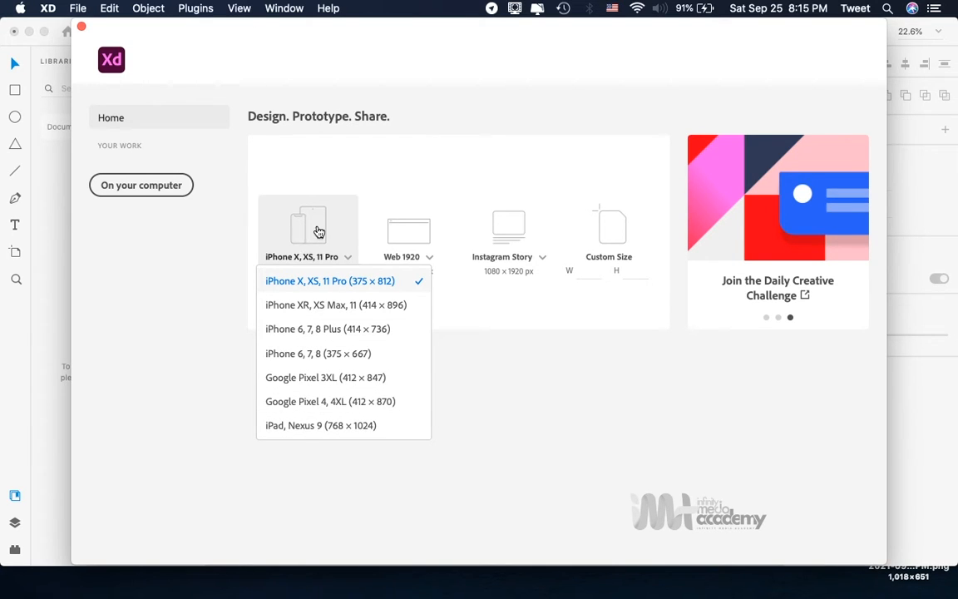
{"action": "left_click", "coordinate": [507, 391]}
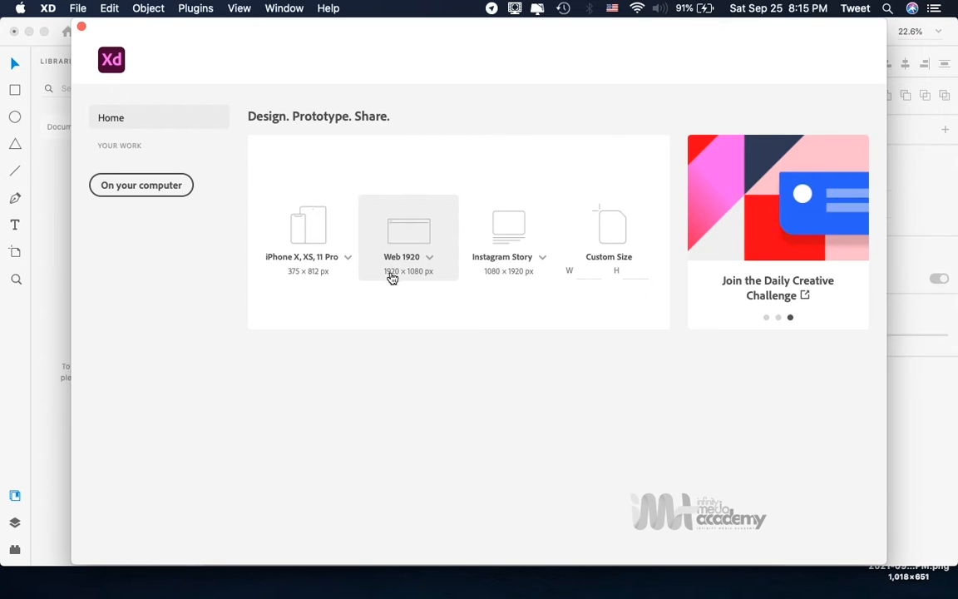
{"action": "left_click", "coordinate": [432, 261]}
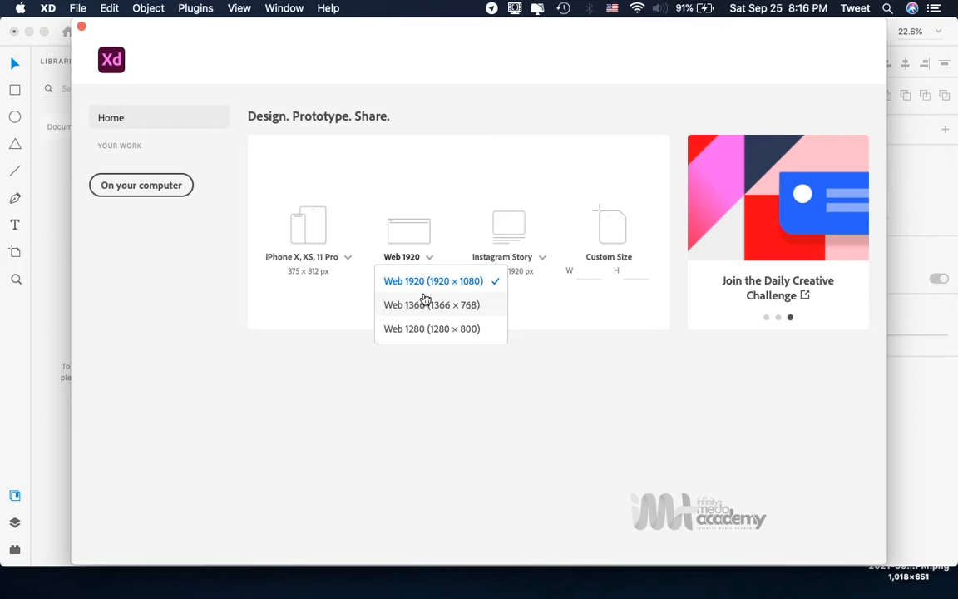
{"action": "left_click", "coordinate": [542, 331]}
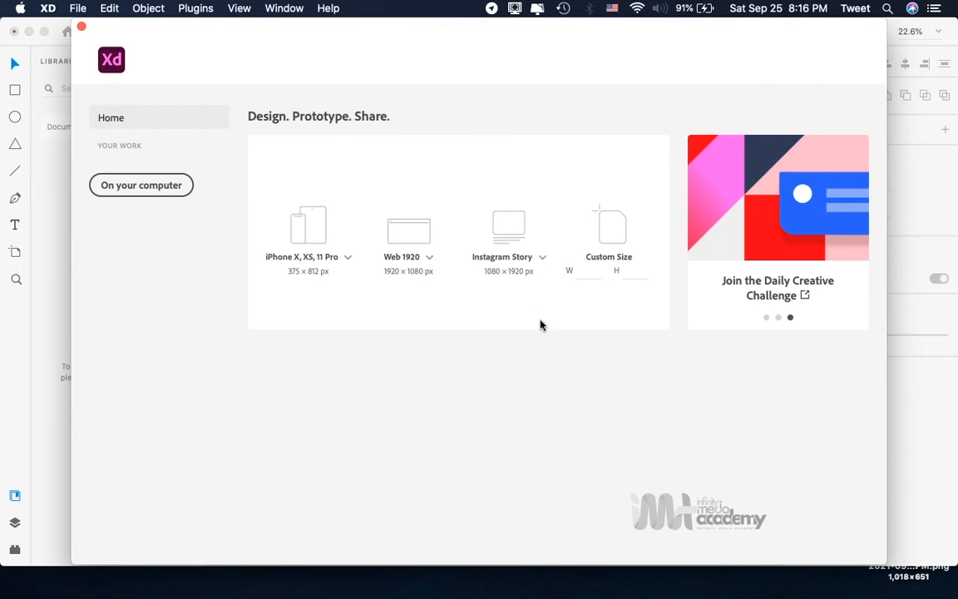
{"action": "left_click", "coordinate": [545, 262]}
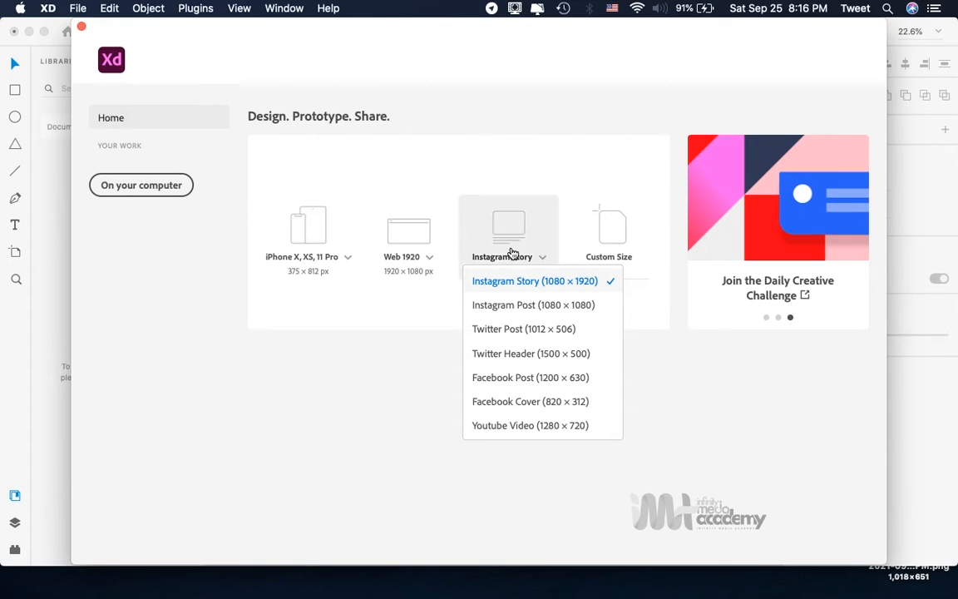
{"action": "left_click", "coordinate": [659, 348]}
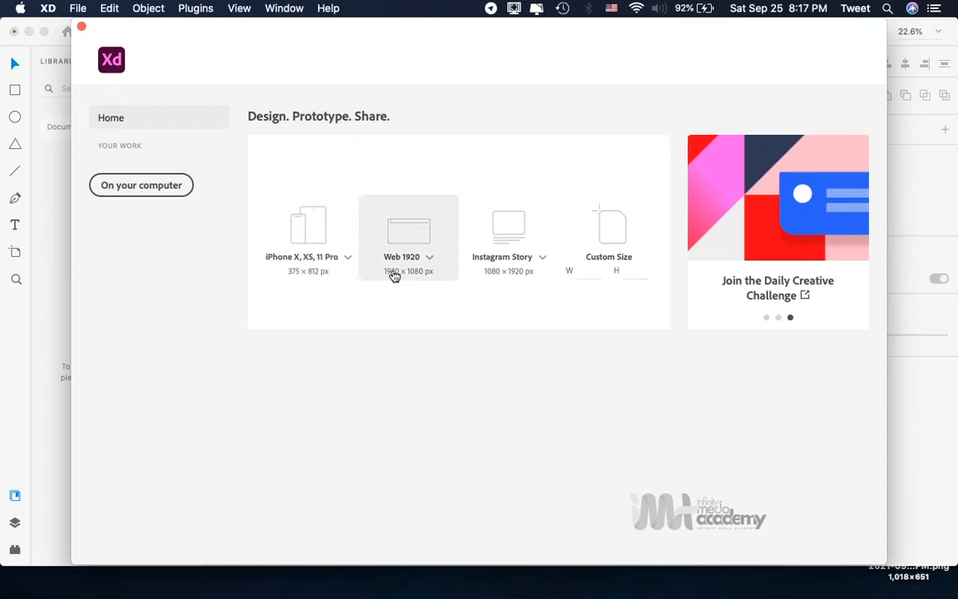
Inspect the custom artboard width and height fields, and close the start screen without creating a document
{"action": "left_click", "coordinate": [587, 272]}
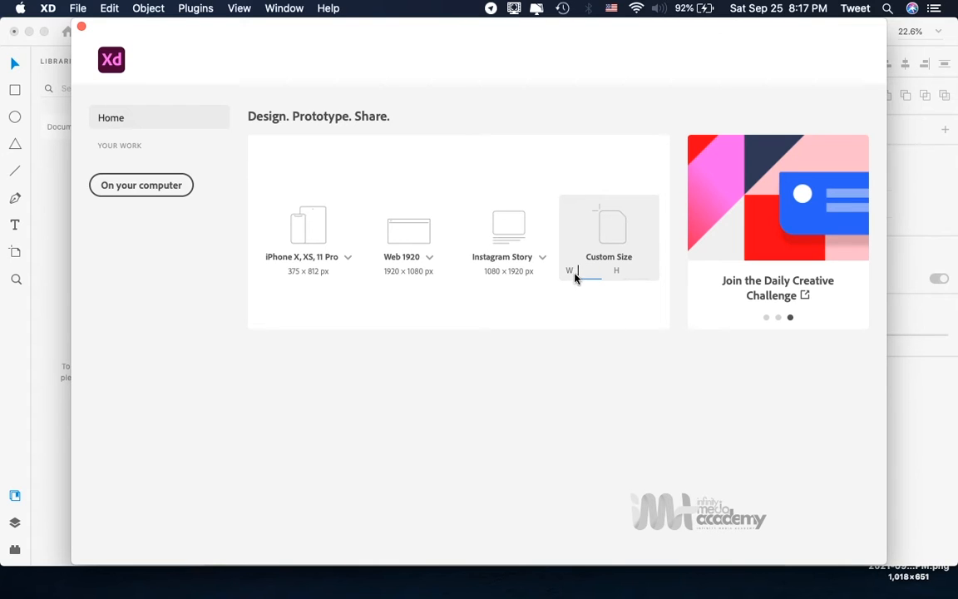
{"action": "left_click", "coordinate": [632, 271]}
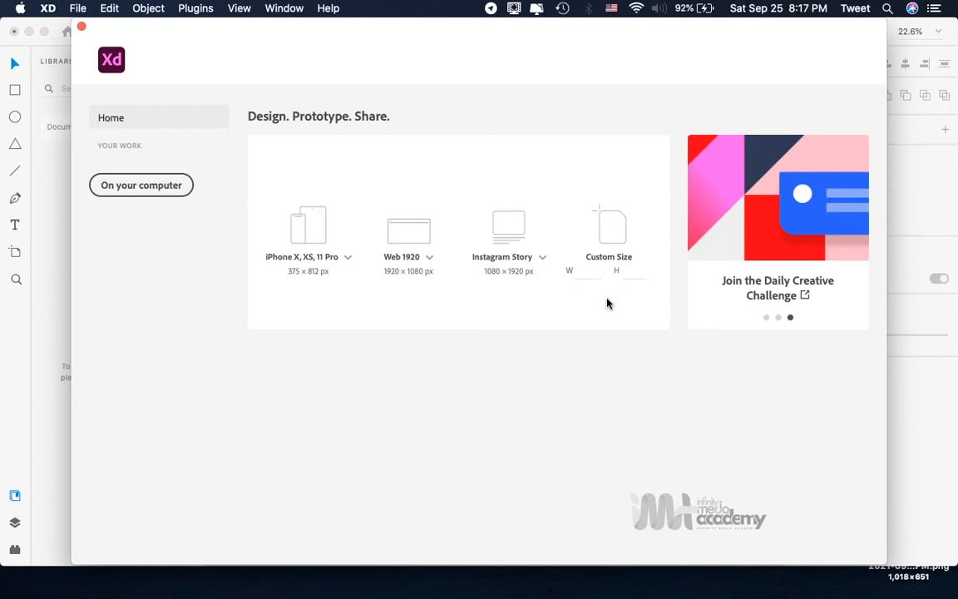
{"action": "left_click", "coordinate": [592, 274]}
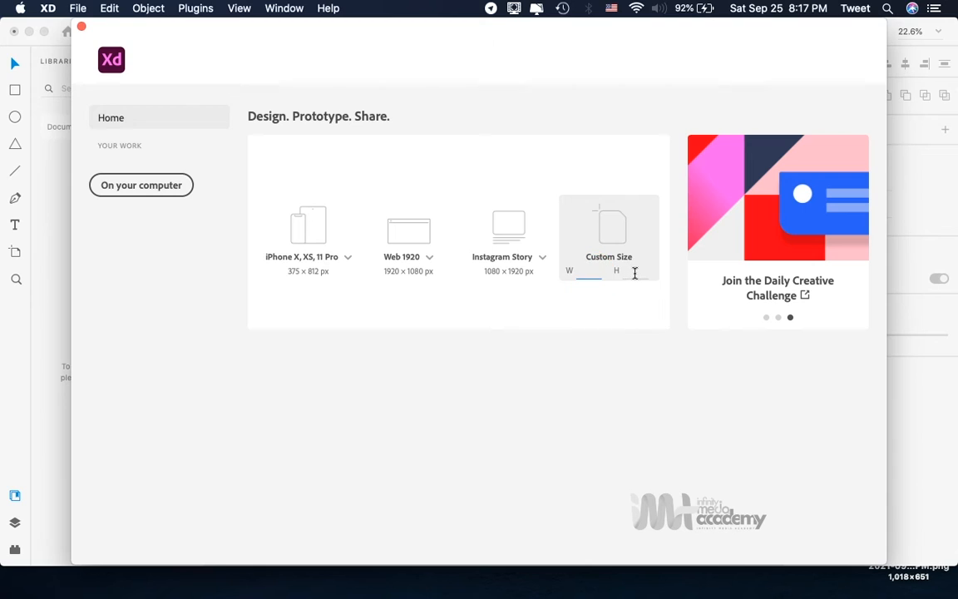
{"action": "left_click", "coordinate": [635, 274]}
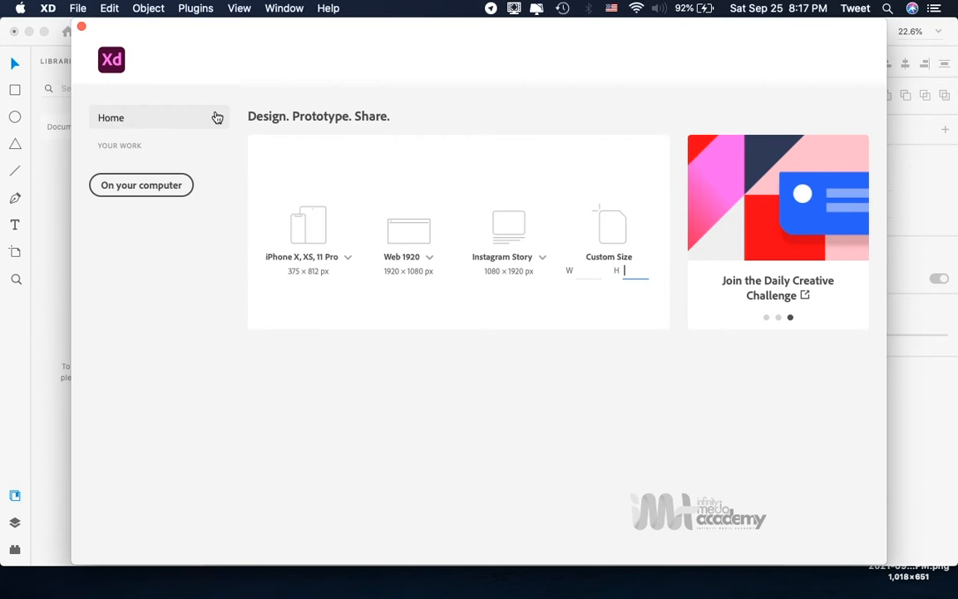
{"action": "left_click", "coordinate": [81, 29]}
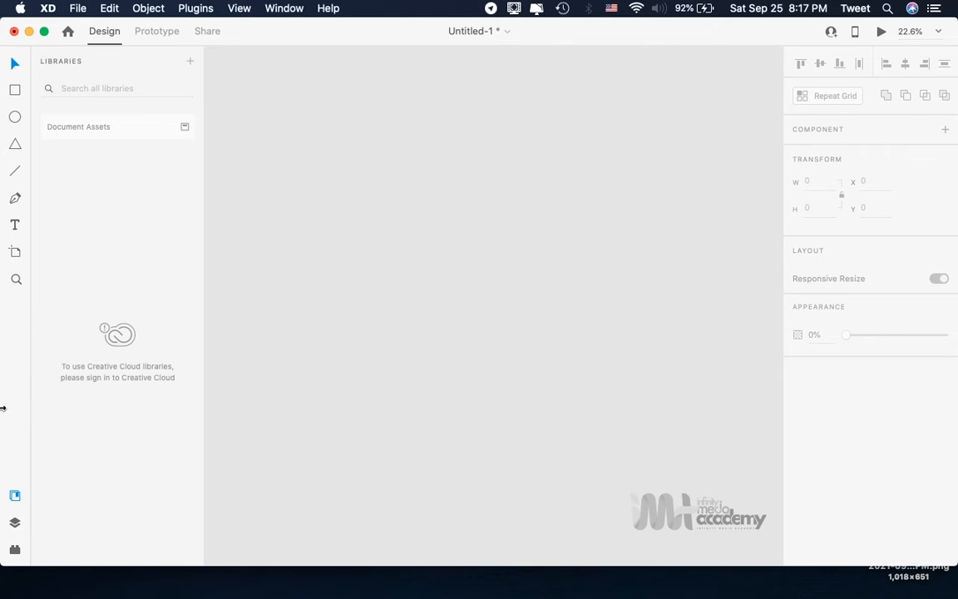
Review the document's assets, its list of artboards and the plugins area, and switch to Prototype mode
{"action": "left_click", "coordinate": [13, 497]}
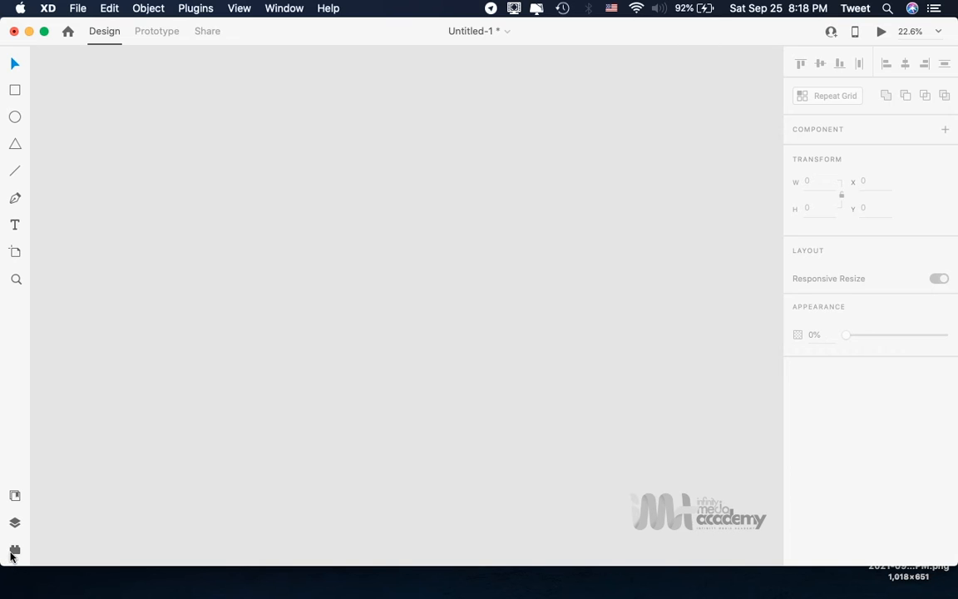
{"action": "left_click", "coordinate": [14, 496]}
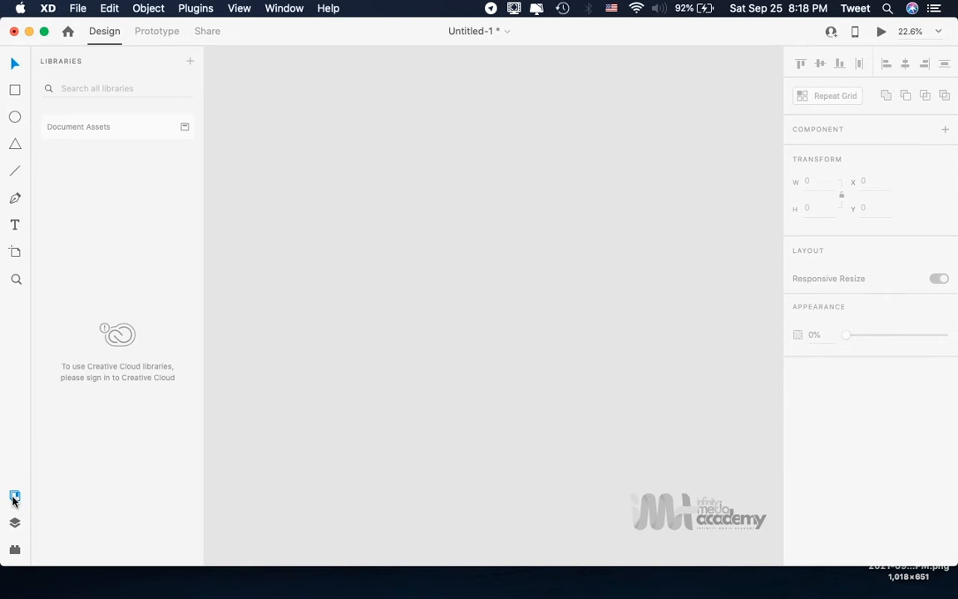
{"action": "left_click", "coordinate": [122, 133]}
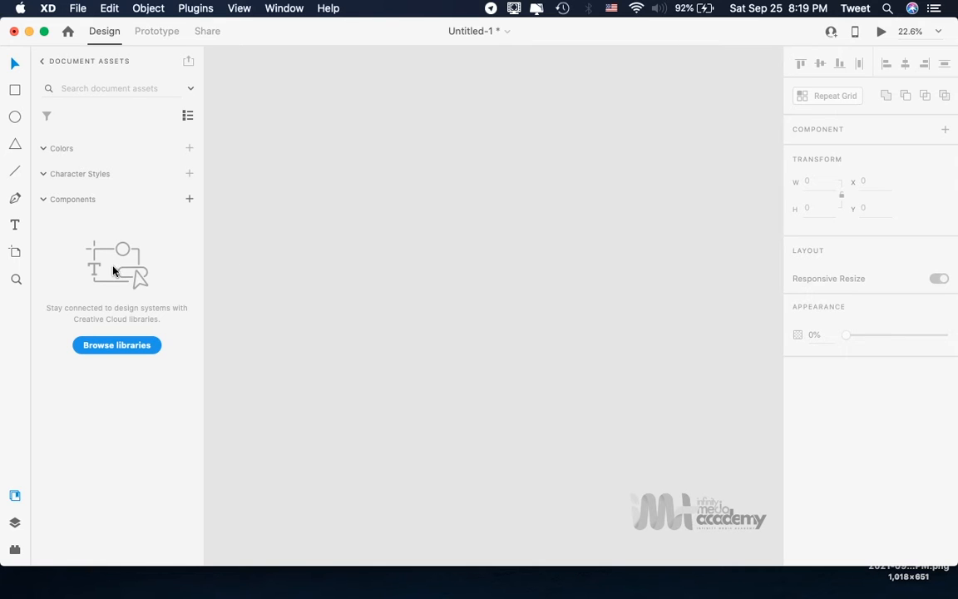
{"action": "left_click", "coordinate": [15, 523]}
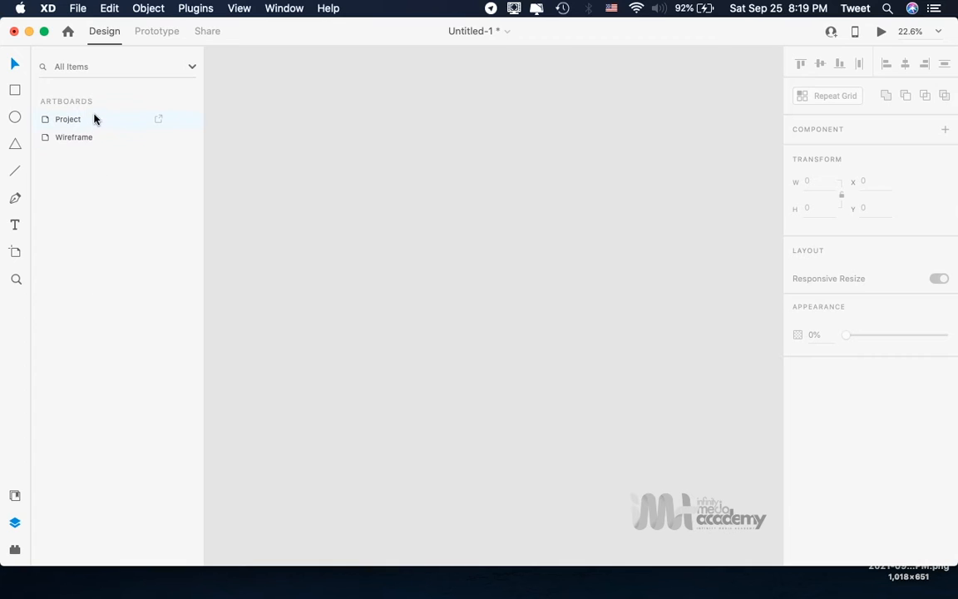
{"action": "left_click", "coordinate": [15, 551]}
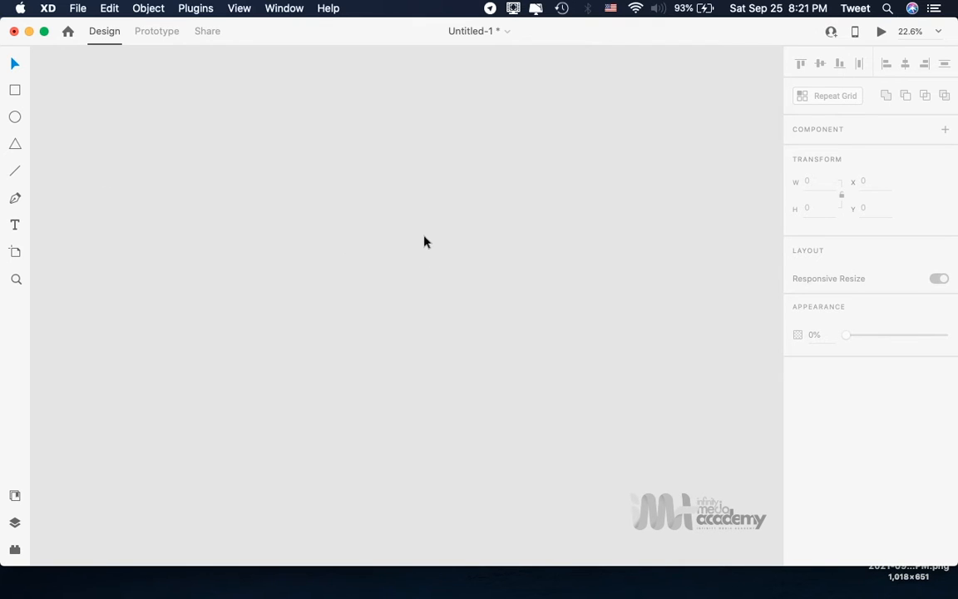
{"action": "key", "text": "super+2"}
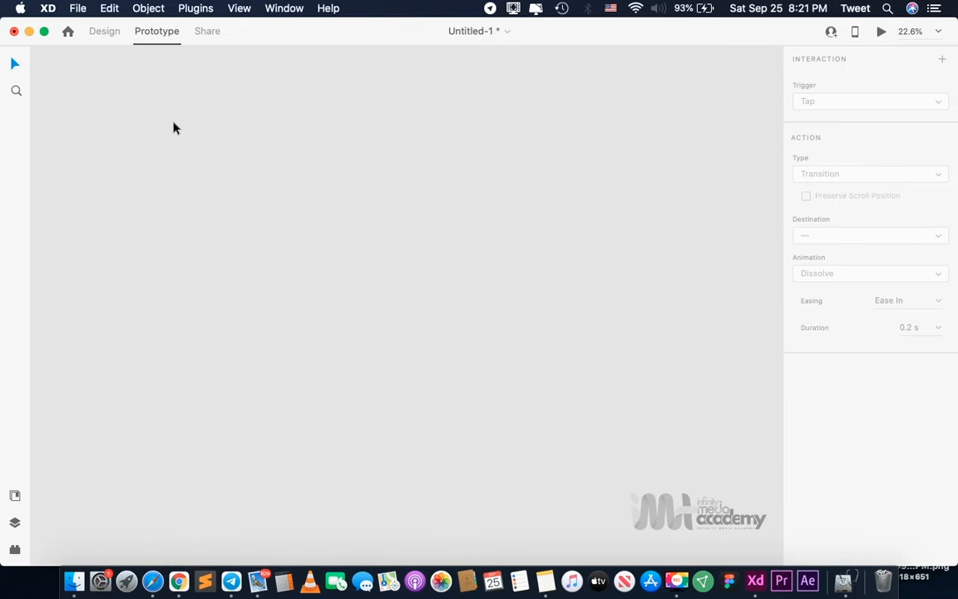
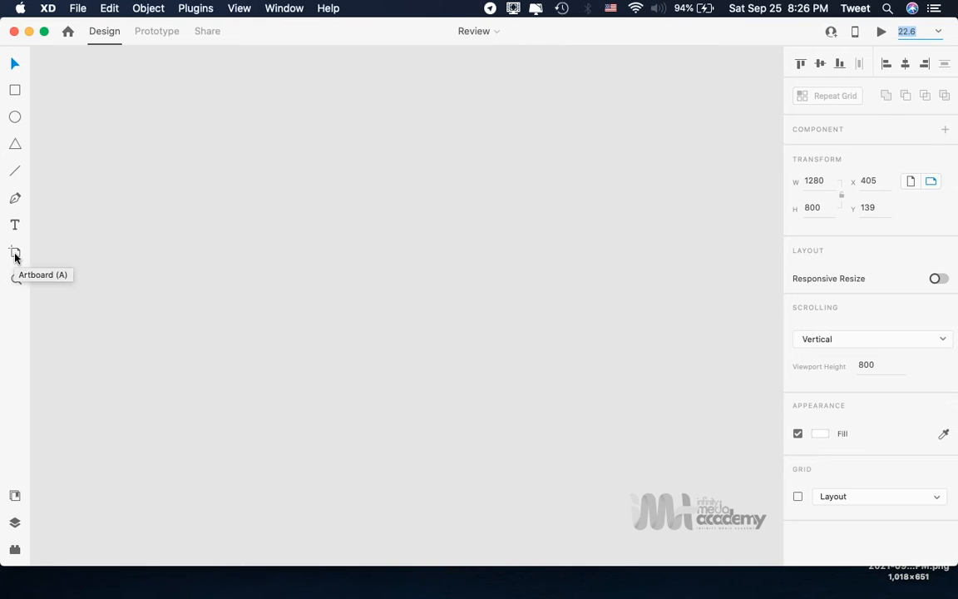
Add 1280 × 800 artboards with the Artboard tool and move the newest one sideways to about X 3706, away from its neighbour
{"action": "left_click", "coordinate": [14, 253]}
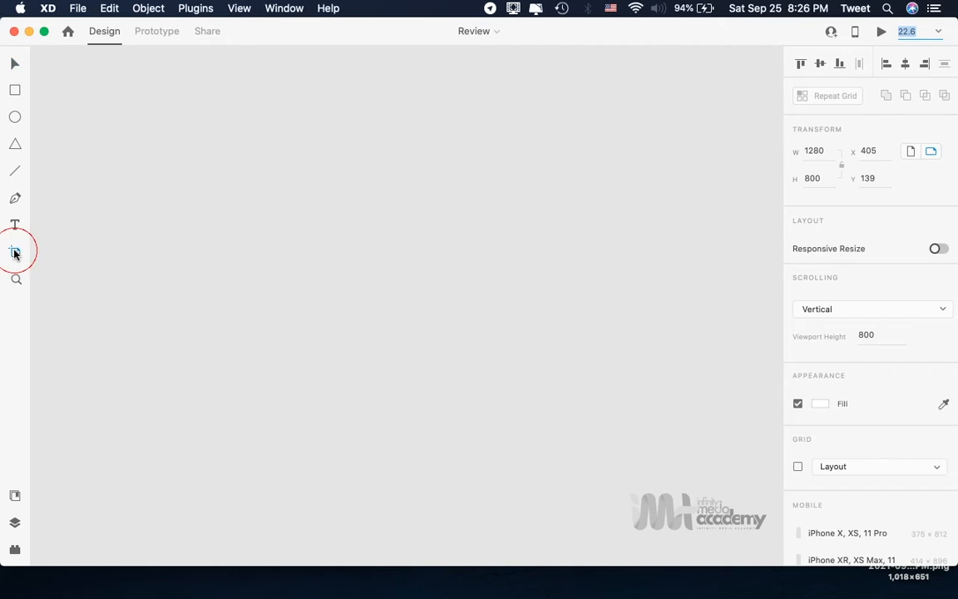
{"action": "left_click", "coordinate": [222, 204]}
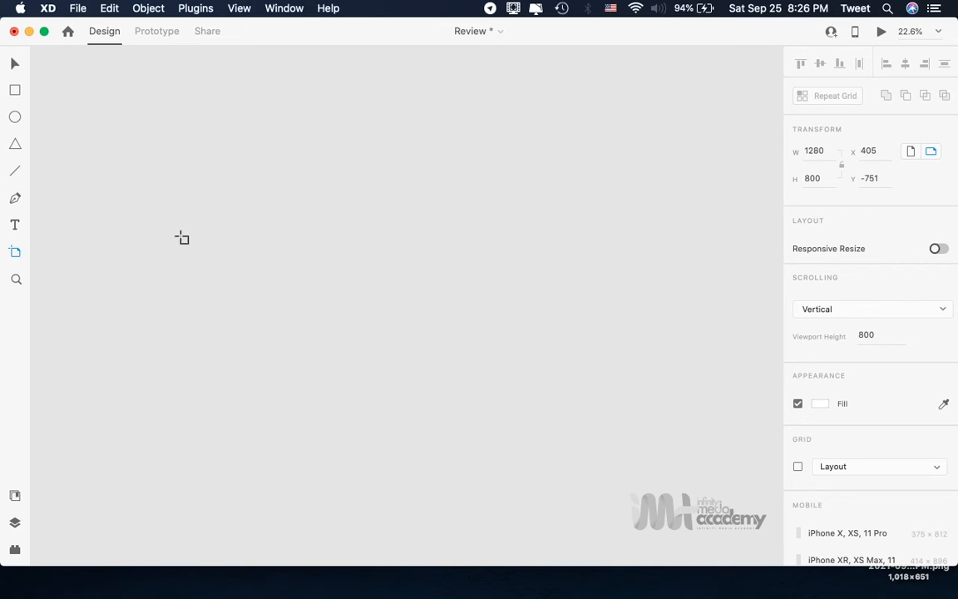
{"action": "left_click", "coordinate": [128, 267]}
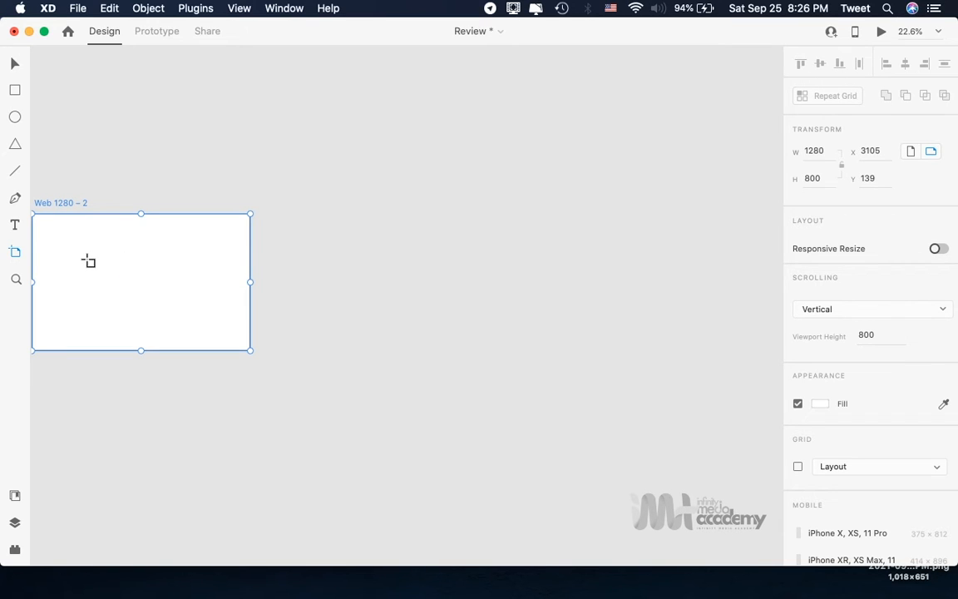
{"action": "scroll", "coordinate": [88, 261], "scroll_direction": "up", "scroll_amount": 5}
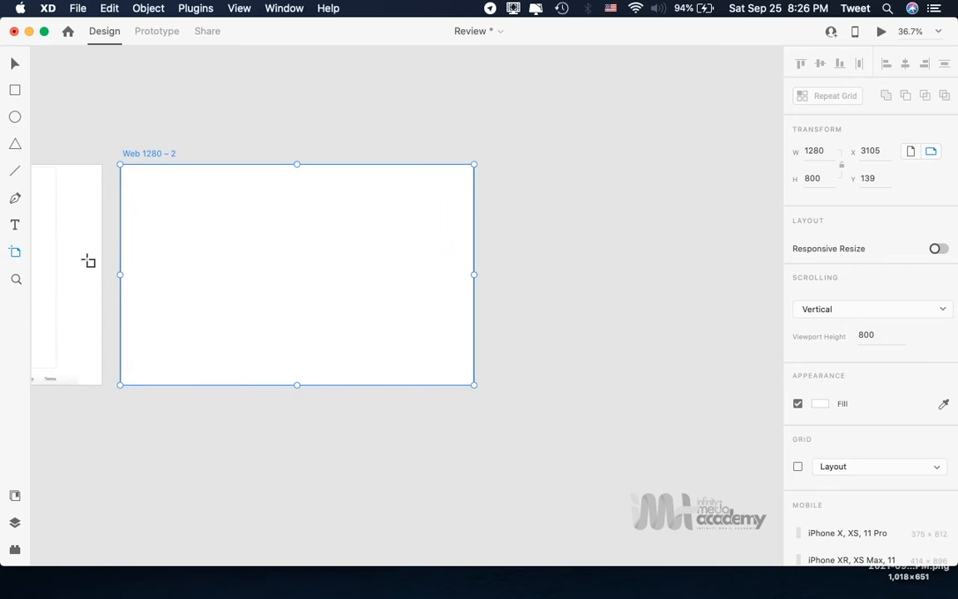
{"action": "scroll", "coordinate": [88, 261], "scroll_direction": "up", "scroll_amount": 3}
{"action": "key", "text": "v"}
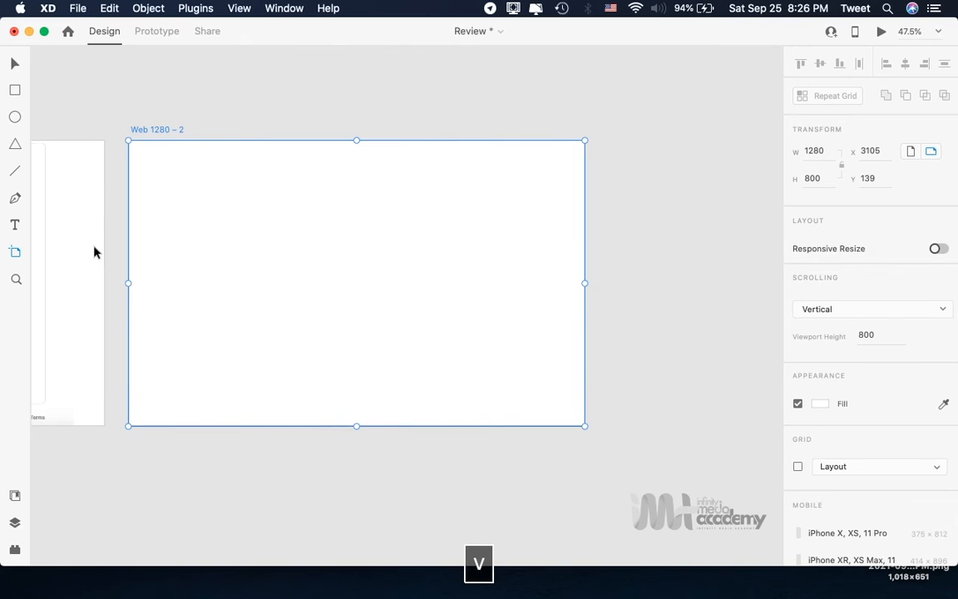
{"action": "left_click_drag", "start_coordinate": [165, 130], "coordinate": [378, 133]}
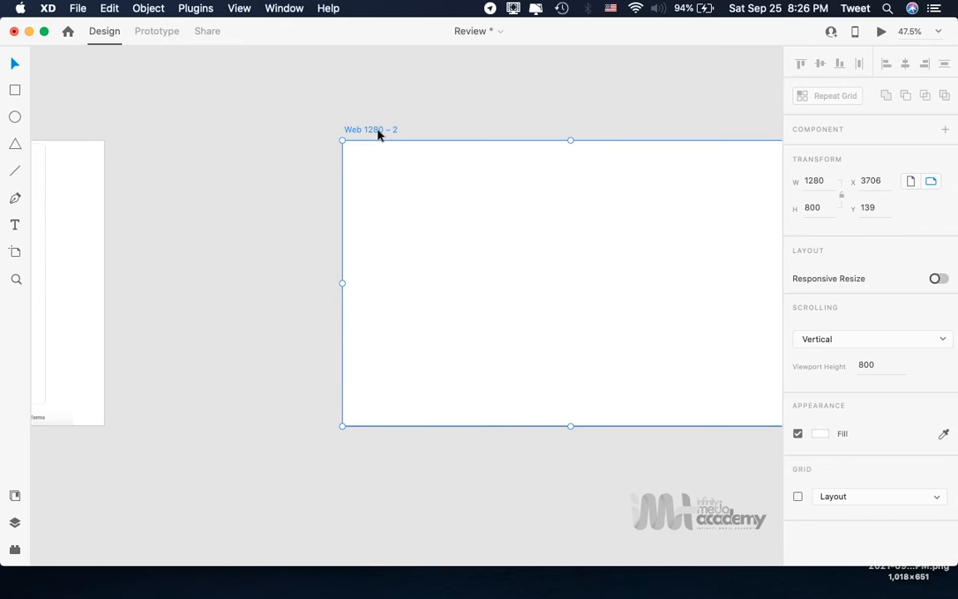
{"action": "scroll", "coordinate": [379, 133], "scroll_direction": "right", "scroll_amount": 5}
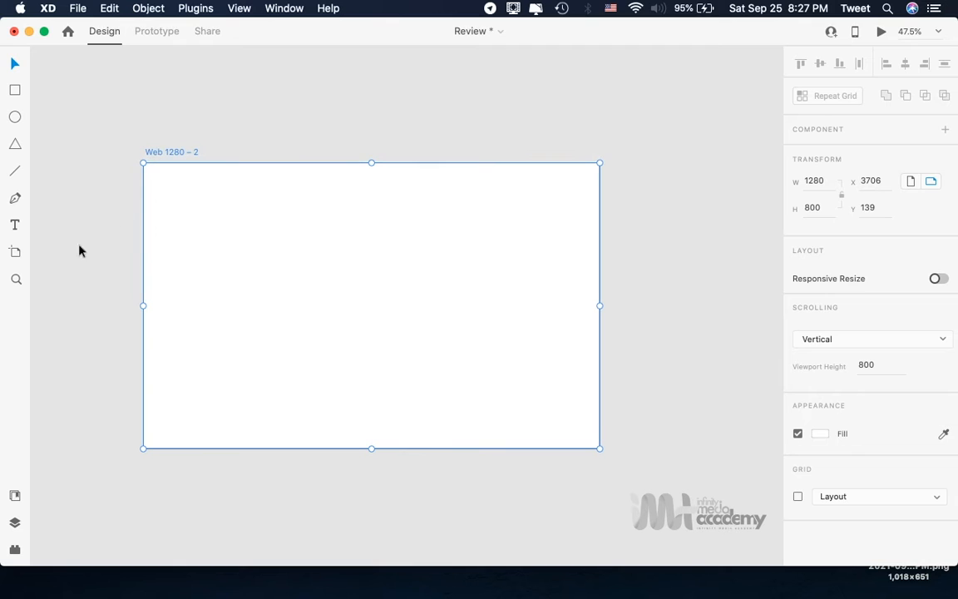
Compare the start screen's size presets with the mobile, tablet and web/desktop presets offered by the Artboard tool
{"action": "left_click", "coordinate": [67, 34]}
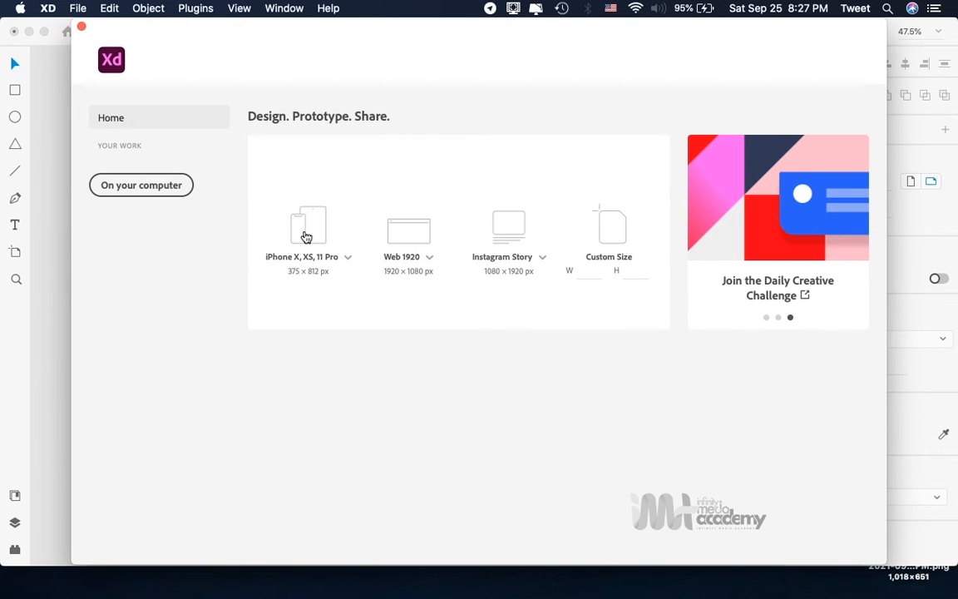
{"action": "left_click", "coordinate": [82, 27]}
{"action": "left_click", "coordinate": [15, 255]}
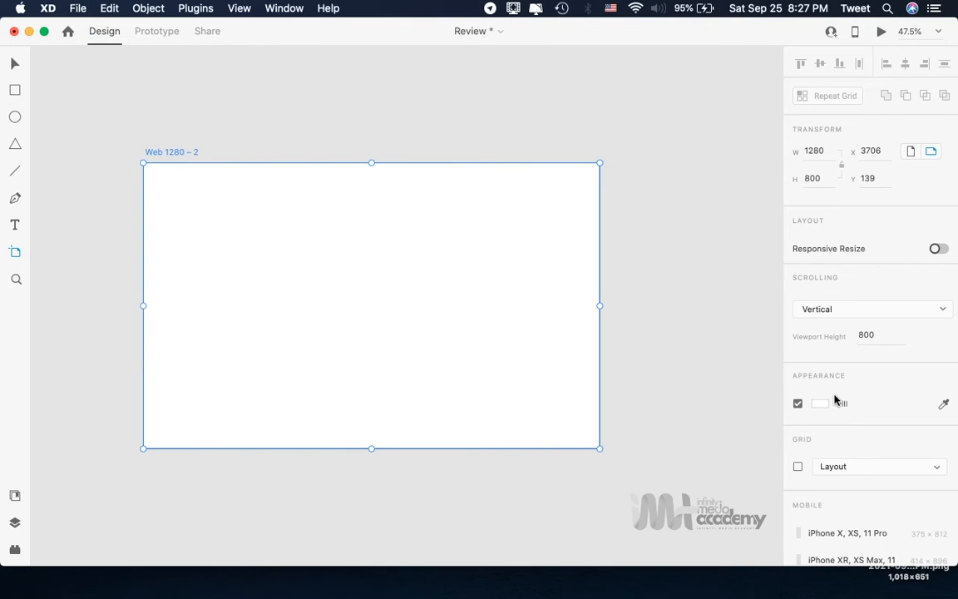
{"action": "scroll", "coordinate": [835, 400], "scroll_direction": "down", "scroll_amount": 10}
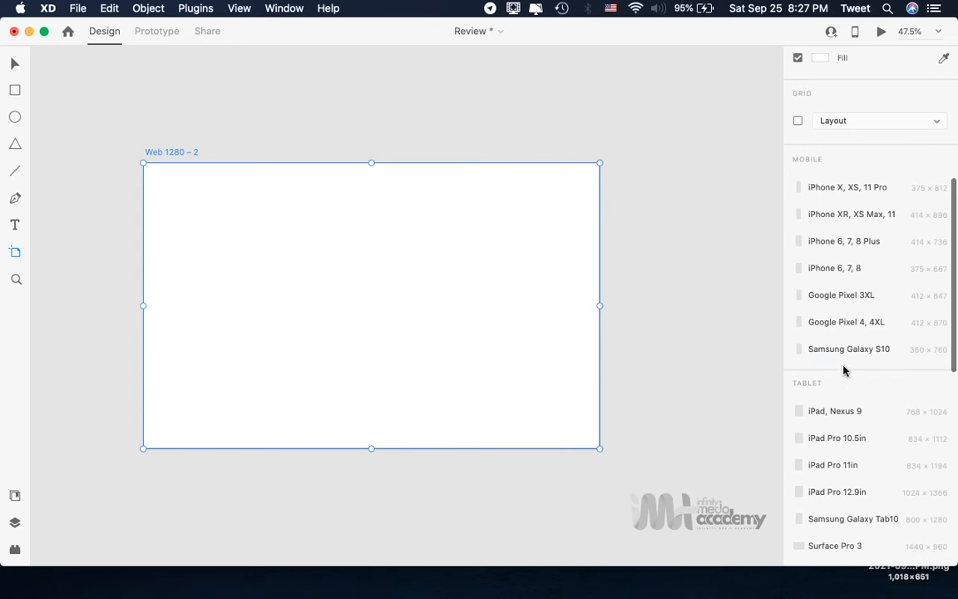
{"action": "scroll", "coordinate": [850, 366], "scroll_direction": "down", "scroll_amount": 2}
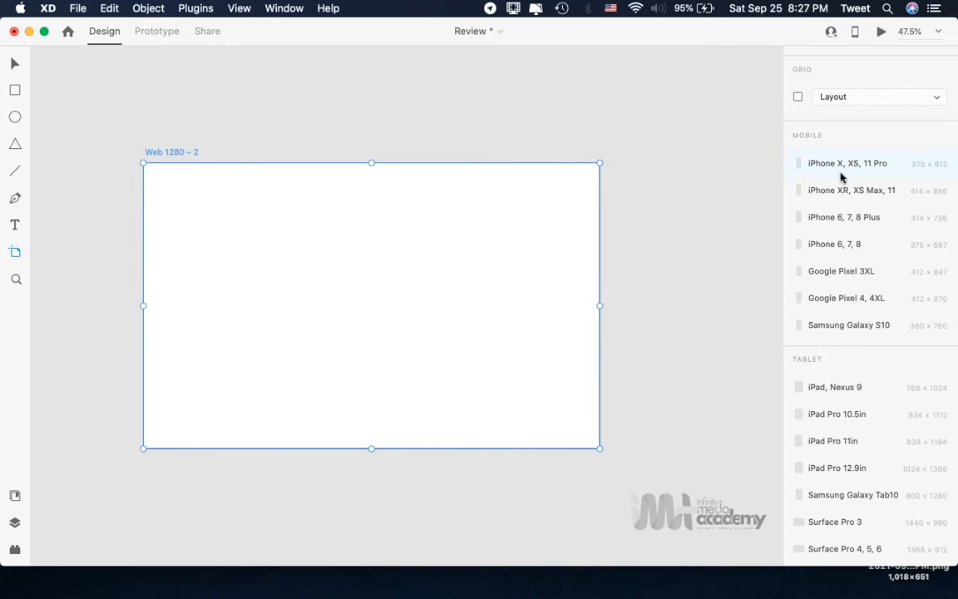
{"action": "scroll", "coordinate": [830, 260], "scroll_direction": "down", "scroll_amount": 5}
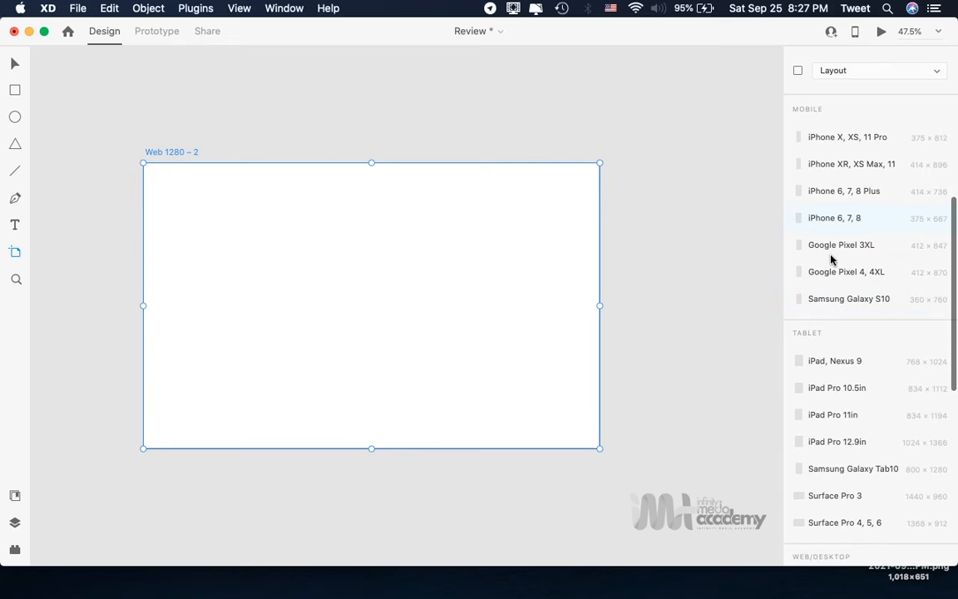
{"action": "scroll", "coordinate": [822, 263], "scroll_direction": "down", "scroll_amount": 4}
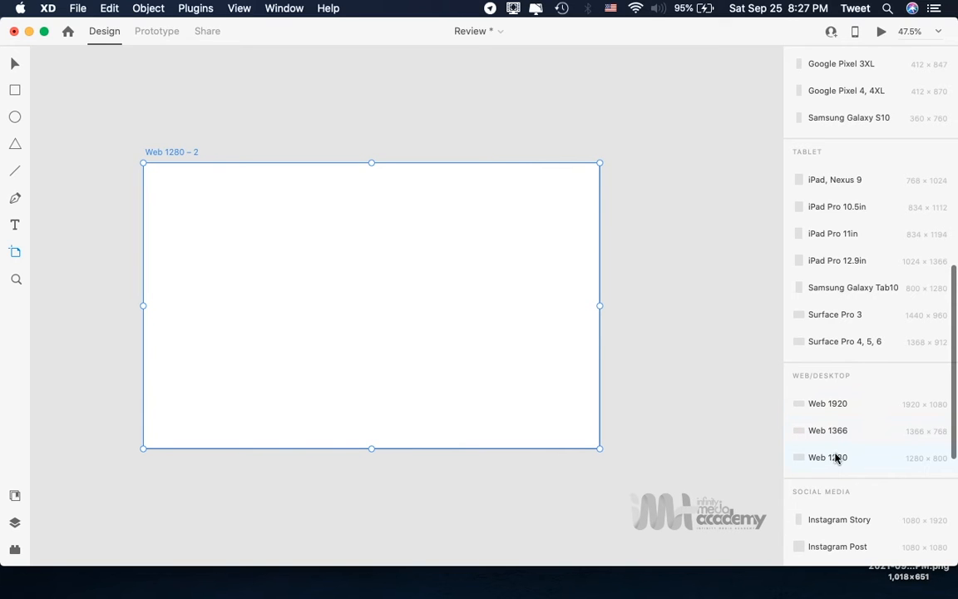
{"action": "scroll", "coordinate": [836, 453], "scroll_direction": "up", "scroll_amount": 10}
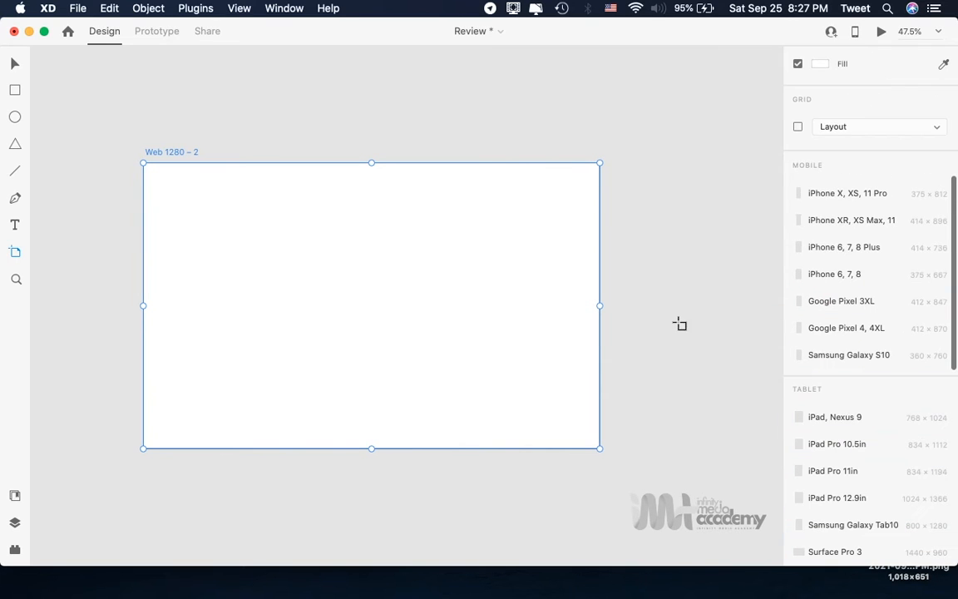
Add another 1280 × 800 artboard beside the current one and select it by its title
{"action": "left_click", "coordinate": [680, 323]}
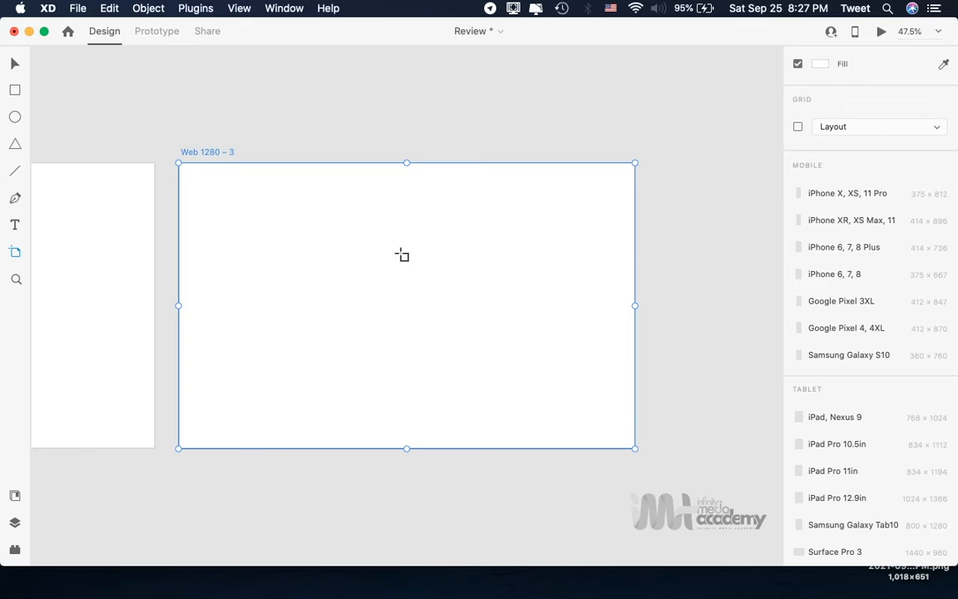
{"action": "key", "text": "v"}
{"action": "left_click", "coordinate": [192, 154]}
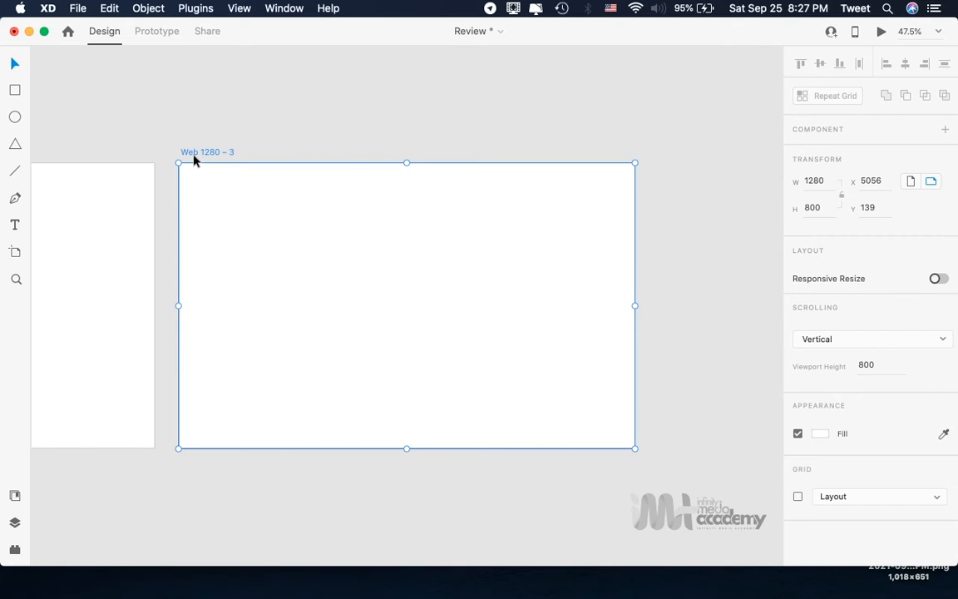
Delete the Web 1280 – 3 artboard and select the Web 1280 – 2 artboard by its title
{"action": "key", "text": "BackSpace"}
{"action": "scroll", "coordinate": [194, 160], "scroll_direction": "left", "scroll_amount": 5}
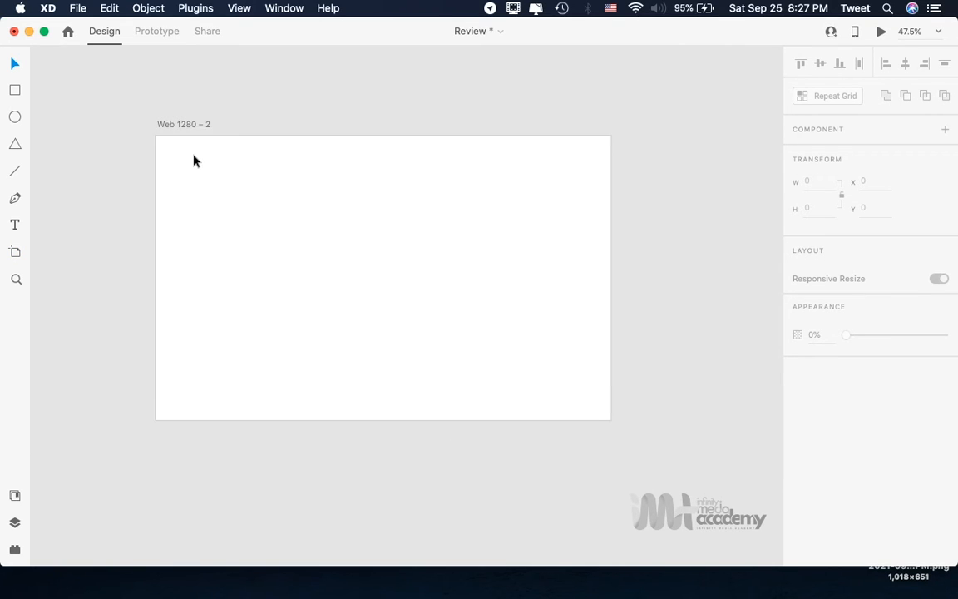
{"action": "scroll", "coordinate": [194, 160], "scroll_direction": "right", "scroll_amount": 1}
{"action": "left_click", "coordinate": [165, 130]}
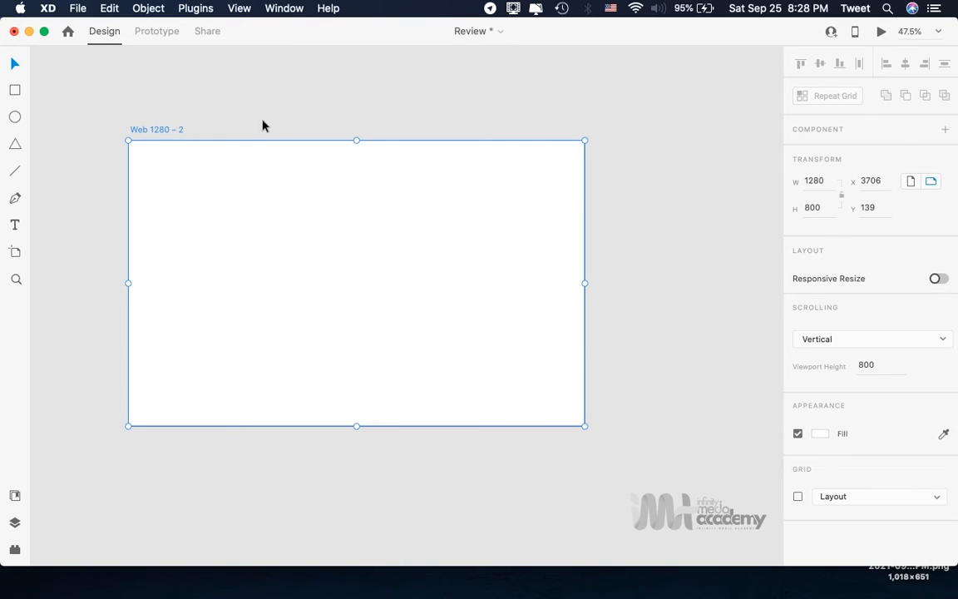
Examine the interaction settings in Prototype mode and the link options in Share mode, and return to Design mode
{"action": "left_click", "coordinate": [150, 35]}
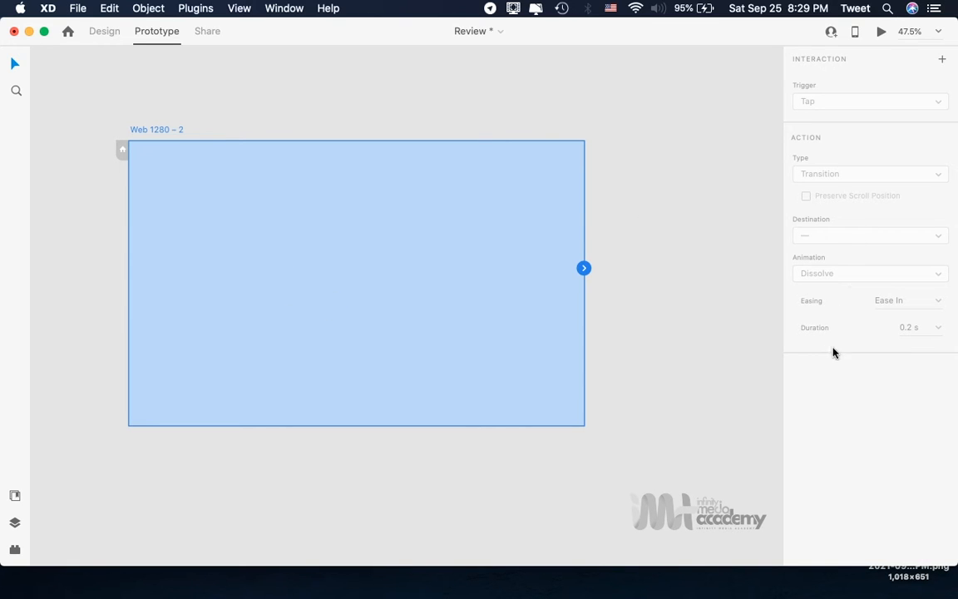
{"action": "left_click", "coordinate": [207, 30]}
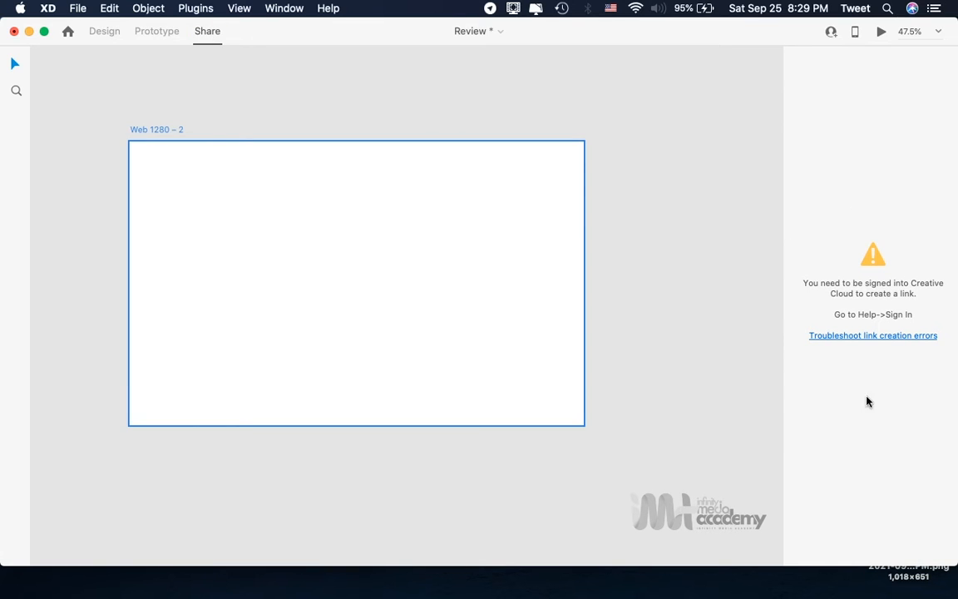
{"action": "left_click", "coordinate": [93, 31]}
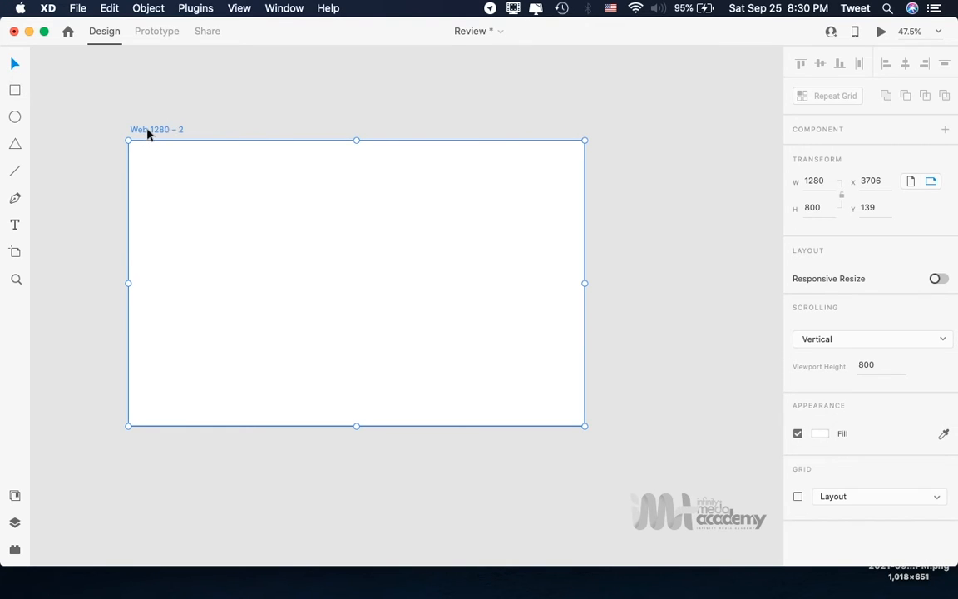
Move the Web 1280 – 2 artboard to about X 3804, Y 82 and deselect it
{"action": "left_click_drag", "start_coordinate": [164, 145], "coordinate": [180, 132]}
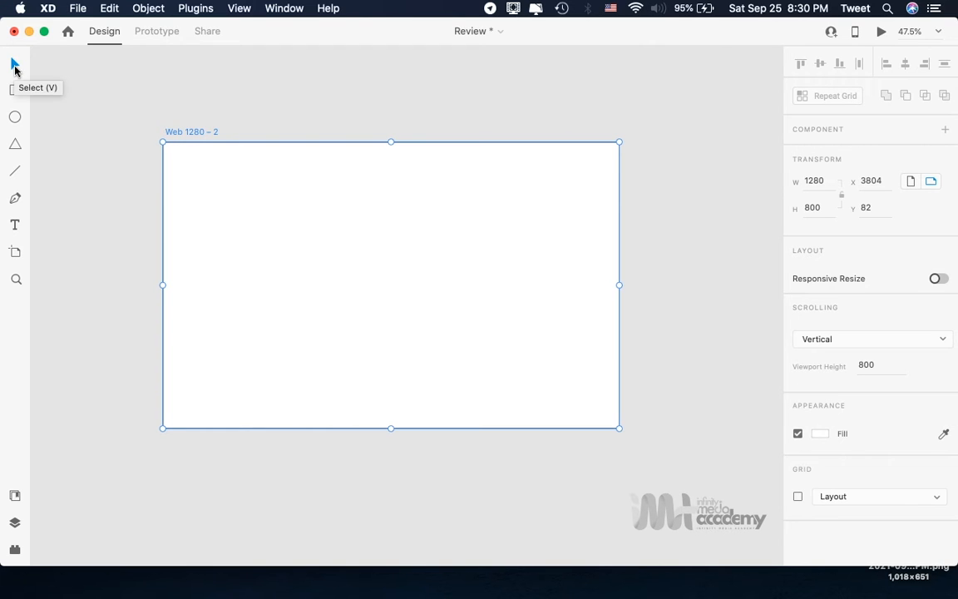
{"action": "left_click", "coordinate": [208, 184]}
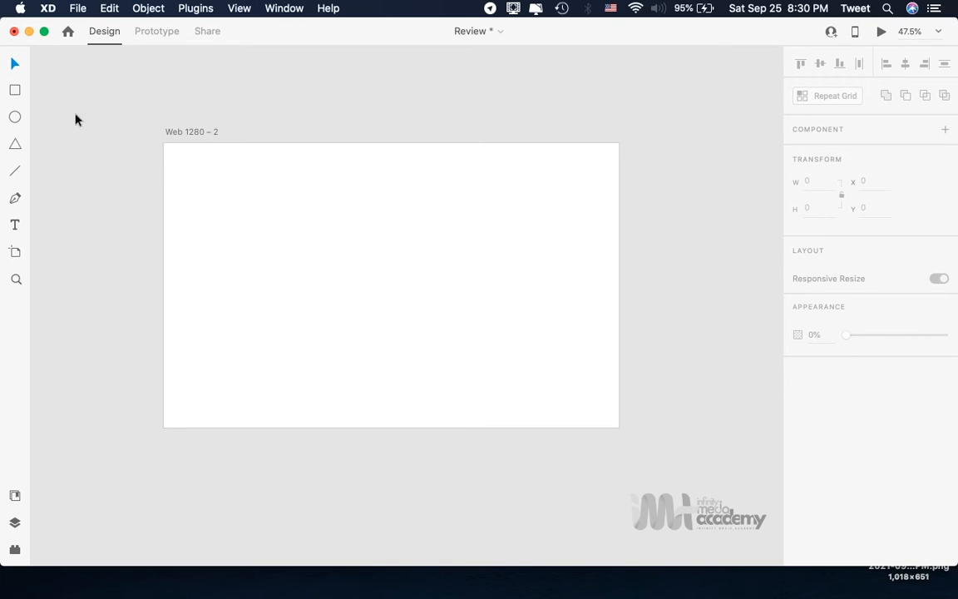
Draw a rectangle on the Web 1280 – 2 artboard and reshape it into a tall one of about 287 × 621
{"action": "left_click", "coordinate": [13, 92]}
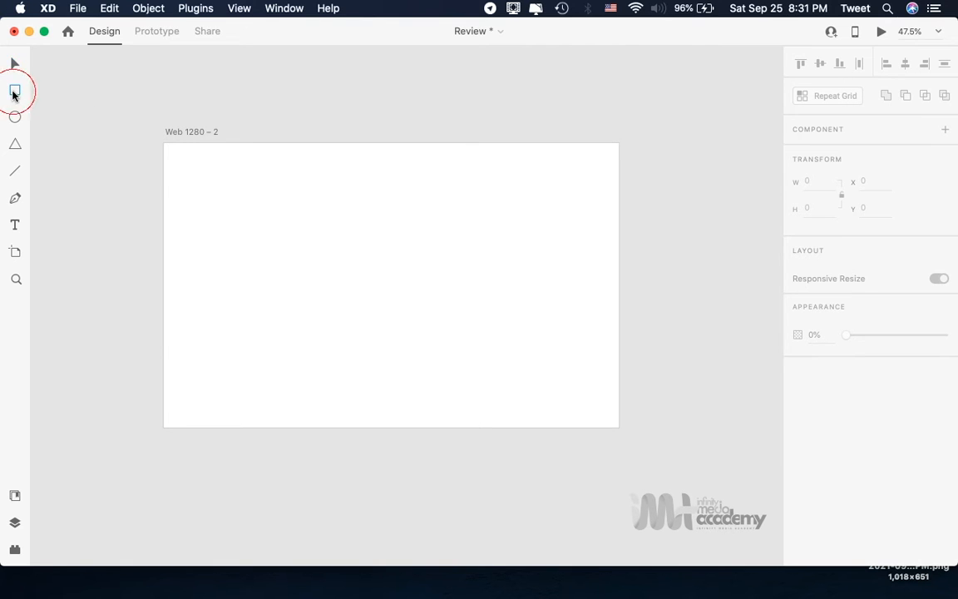
{"action": "left_click", "coordinate": [199, 169]}
{"action": "left_click_drag", "start_coordinate": [200, 169], "coordinate": [322, 258]}
{"action": "left_click_drag", "start_coordinate": [408, 336], "coordinate": [453, 337]}
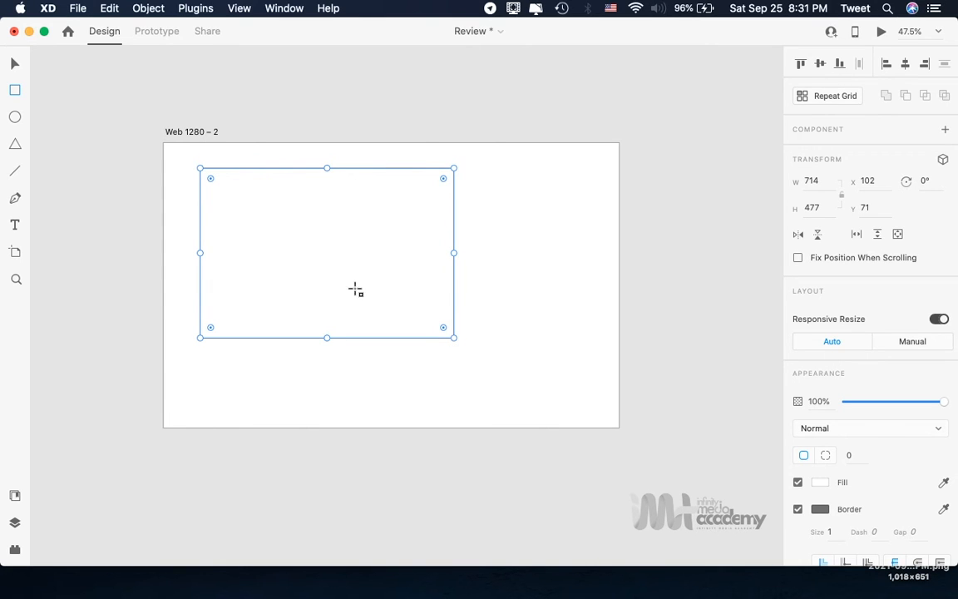
{"action": "left_click", "coordinate": [14, 66]}
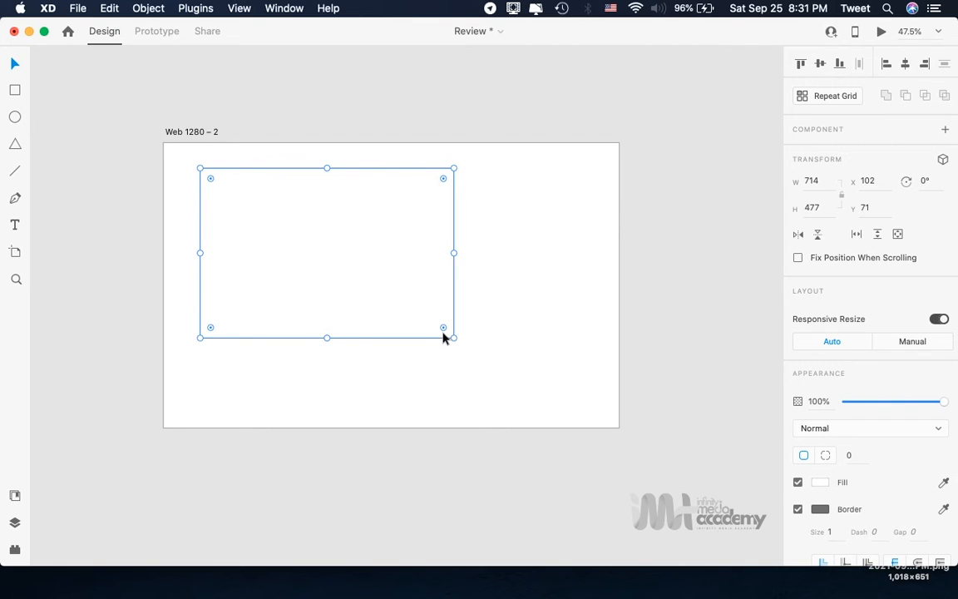
{"action": "left_click_drag", "start_coordinate": [454, 336], "coordinate": [302, 388]}
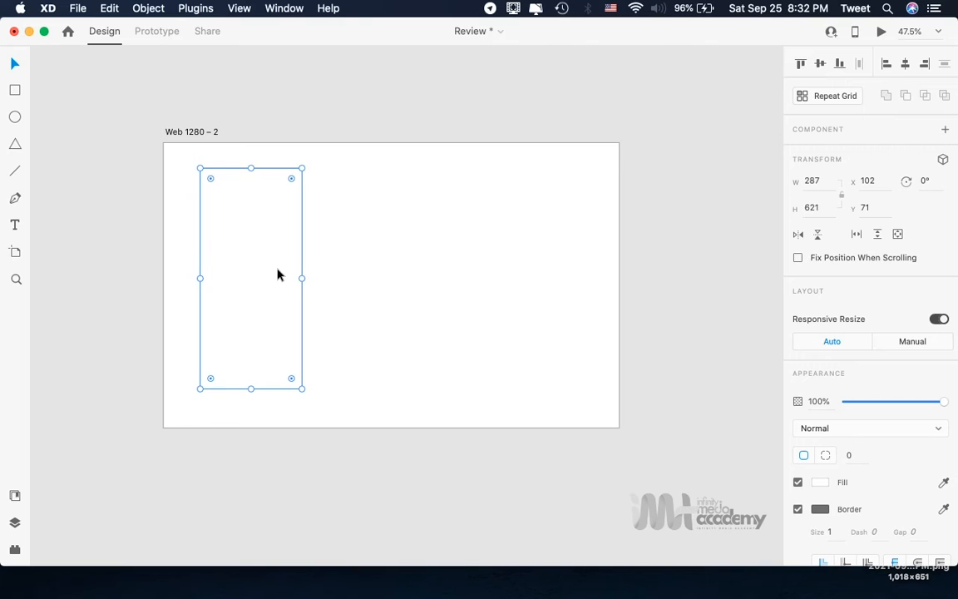
Draw a tall, narrow ellipse of about 180 × 530 beside the rectangle with the Ellipse tool
{"action": "scroll", "coordinate": [278, 270], "scroll_direction": "up", "scroll_amount": 3}
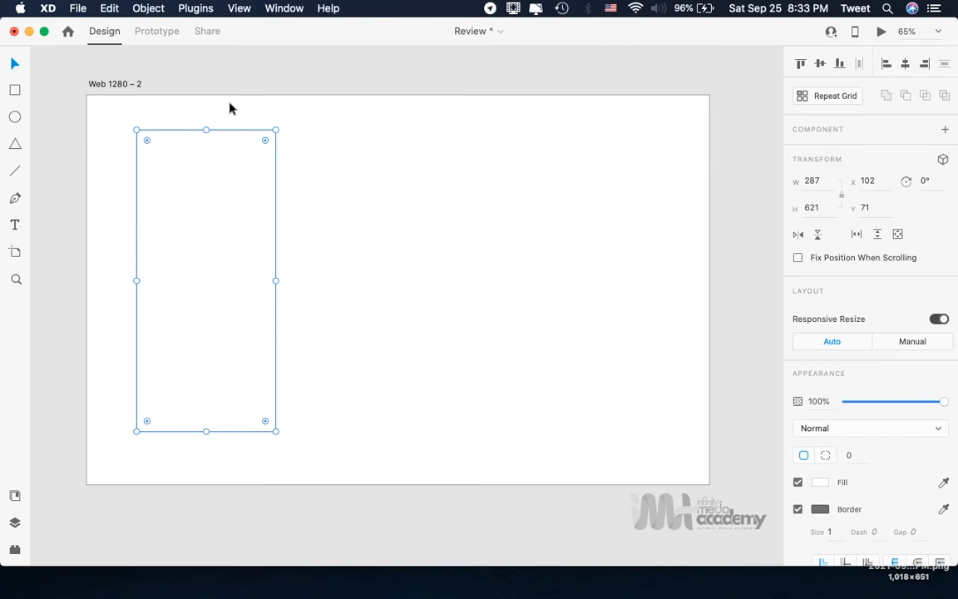
{"action": "left_click", "coordinate": [16, 119]}
{"action": "left_click_drag", "start_coordinate": [345, 171], "coordinate": [432, 427]}
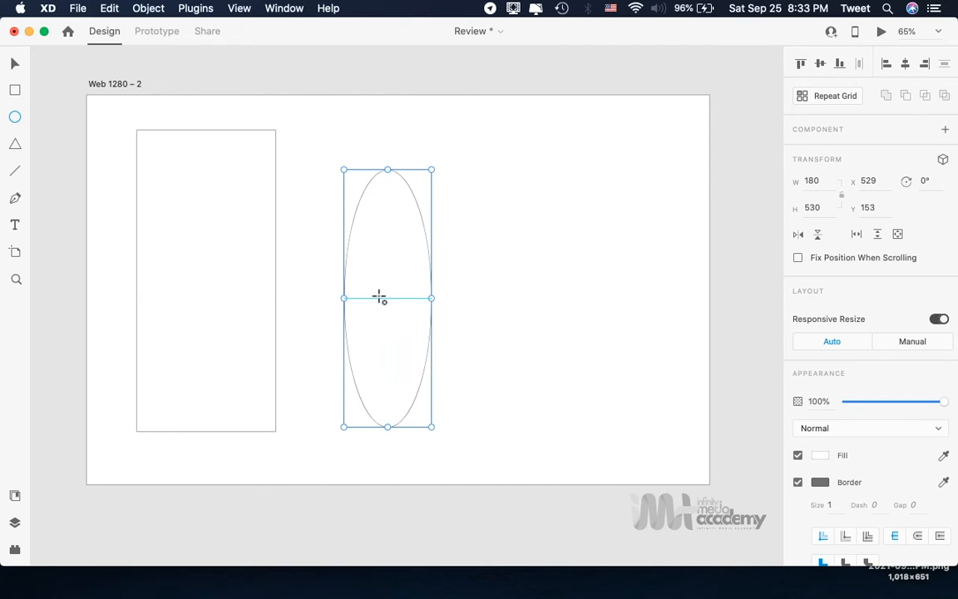
{"action": "left_click", "coordinate": [14, 66]}
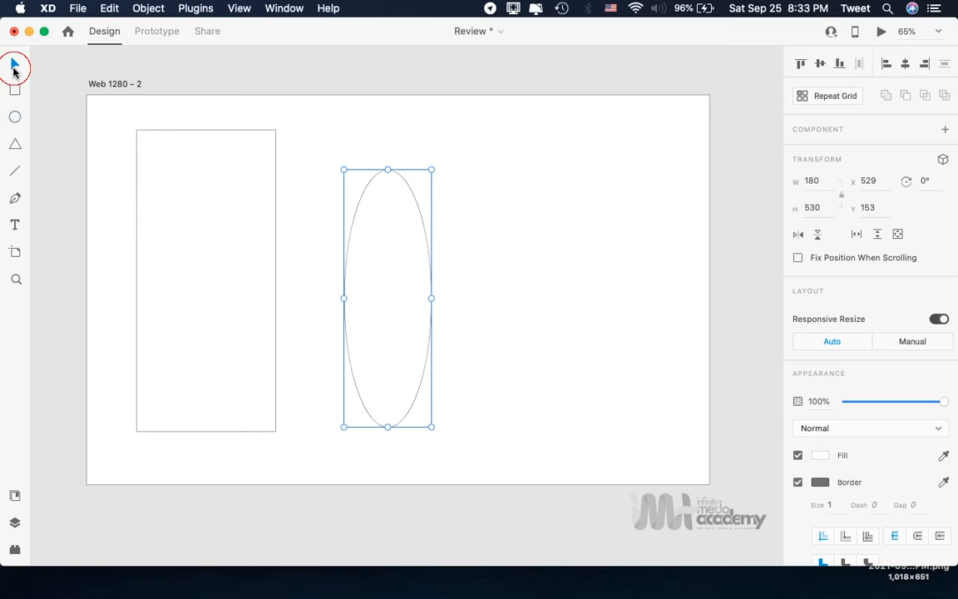
Draw a triangle of about 414 × 446 on the far side of the ellipse with the Polygon tool
{"action": "left_click", "coordinate": [19, 148]}
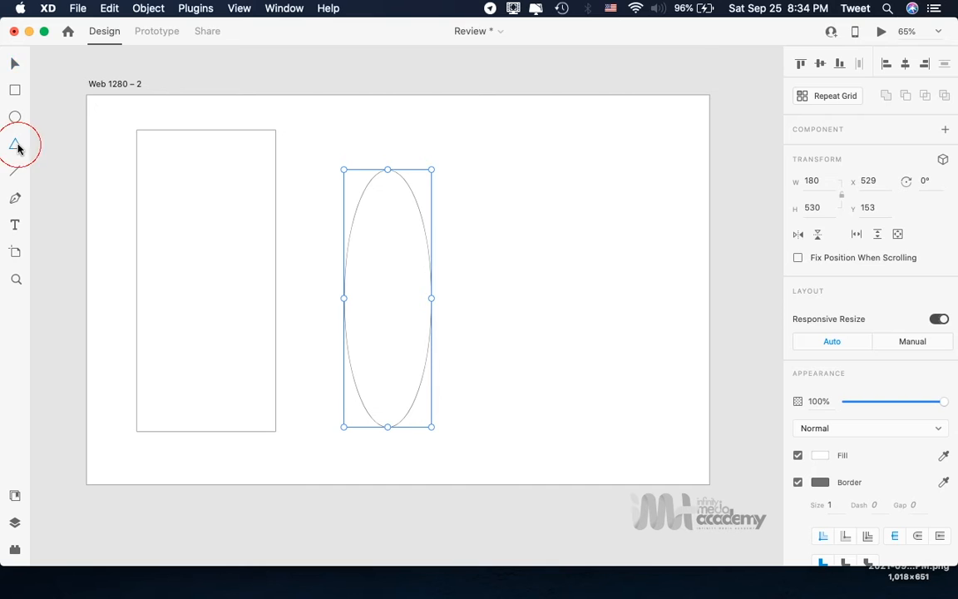
{"action": "left_click", "coordinate": [473, 165]}
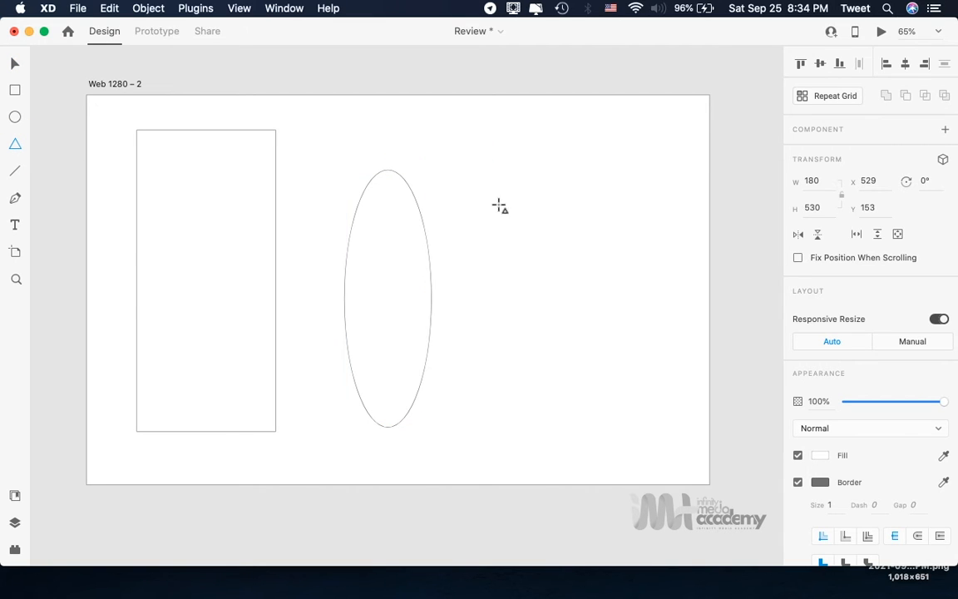
{"action": "left_click_drag", "start_coordinate": [473, 166], "coordinate": [674, 382]}
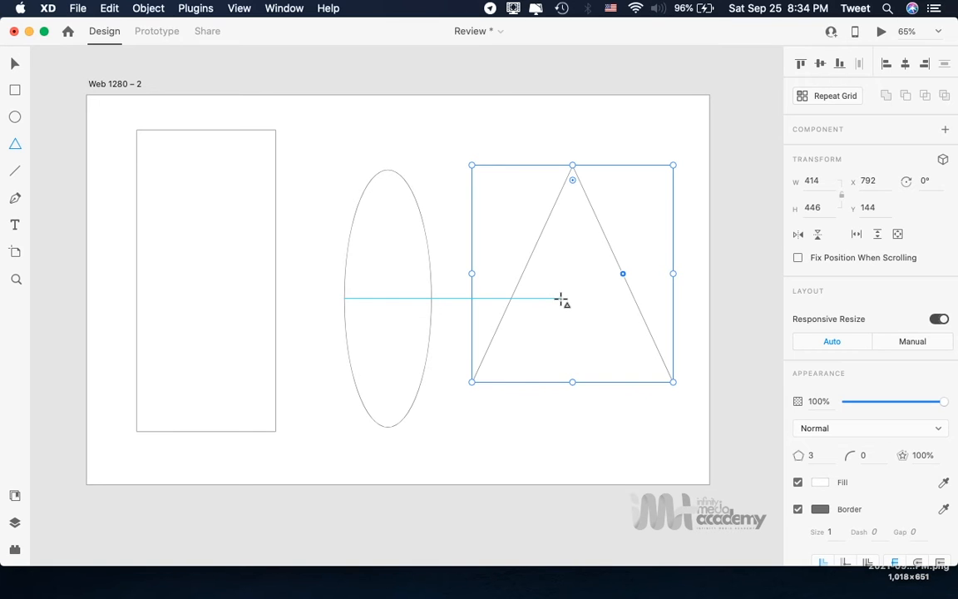
{"action": "scroll", "coordinate": [562, 300], "scroll_direction": "right", "scroll_amount": 3}
{"action": "scroll", "coordinate": [564, 300], "scroll_direction": "up", "scroll_amount": 1}
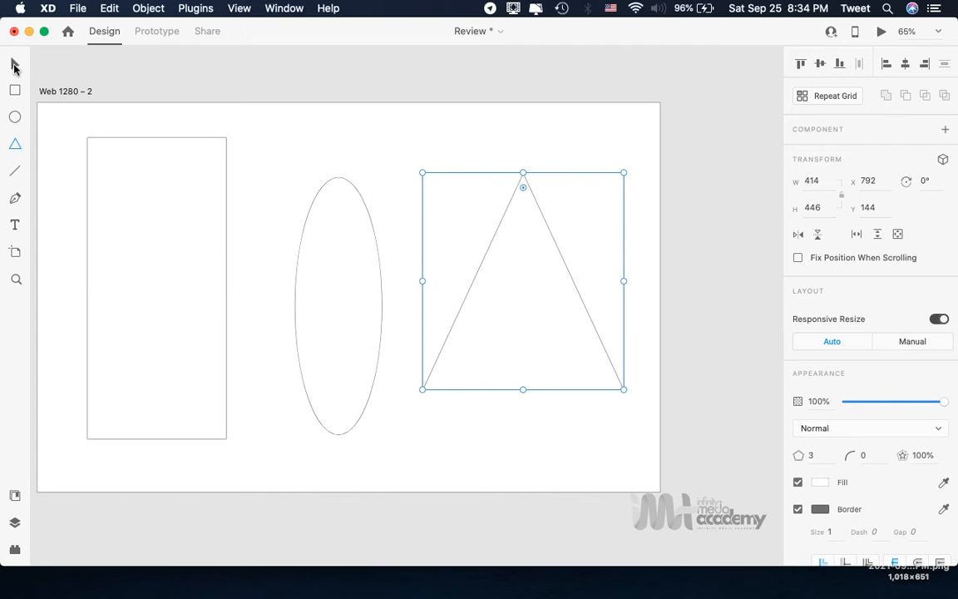
{"action": "left_click", "coordinate": [14, 66]}
Try raising the triangle's corner count to 12 and bring it back down to 3
{"action": "scroll", "coordinate": [874, 447], "scroll_direction": "down", "scroll_amount": 2}
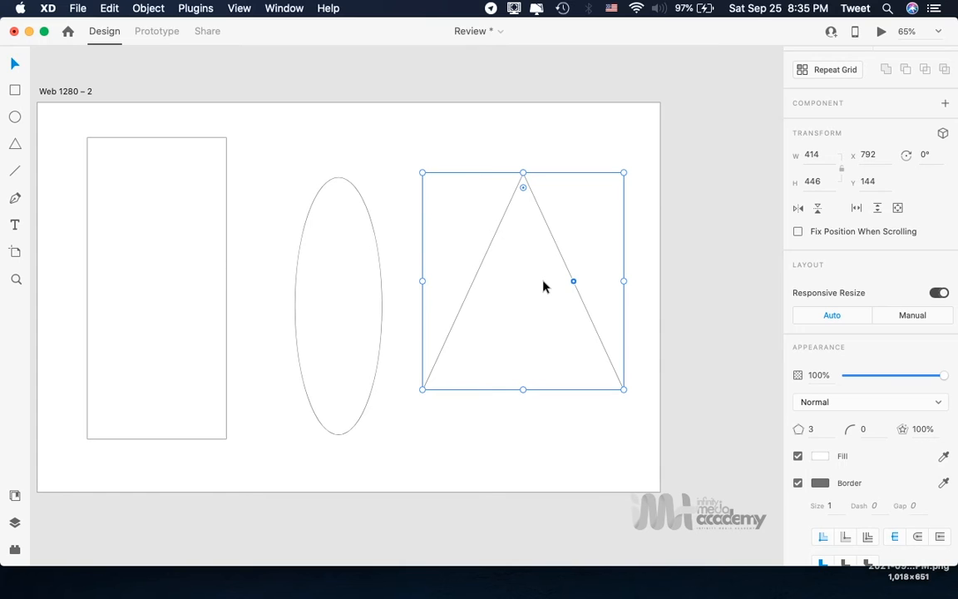
{"action": "left_click", "coordinate": [815, 430]}
{"action": "key", "text": "Up"}
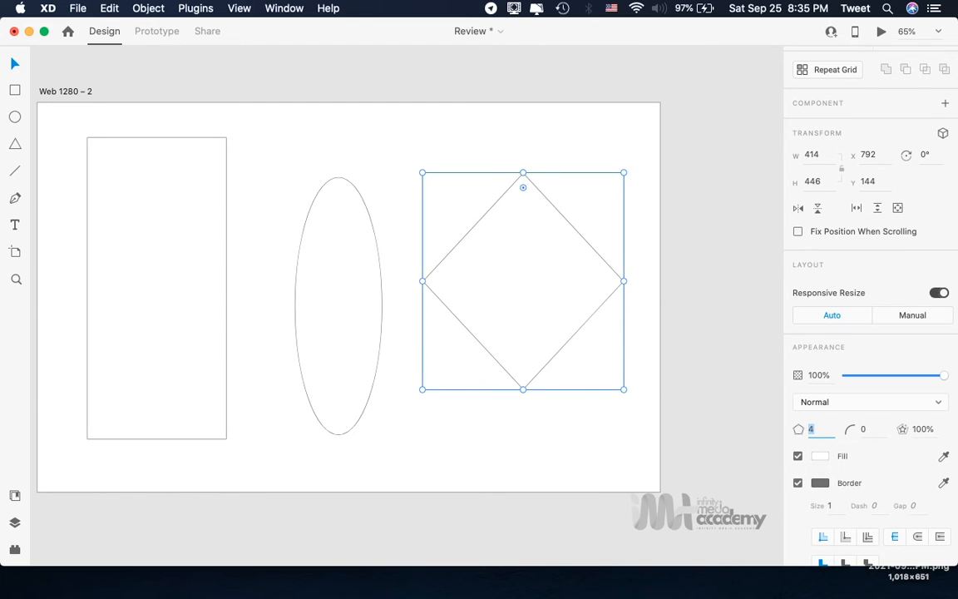
{"action": "key", "text": "Up"}
{"action": "key", "text": "Up"}
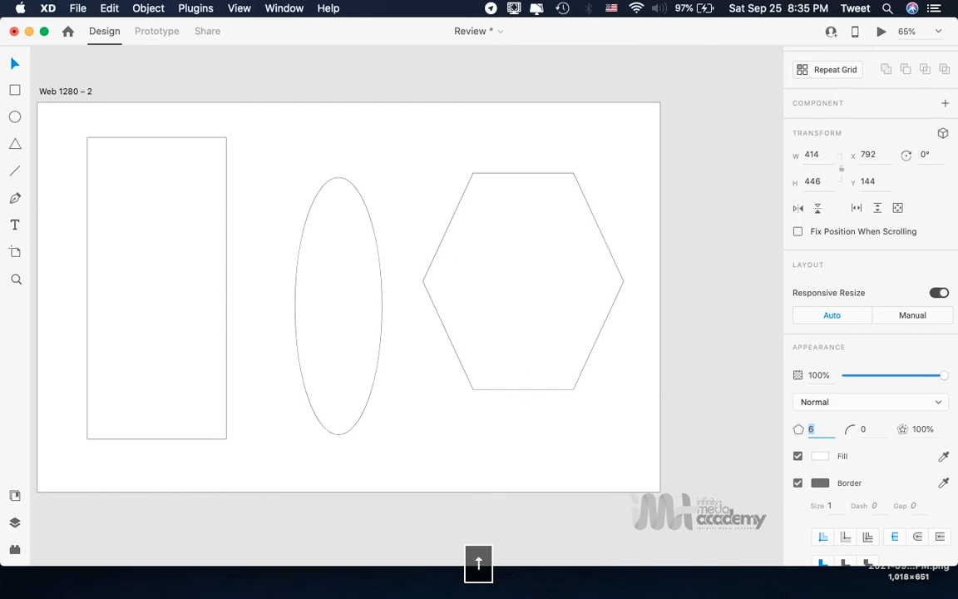
{"action": "key", "text": "Up"}
{"action": "key", "text": "Up"}
{"action": "key", "text": "Up"}
{"action": "key", "text": "Up"}
{"action": "key", "text": "Up"}
{"action": "key", "text": "Up"}
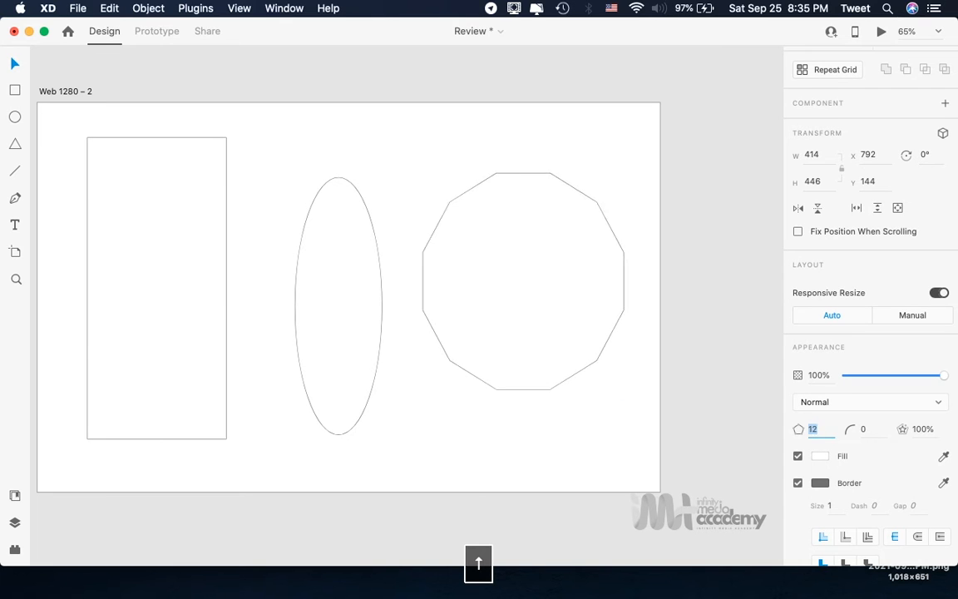
{"action": "key", "text": "Down"}
{"action": "key", "text": "Down"}
{"action": "key", "text": "Down"}
{"action": "key", "text": "Down"}
{"action": "key", "text": "Down"}
{"action": "key", "text": "Down"}
{"action": "key", "text": "Down"}
{"action": "key", "text": "Down"}
{"action": "key", "text": "Down"}
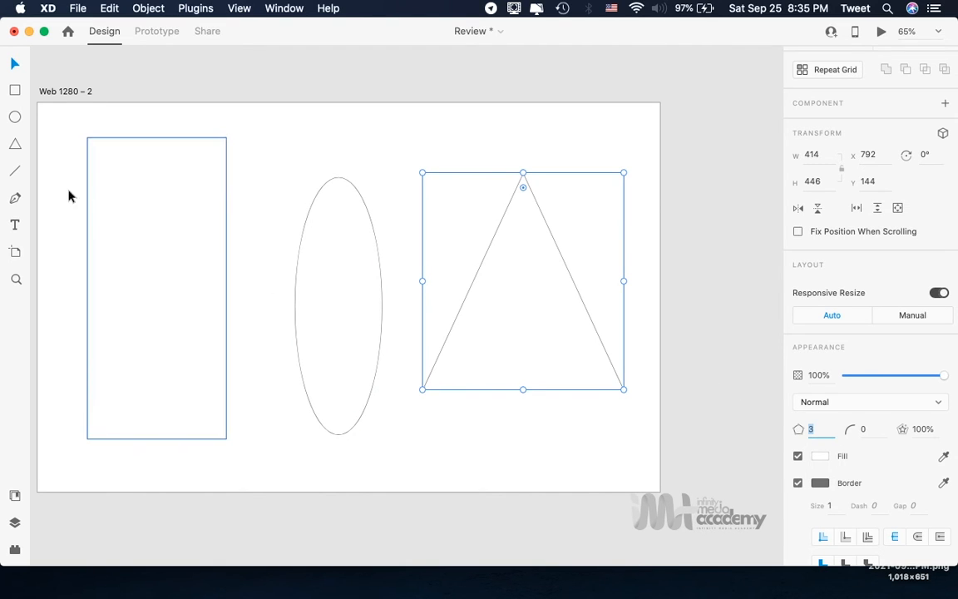
Draw a nearly horizontal line about 534 wide beneath the shapes, near the artboard's lower edge
{"action": "left_click", "coordinate": [13, 173]}
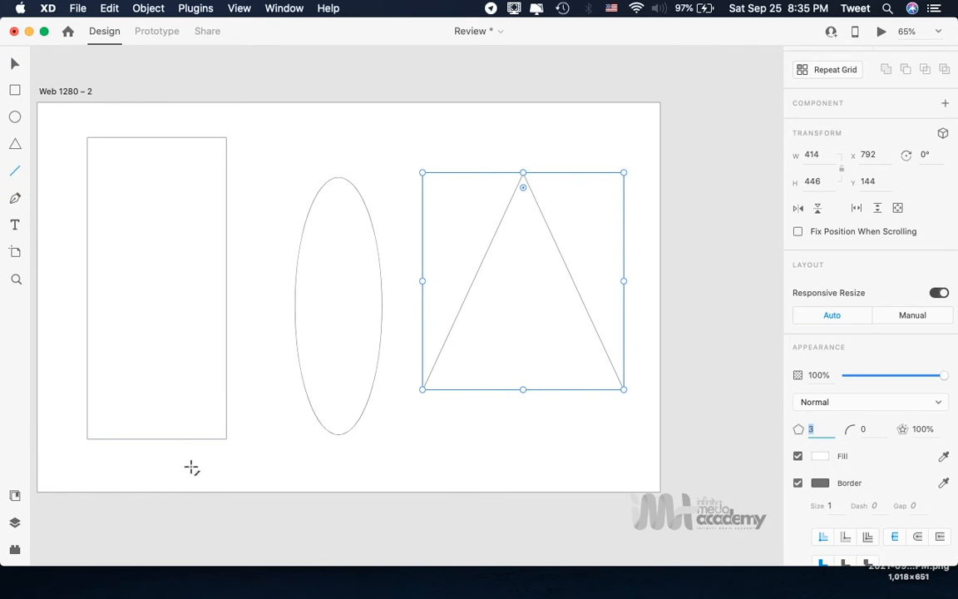
{"action": "mouse_move", "coordinate": [192, 468]}
{"action": "left_mouse_down"}
{"action": "mouse_move", "coordinate": [368, 459]}
{"action": "mouse_move", "coordinate": [413, 467]}
{"action": "mouse_move", "coordinate": [192, 471]}
{"action": "mouse_move", "coordinate": [297, 471]}
{"action": "mouse_move", "coordinate": [319, 452]}
{"action": "mouse_move", "coordinate": [421, 455]}
{"action": "mouse_move", "coordinate": [415, 472]}
{"action": "mouse_move", "coordinate": [288, 472]}
{"action": "mouse_move", "coordinate": [342, 461]}
{"action": "mouse_move", "coordinate": [451, 468]}
{"action": "left_mouse_up"}
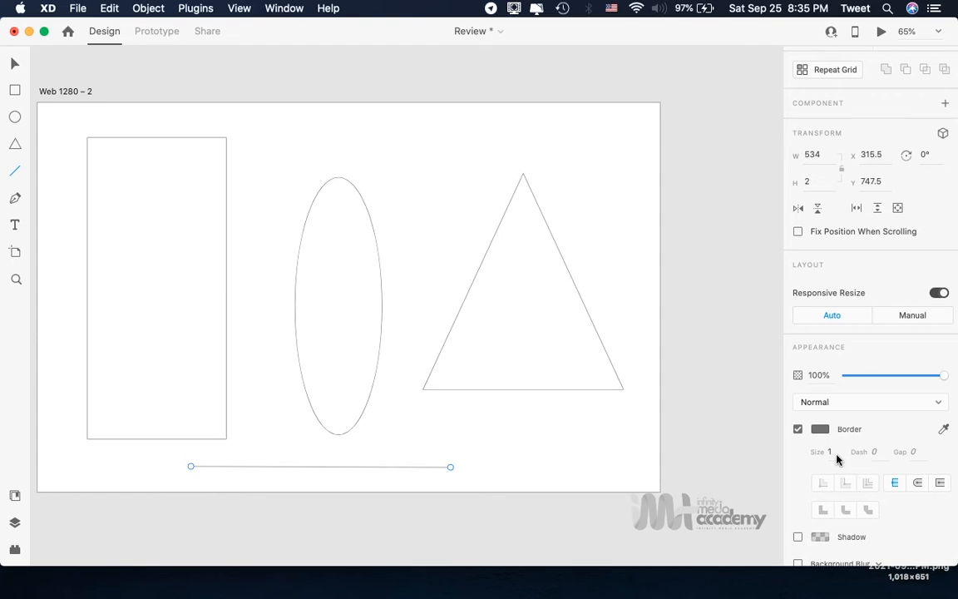
{"action": "left_click", "coordinate": [14, 65]}
Thicken the line by setting its border size to 10
{"action": "left_click", "coordinate": [833, 452]}
{"action": "key", "text": "Up"}
{"action": "key", "text": "Up"}
{"action": "key", "text": "Up"}
{"action": "key", "text": "Up"}
{"action": "key", "text": "Up"}
{"action": "key", "text": "Up"}
{"action": "key", "text": "Up"}
{"action": "key", "text": "Up"}
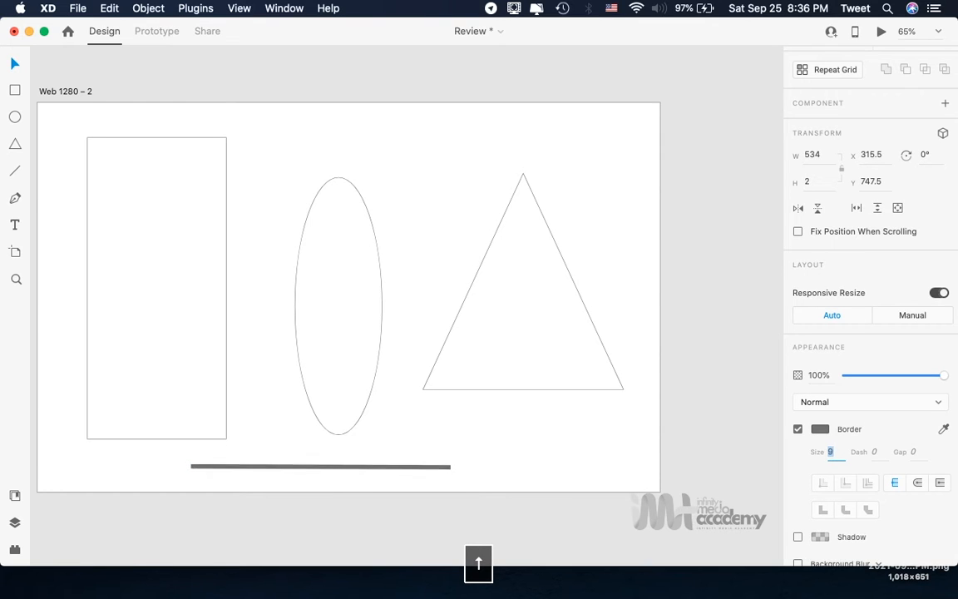
{"action": "key", "text": "Up"}
{"action": "key", "text": "Up"}
{"action": "key", "text": "Up"}
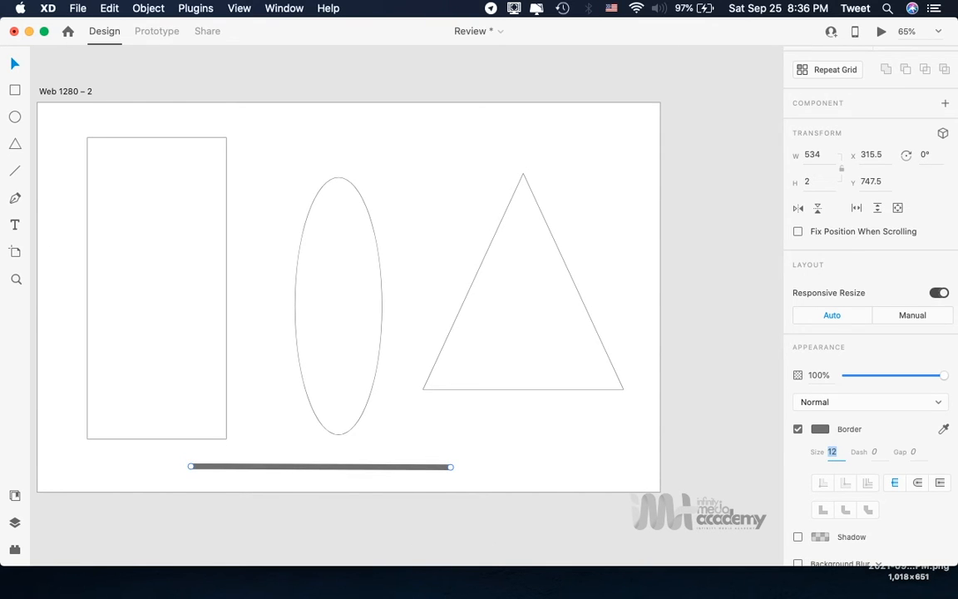
{"action": "key", "text": "Down"}
{"action": "key", "text": "Down"}
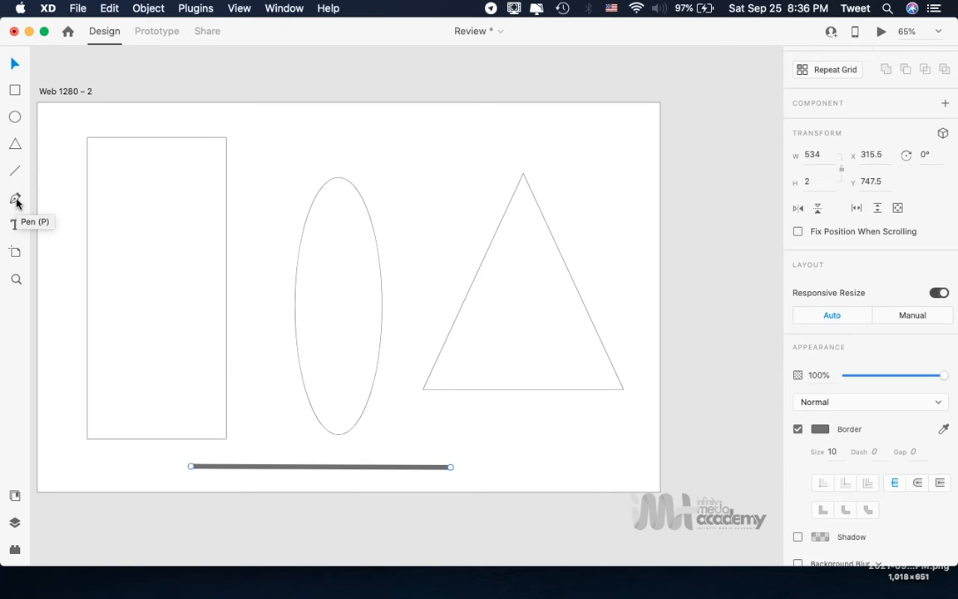
Draw an angular three-point path of about 132 × 131 between the rectangle and ellipse near the artboard's upper edge with the Pen tool, and deselect it
{"action": "left_click", "coordinate": [16, 200]}
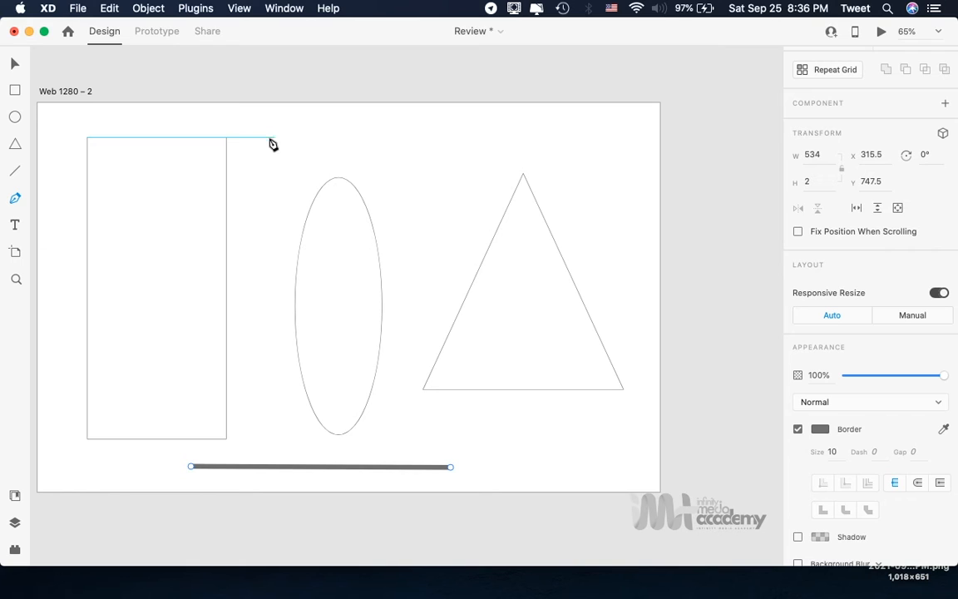
{"action": "left_click", "coordinate": [246, 124]}
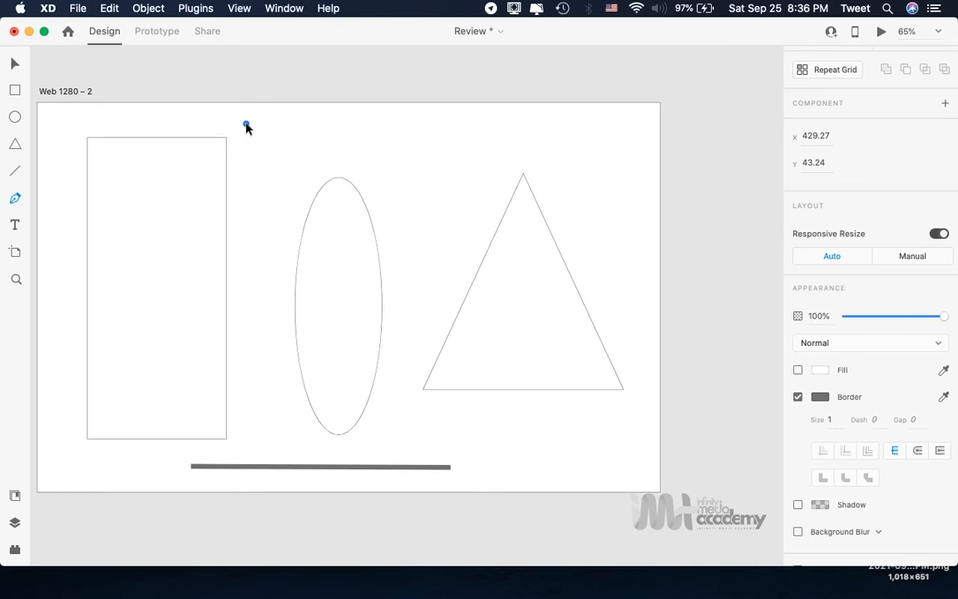
{"action": "left_click", "coordinate": [311, 119]}
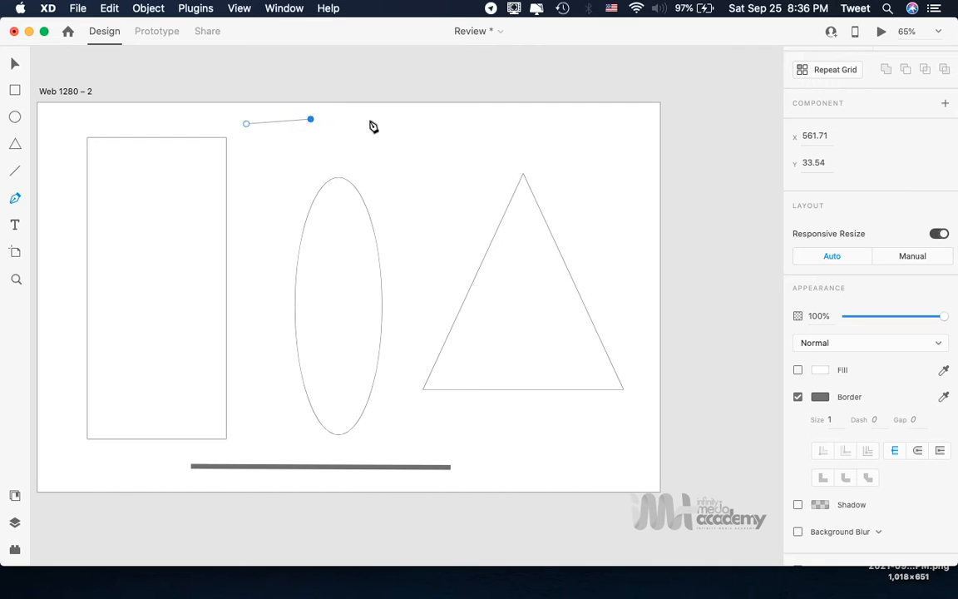
{"action": "left_click", "coordinate": [265, 182]}
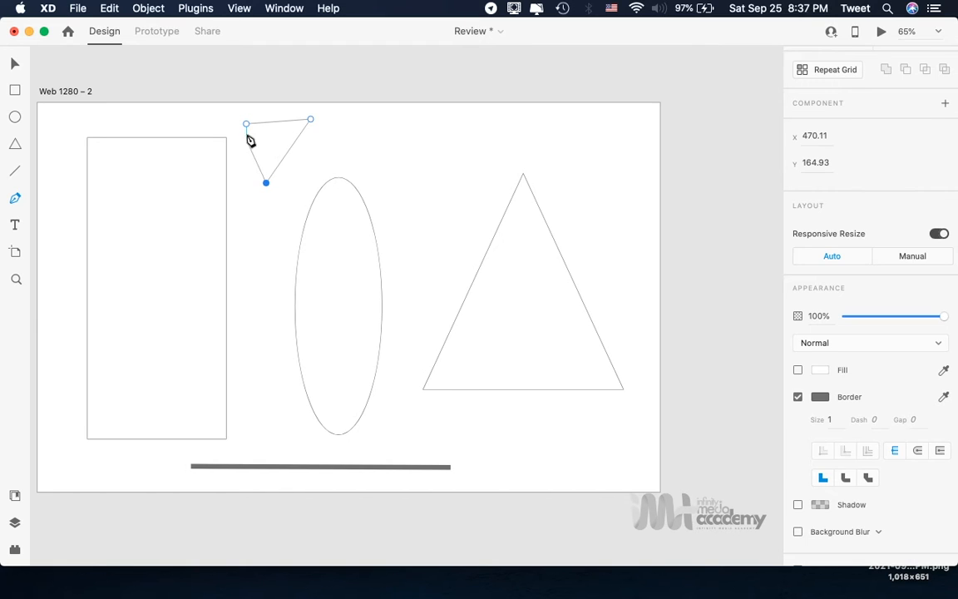
{"action": "left_click", "coordinate": [246, 124]}
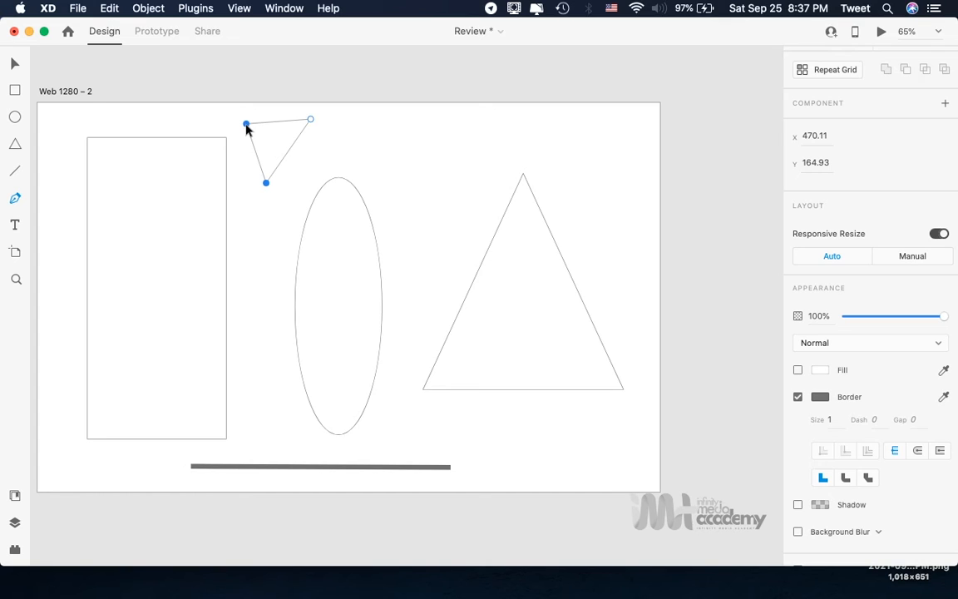
{"action": "left_click", "coordinate": [13, 68]}
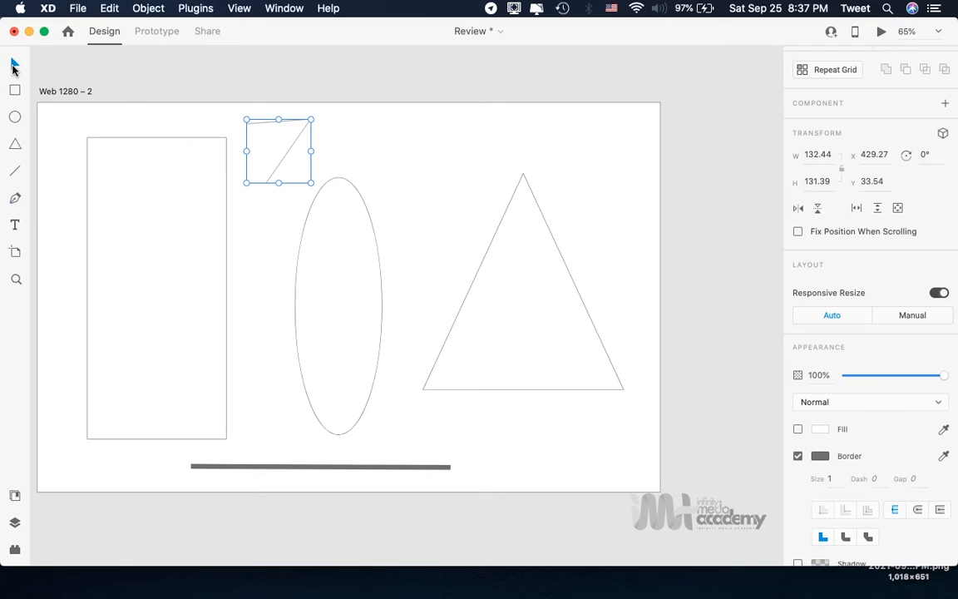
{"action": "left_click", "coordinate": [352, 145]}
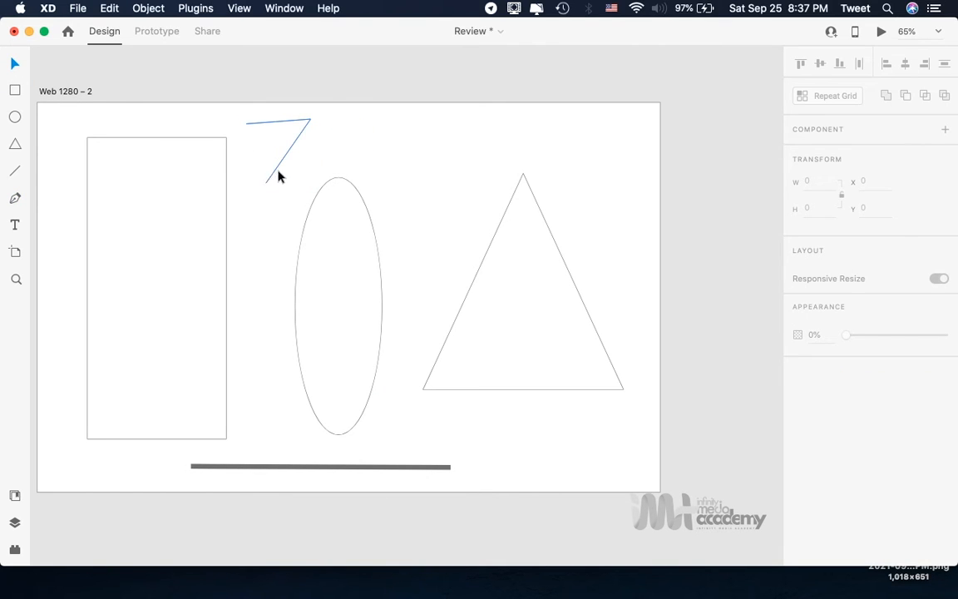
Add the point text "SAMPLE TEXT" above the ellipse, just beside the angular path
{"action": "left_click", "coordinate": [312, 146]}
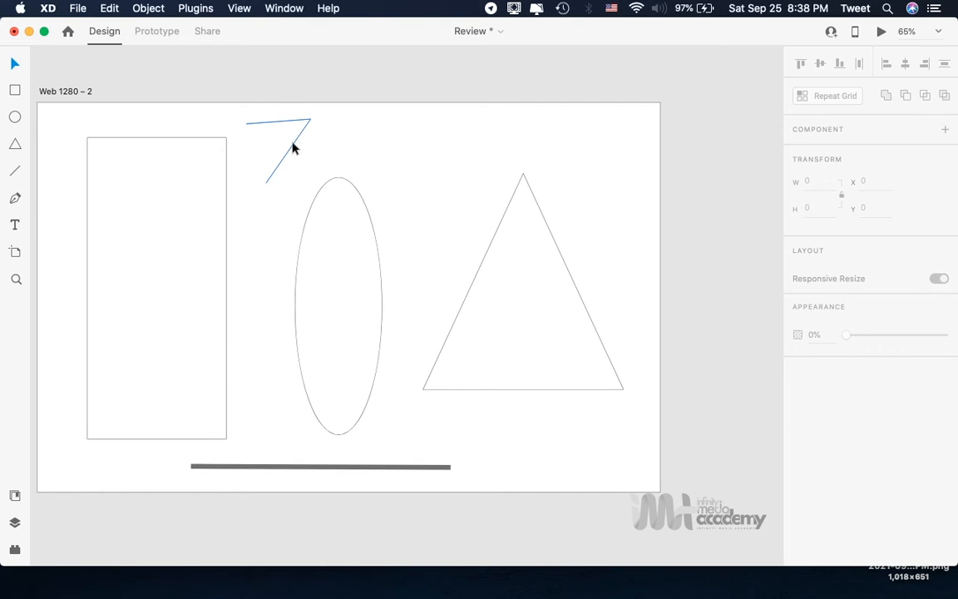
{"action": "left_click", "coordinate": [15, 225]}
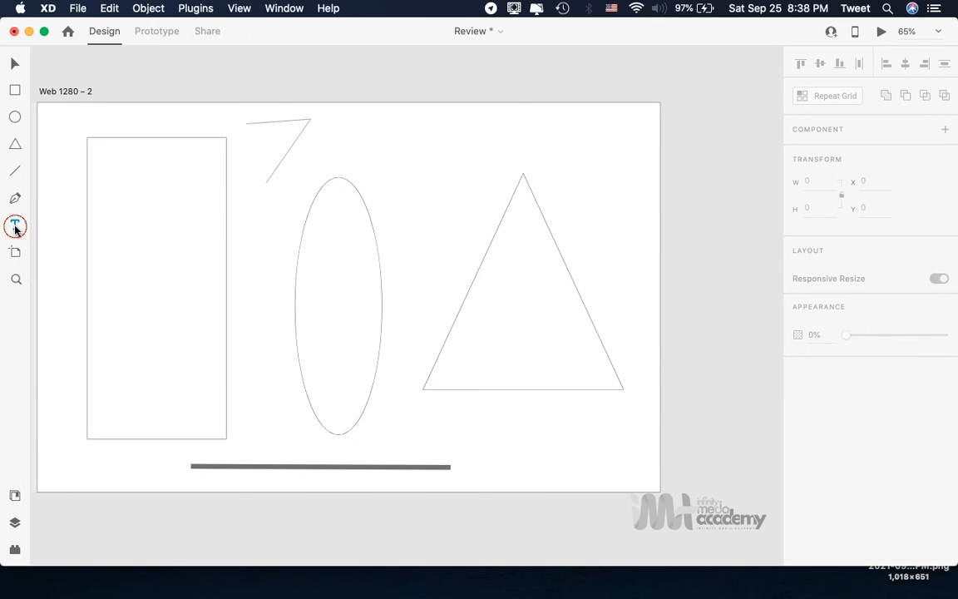
{"action": "left_click", "coordinate": [343, 147]}
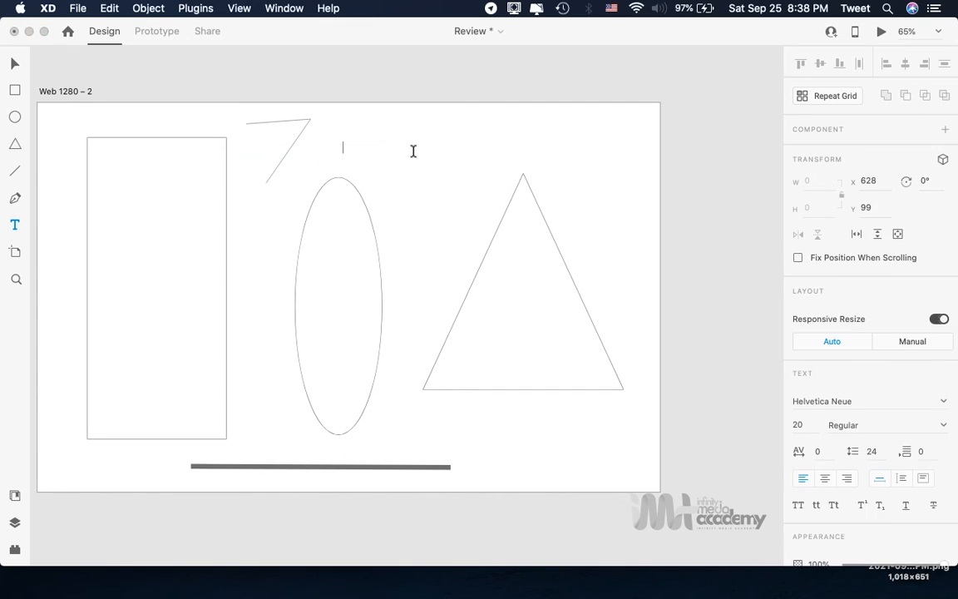
{"action": "type", "text": "SAM"}
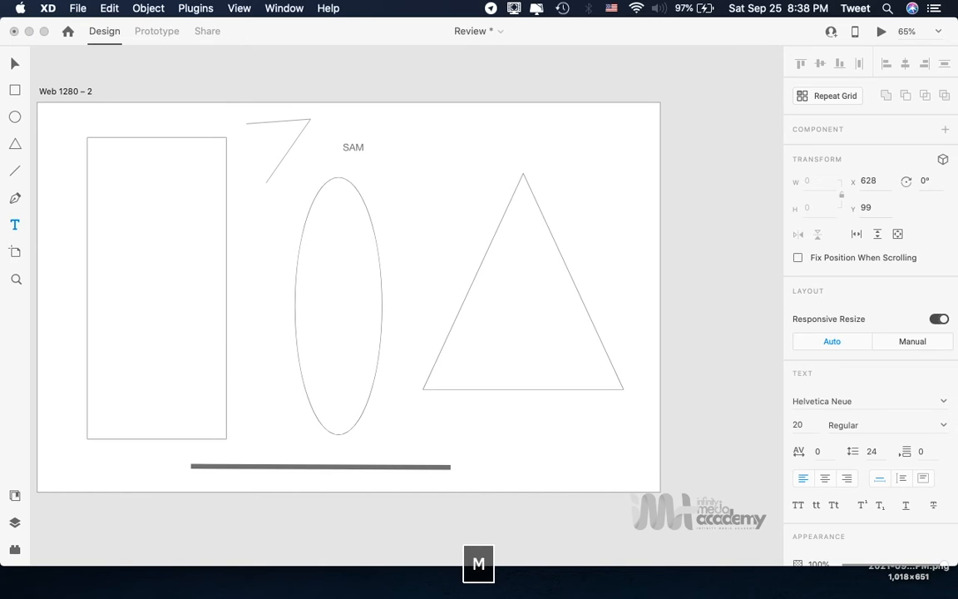
{"action": "type", "text": "PLE TEXT"}
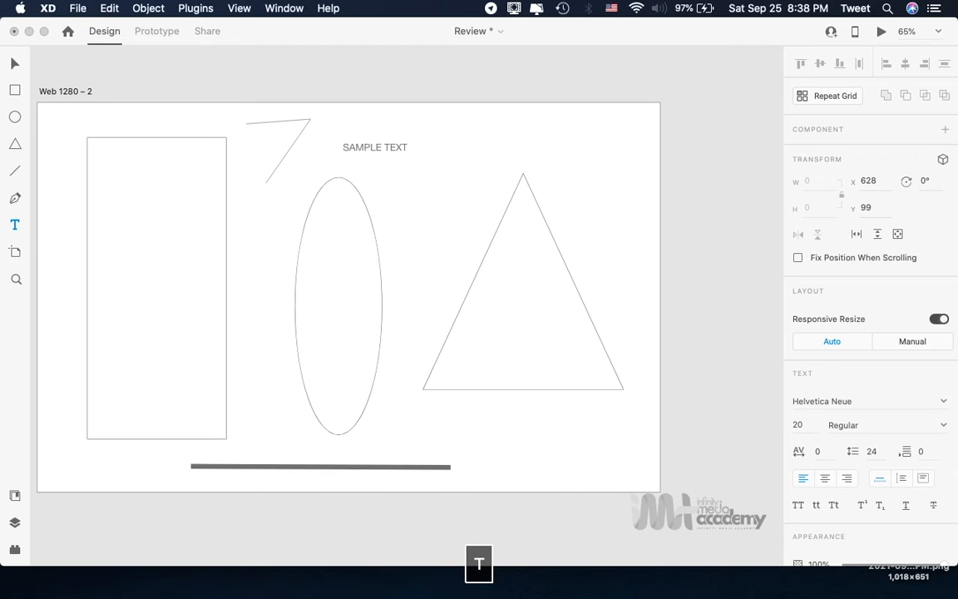
{"action": "left_click", "coordinate": [14, 64]}
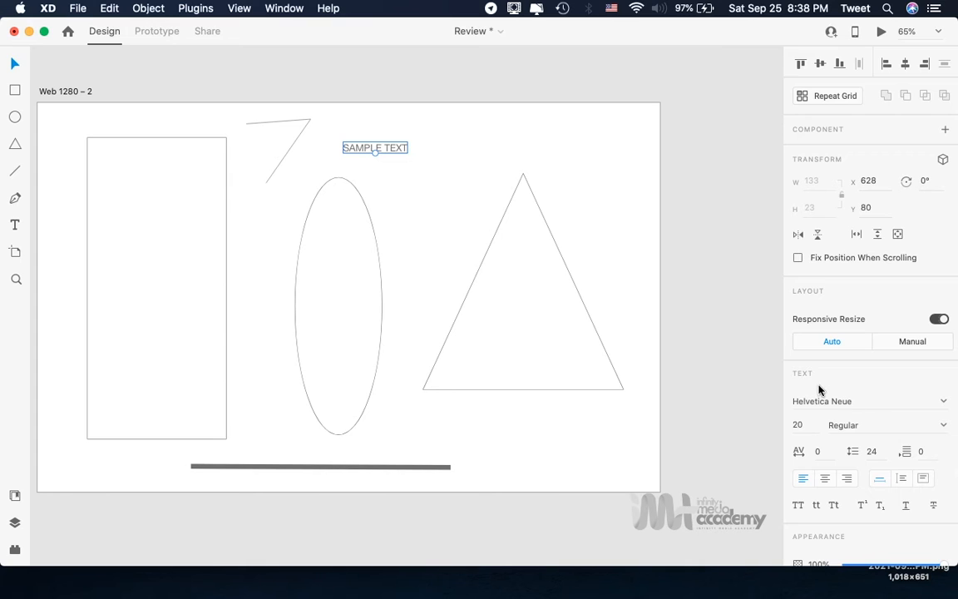
Enlarge the SAMPLE TEXT object by raising its font size to 84
{"action": "scroll", "coordinate": [823, 386], "scroll_direction": "down", "scroll_amount": 3}
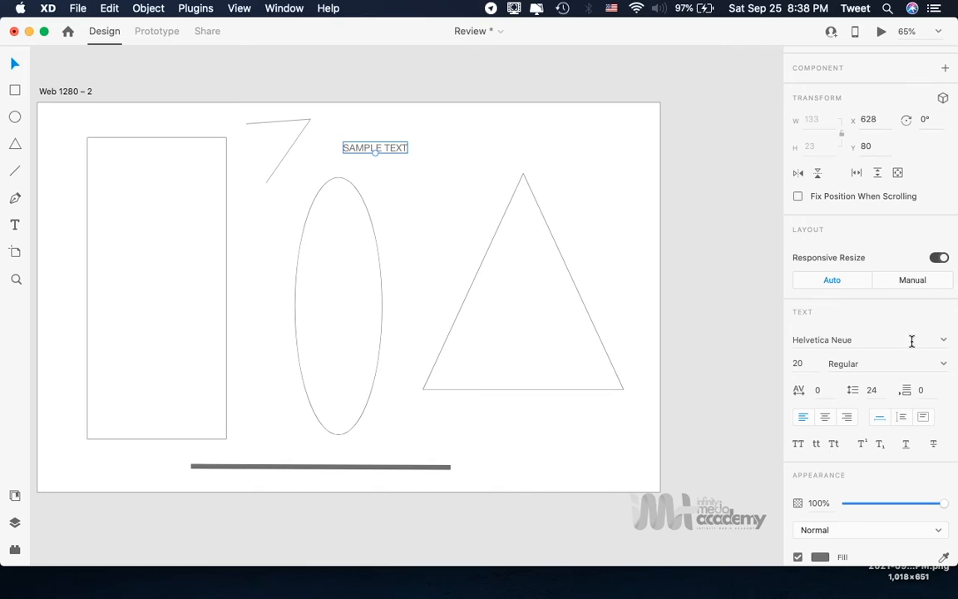
{"action": "scroll", "coordinate": [823, 375], "scroll_direction": "up", "scroll_amount": 2}
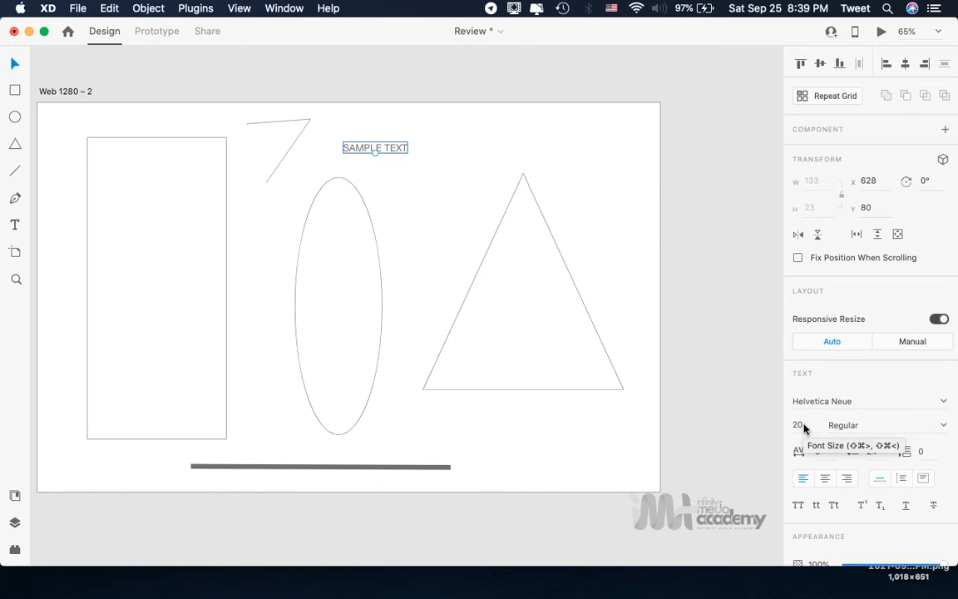
{"action": "left_click", "coordinate": [802, 426]}
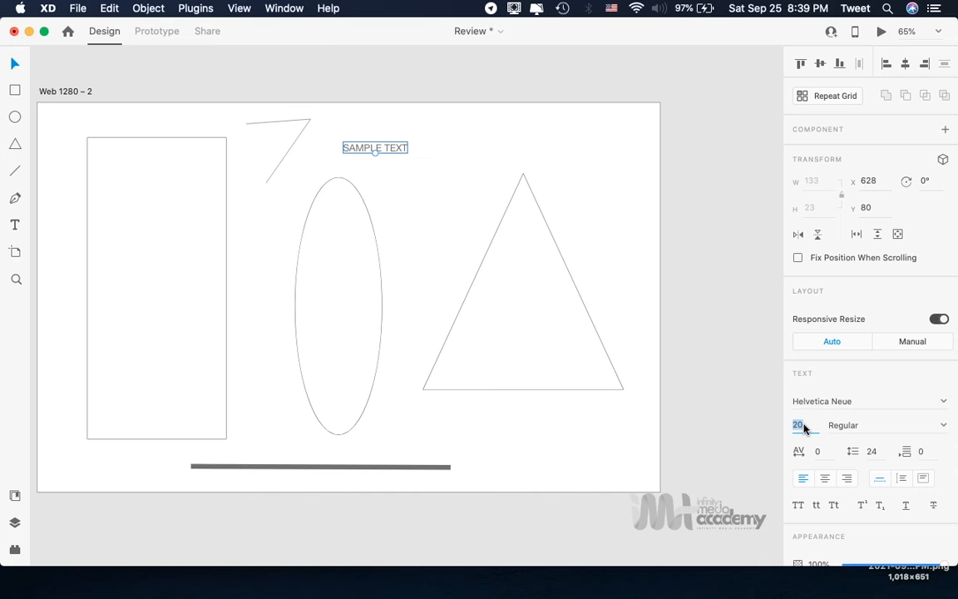
{"action": "key", "text": "Up"}
{"action": "key", "text": "Up"}
{"action": "key", "text": "Up"}
{"action": "key", "text": "Up"}
{"action": "key", "text": "Up"}
{"action": "key", "text": "Up"}
{"action": "key", "text": "Up"}
{"action": "key", "text": "Up"}
{"action": "key", "text": "Up"}
{"action": "key", "text": "Up"}
{"action": "key", "text": "Up"}
{"action": "key", "text": "Up"}
{"action": "key", "text": "Up"}
{"action": "key", "text": "Up"}
{"action": "key", "text": "Up"}
{"action": "key", "text": "Up"}
{"action": "key", "text": "Up"}
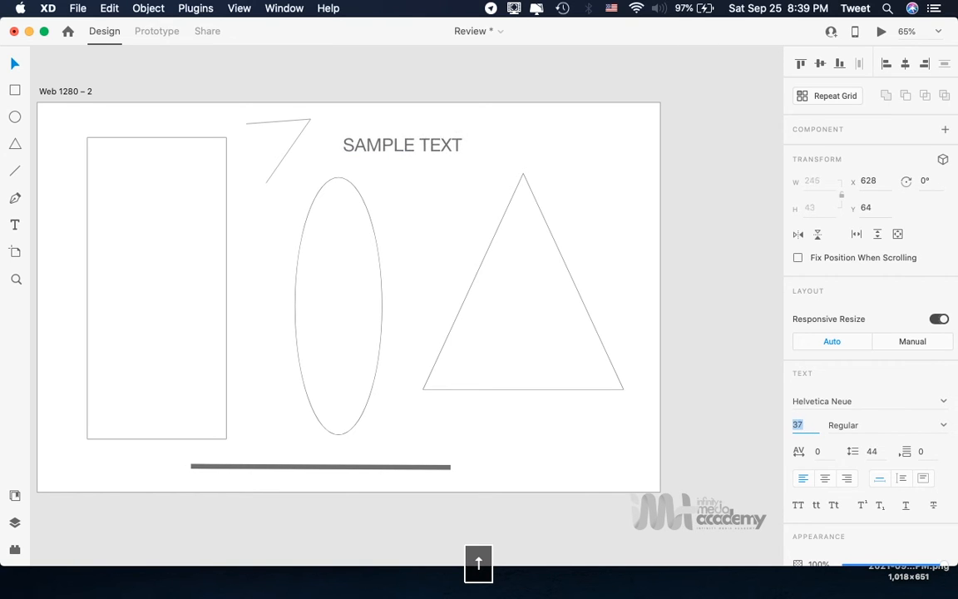
{"action": "key", "text": "Up"}
{"action": "key", "text": "Up"}
{"action": "key", "text": "Up"}
{"action": "key", "text": "Up"}
{"action": "key", "text": "Up"}
{"action": "key", "text": "Up"}
{"action": "key", "text": "Up"}
{"action": "key", "text": "Up"}
{"action": "key", "text": "Up"}
{"action": "key", "text": "Up"}
{"action": "key", "text": "Up"}
{"action": "key", "text": "Up"}
{"action": "key", "text": "Up"}
{"action": "key", "text": "Up"}
{"action": "key", "text": "Up"}
{"action": "key", "text": "Up"}
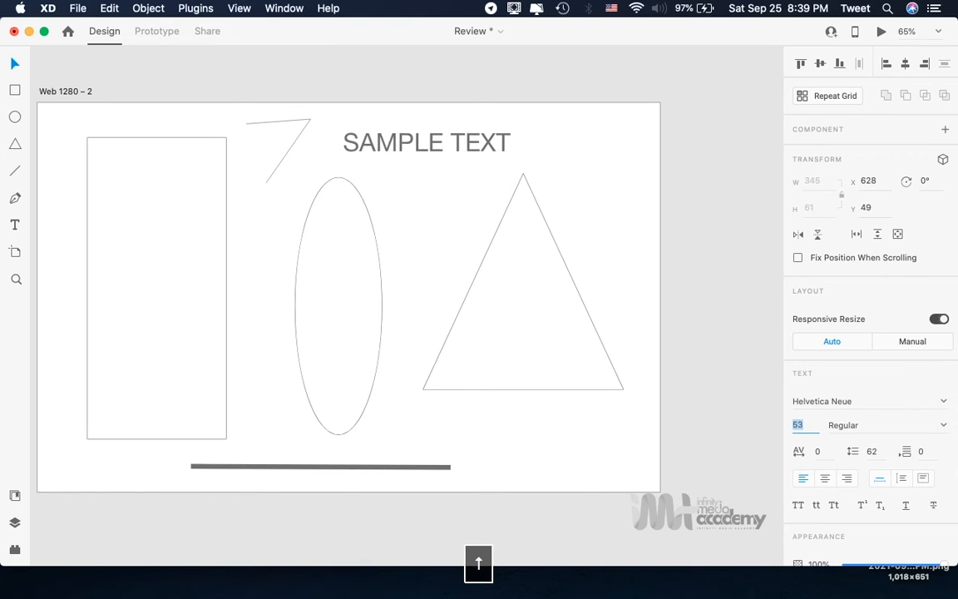
{"action": "key", "text": "Up"}
{"action": "key", "text": "Up"}
{"action": "key", "text": "Up"}
{"action": "key", "text": "Up"}
{"action": "key", "text": "Up"}
{"action": "key", "text": "Up"}
{"action": "key", "text": "Up"}
{"action": "key", "text": "Up"}
{"action": "key", "text": "Up"}
{"action": "key", "text": "Up"}
{"action": "key", "text": "Up"}
{"action": "key", "text": "Up"}
{"action": "key", "text": "Up"}
{"action": "key", "text": "Up"}
{"action": "key", "text": "Up"}
{"action": "key", "text": "Up"}
{"action": "key", "text": "Up"}
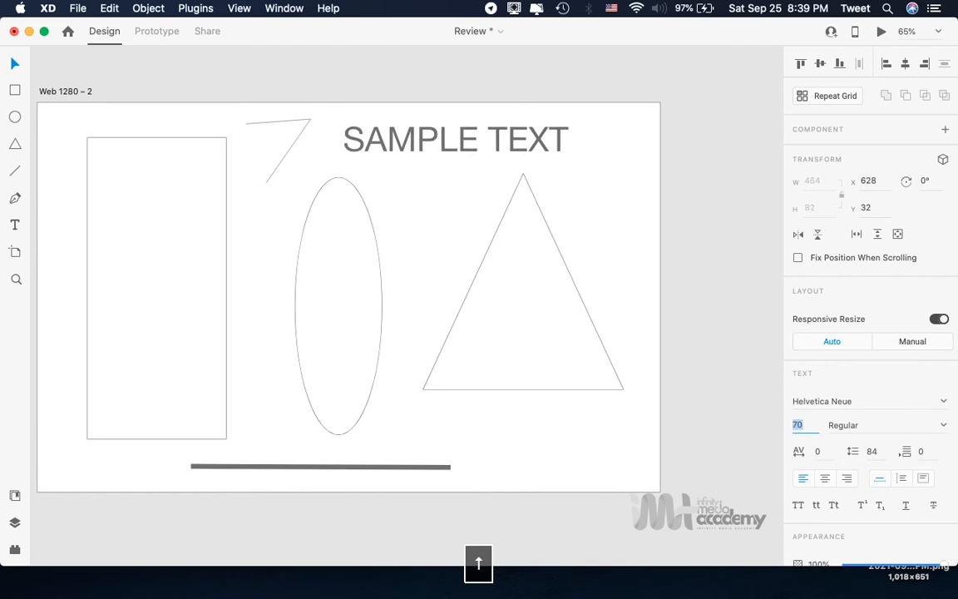
{"action": "key", "text": "Up"}
{"action": "key", "text": "Up"}
{"action": "key", "text": "Up"}
{"action": "key", "text": "Up"}
{"action": "key", "text": "Up"}
{"action": "key", "text": "Up"}
{"action": "key", "text": "Up"}
{"action": "key", "text": "Up"}
{"action": "key", "text": "Up"}
{"action": "key", "text": "Up"}
{"action": "key", "text": "Up"}
{"action": "key", "text": "Up"}
{"action": "key", "text": "Up"}
{"action": "key", "text": "Up"}
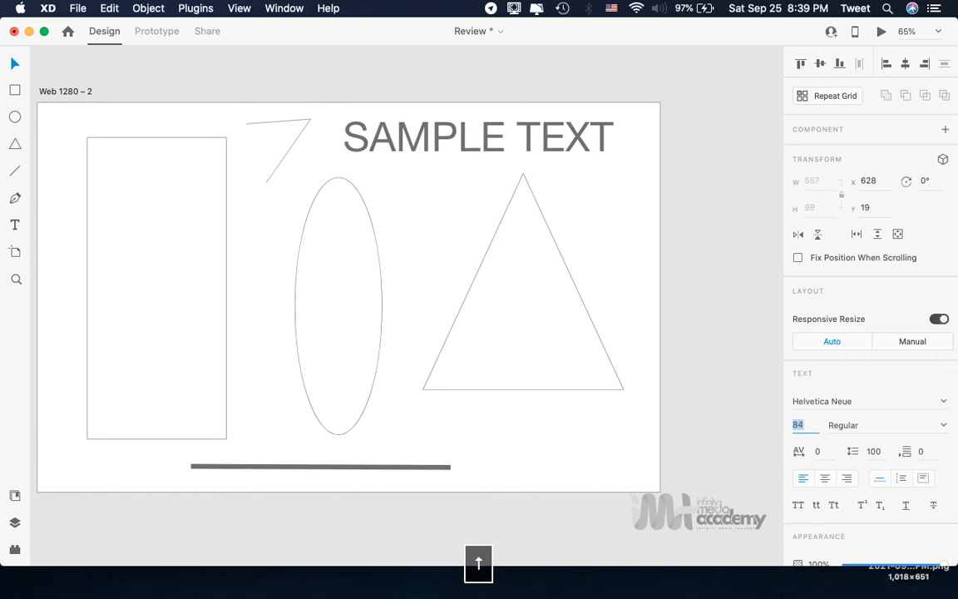
{"action": "key", "text": "Up"}
{"action": "key", "text": "Up"}
{"action": "key", "text": "Up"}
{"action": "key", "text": "Up"}
{"action": "key", "text": "Down"}
{"action": "key", "text": "Down"}
{"action": "key", "text": "Down"}
{"action": "key", "text": "Down"}
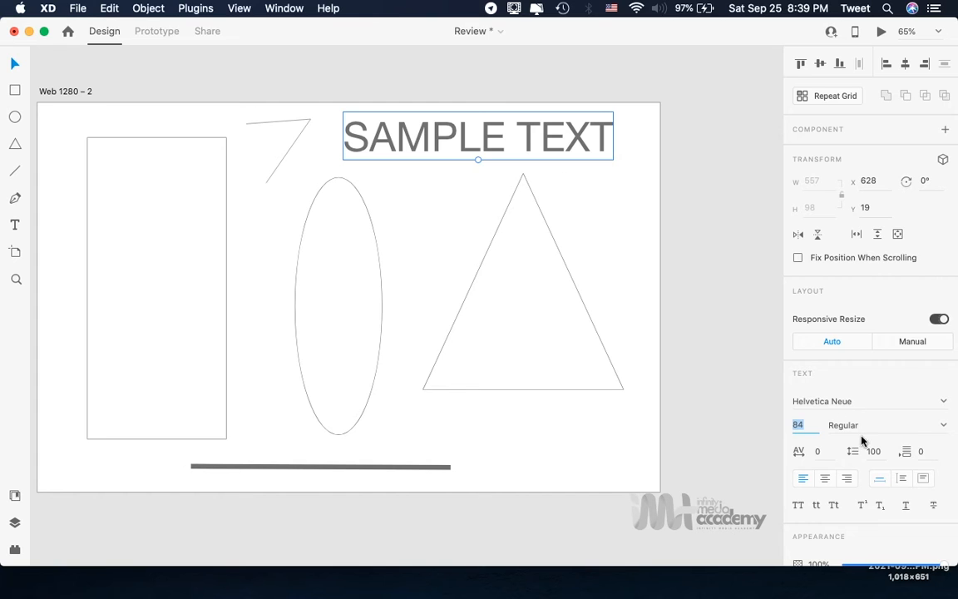
Change the fill colour of the SAMPLE TEXT object to purple and deselect it
{"action": "scroll", "coordinate": [862, 441], "scroll_direction": "down", "scroll_amount": 3}
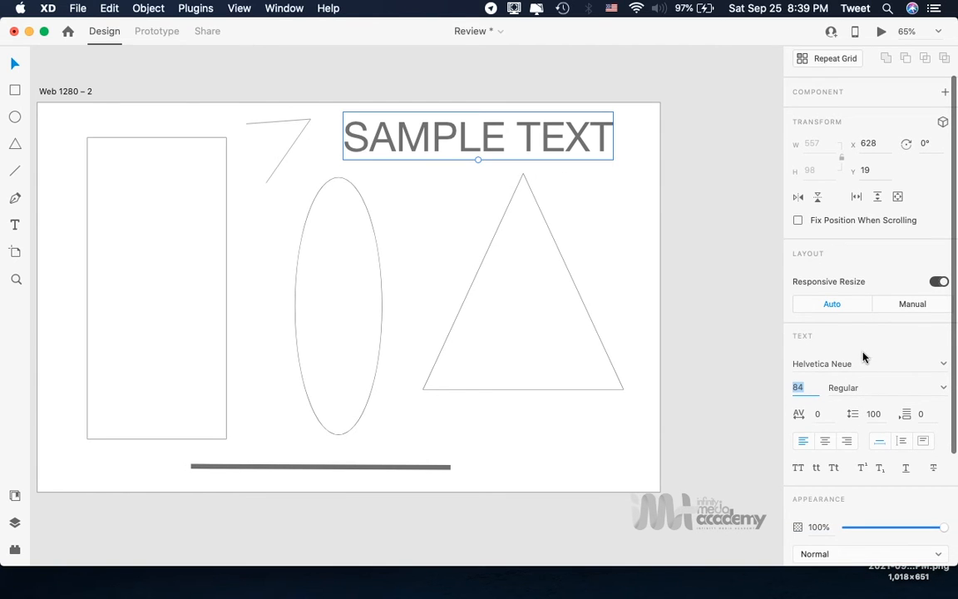
{"action": "scroll", "coordinate": [864, 356], "scroll_direction": "down", "scroll_amount": 4}
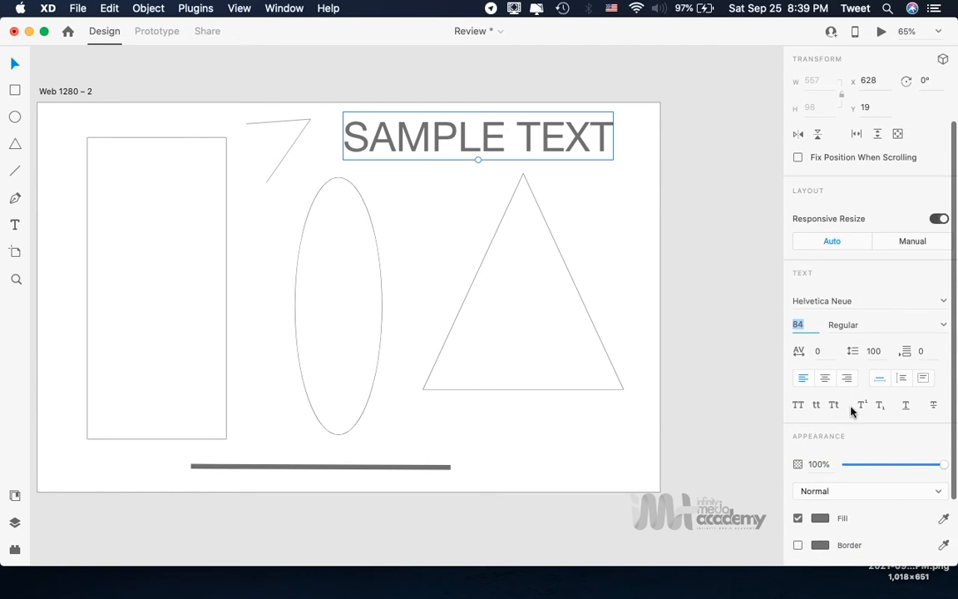
{"action": "scroll", "coordinate": [851, 410], "scroll_direction": "down", "scroll_amount": 5}
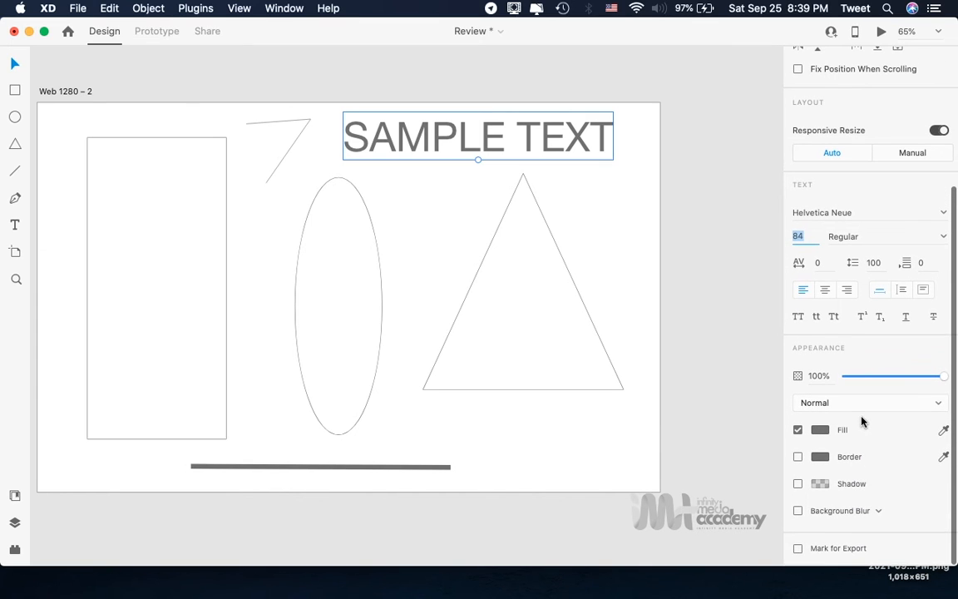
{"action": "left_click", "coordinate": [820, 431]}
{"action": "left_click", "coordinate": [735, 367]}
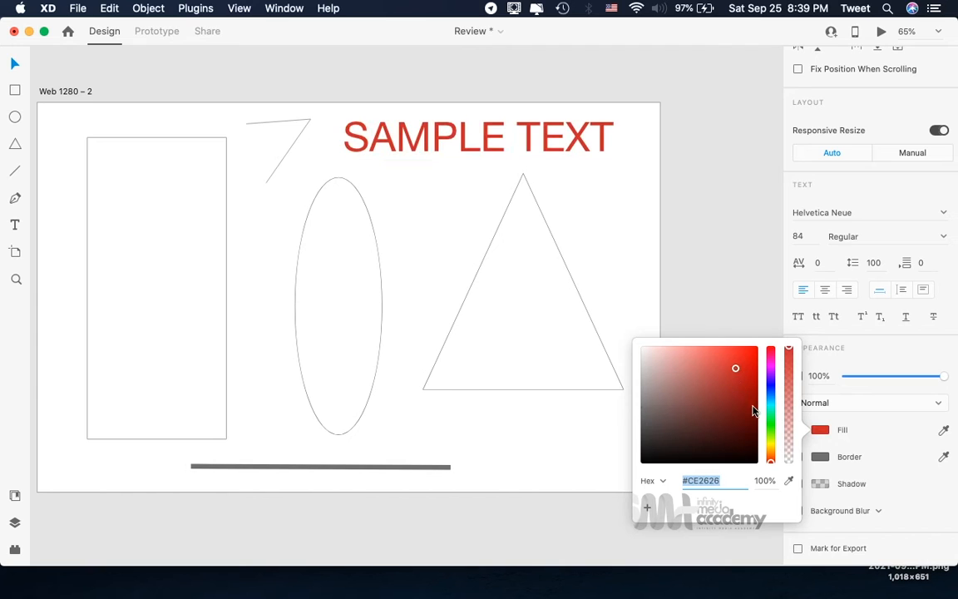
{"action": "left_click_drag", "start_coordinate": [769, 408], "coordinate": [771, 377]}
{"action": "left_click", "coordinate": [732, 302]}
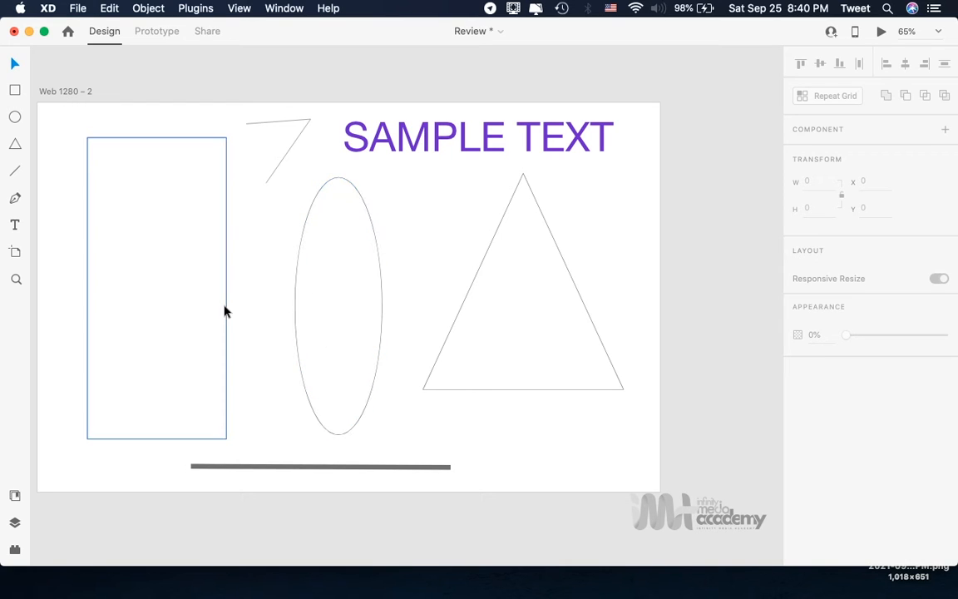
Examine the artboard presets offered for mobile, tablet, web/desktop, social media and watch sizes
{"action": "left_click", "coordinate": [15, 254]}
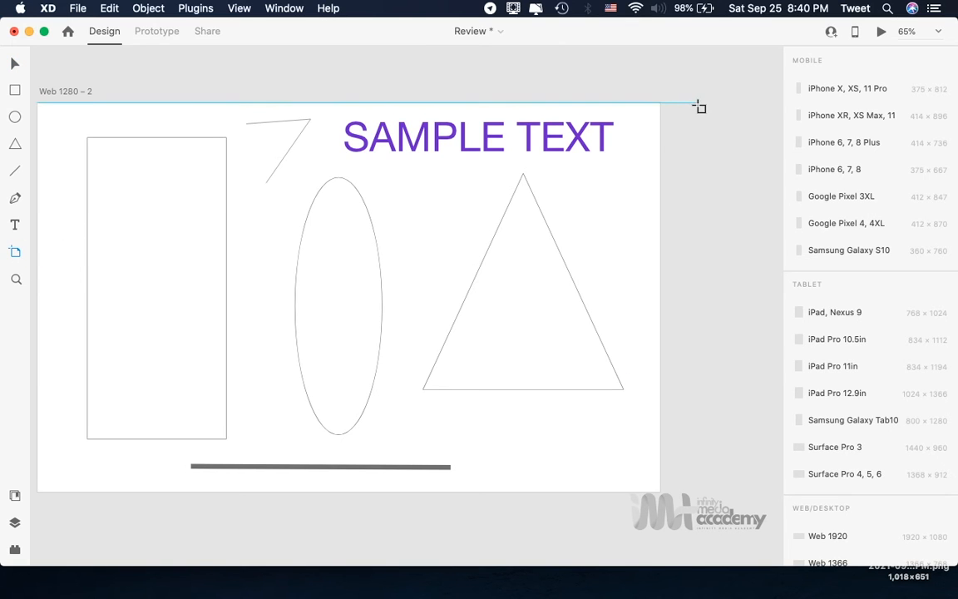
{"action": "scroll", "coordinate": [699, 106], "scroll_direction": "right", "scroll_amount": 5}
{"action": "scroll", "coordinate": [571, 107], "scroll_direction": "right", "scroll_amount": 2}
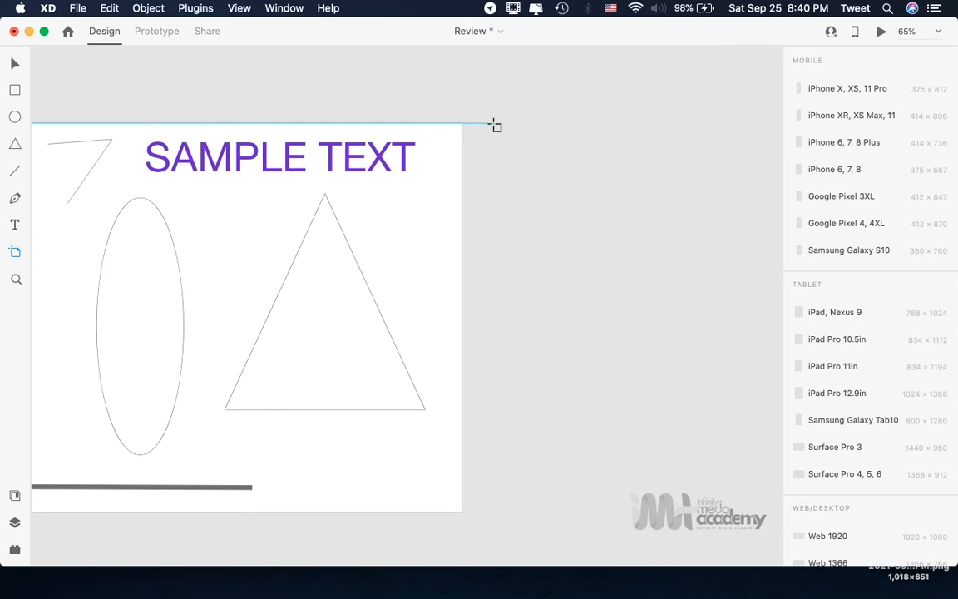
{"action": "scroll", "coordinate": [836, 144], "scroll_direction": "up", "scroll_amount": 1}
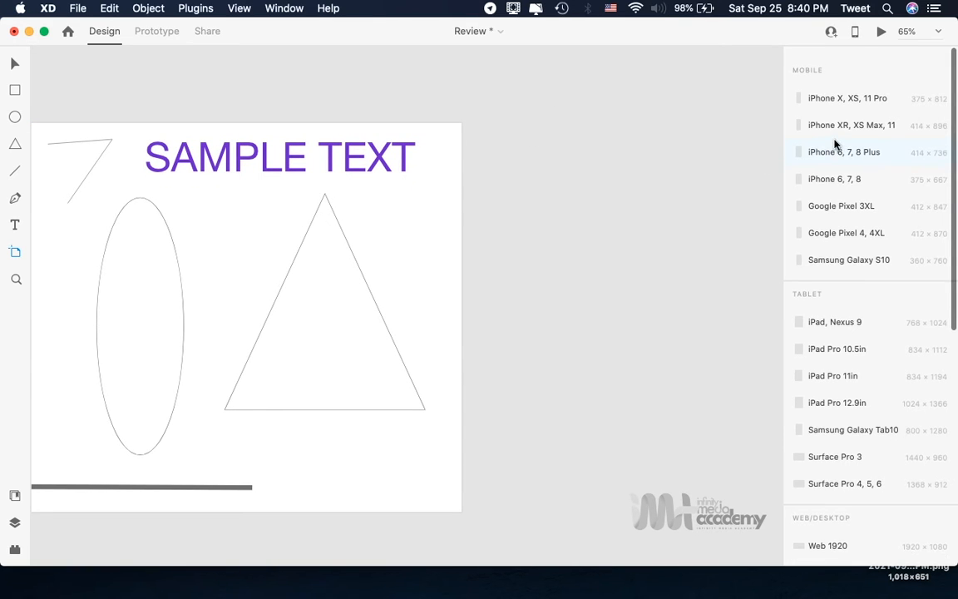
{"action": "scroll", "coordinate": [836, 144], "scroll_direction": "down", "scroll_amount": 10}
{"action": "scroll", "coordinate": [836, 144], "scroll_direction": "up", "scroll_amount": 10}
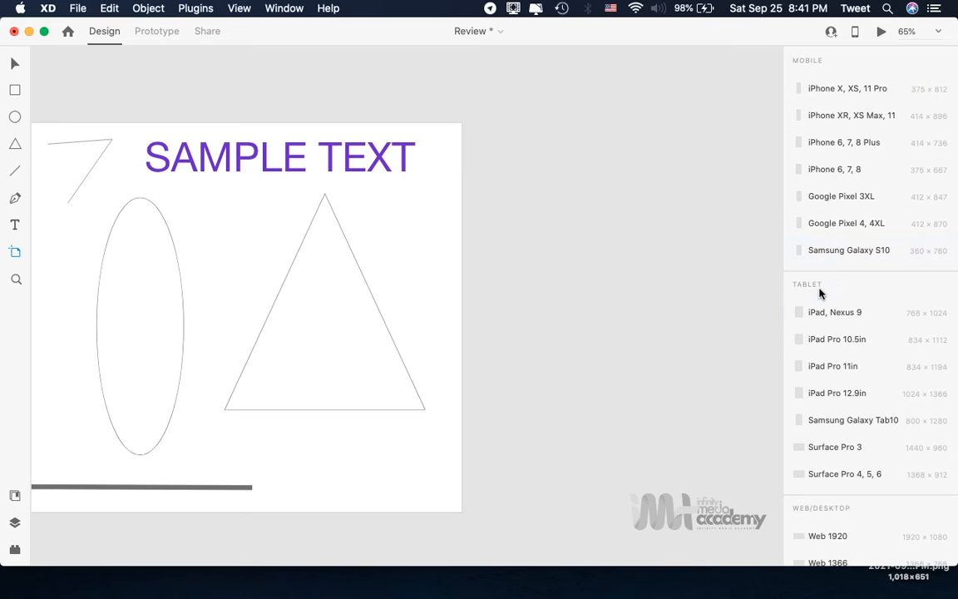
{"action": "scroll", "coordinate": [849, 382], "scroll_direction": "down", "scroll_amount": 3}
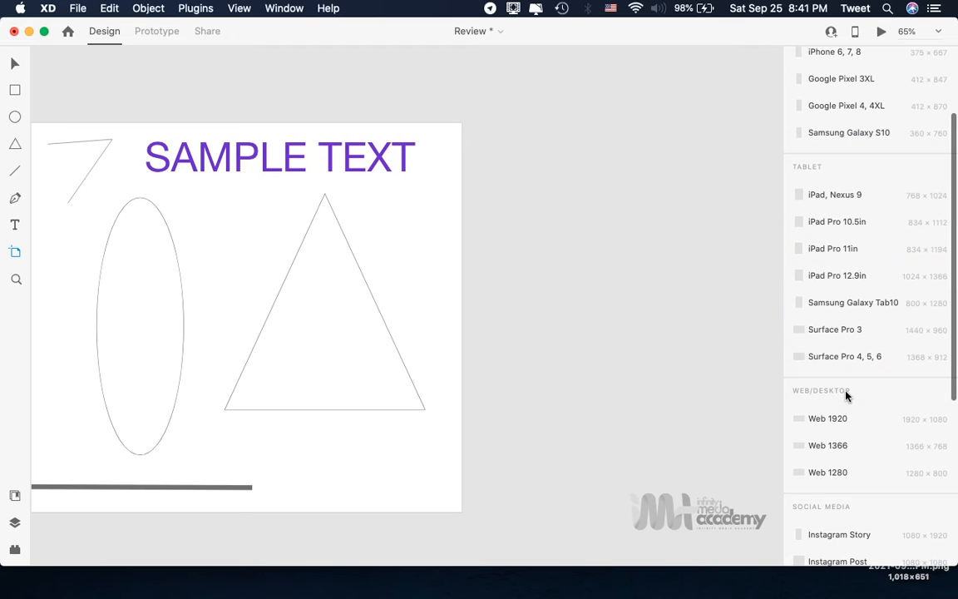
{"action": "scroll", "coordinate": [846, 396], "scroll_direction": "down", "scroll_amount": 1}
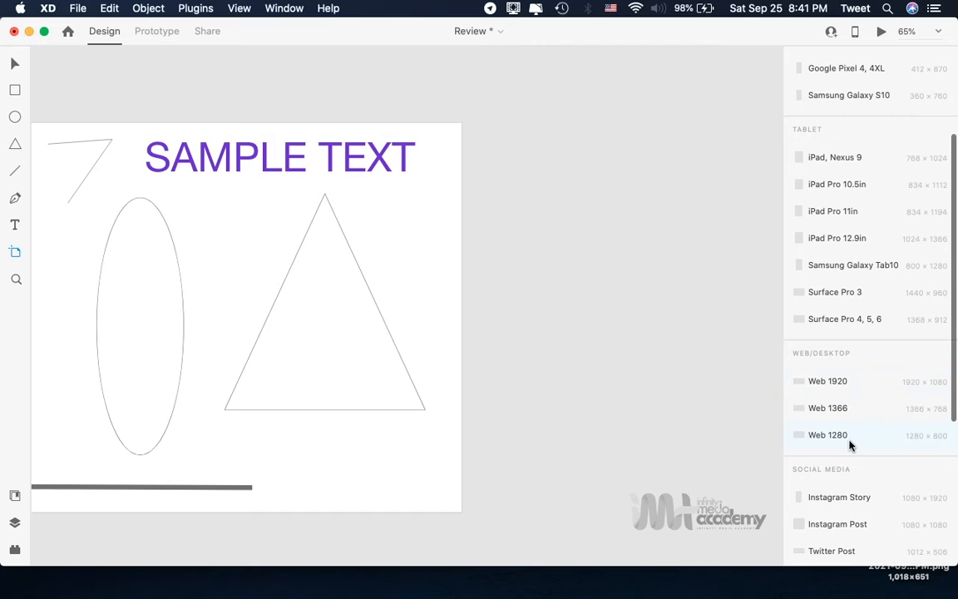
{"action": "scroll", "coordinate": [850, 446], "scroll_direction": "down", "scroll_amount": 3}
{"action": "scroll", "coordinate": [850, 466], "scroll_direction": "down", "scroll_amount": 2}
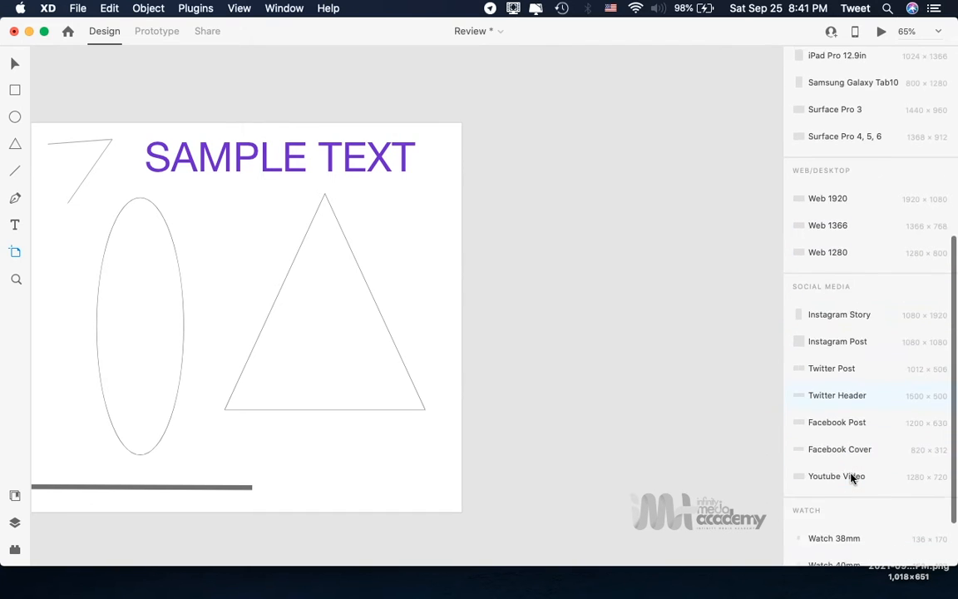
{"action": "scroll", "coordinate": [851, 479], "scroll_direction": "down", "scroll_amount": 2}
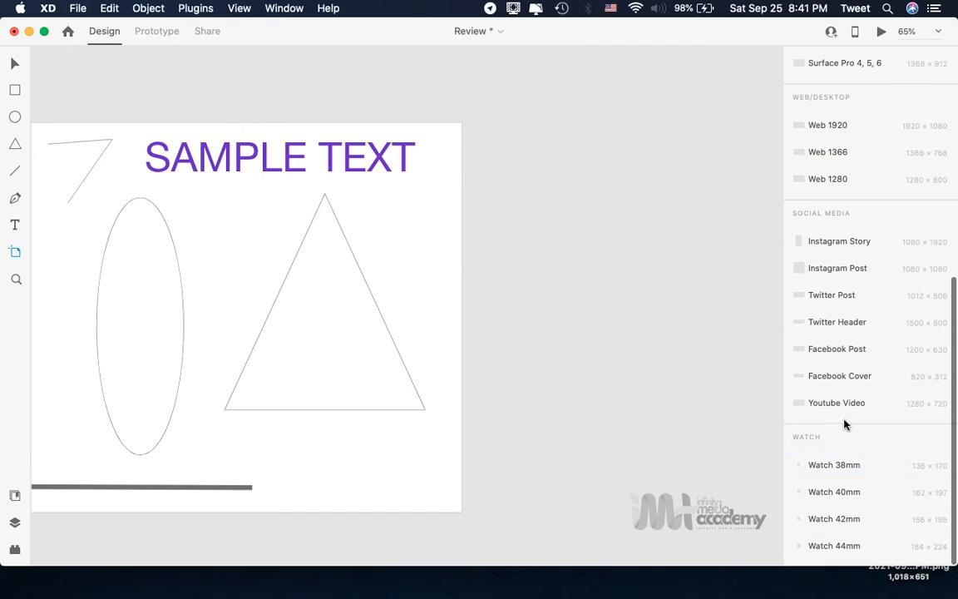
{"action": "scroll", "coordinate": [861, 378], "scroll_direction": "up", "scroll_amount": 10}
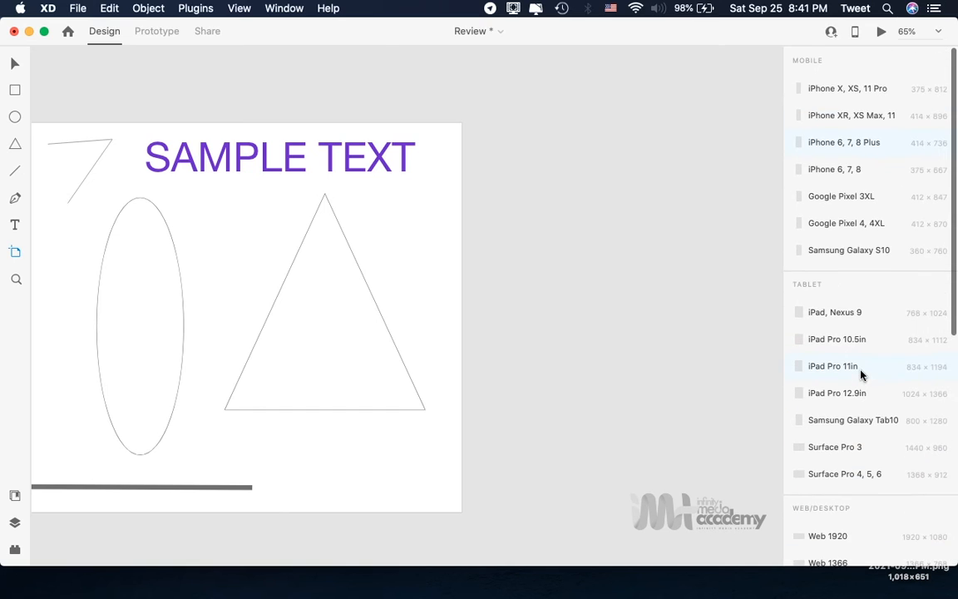
{"action": "scroll", "coordinate": [865, 349], "scroll_direction": "down", "scroll_amount": 1}
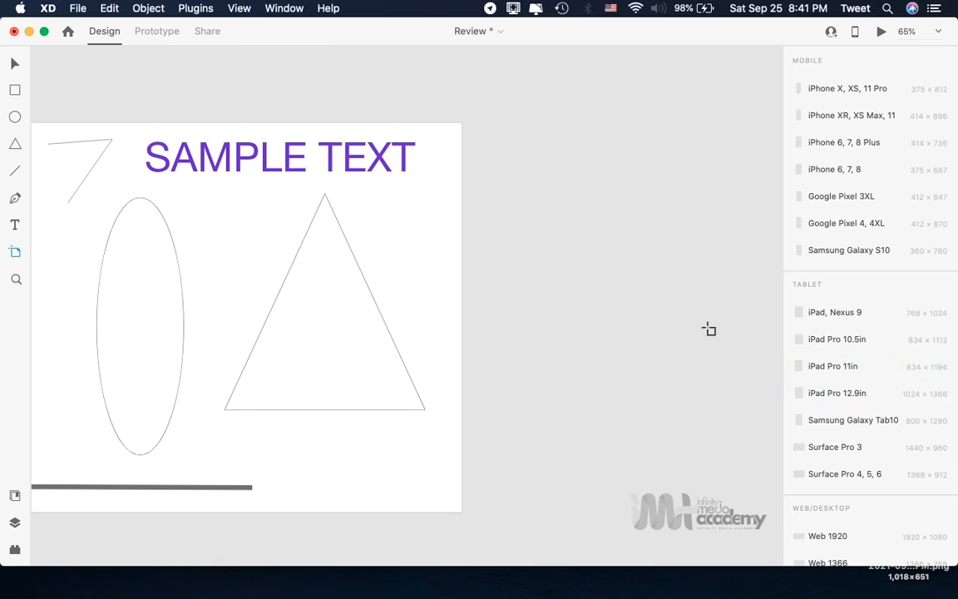
Bring the whole Web 1280 – 2 artboard into view with the Zoom tool and return to selecting
{"action": "key", "text": "z"}
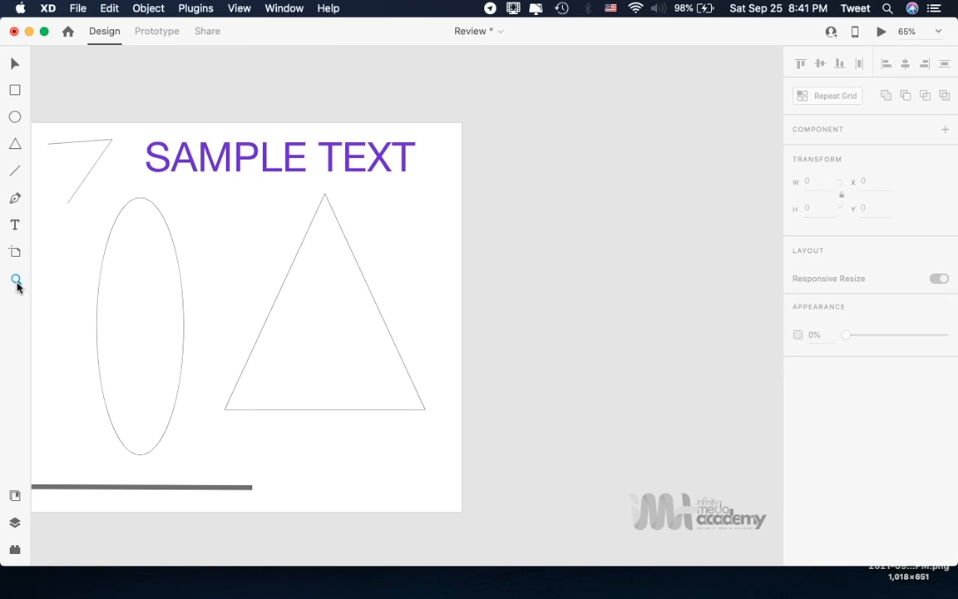
{"action": "left_click", "coordinate": [143, 261]}
{"action": "scroll", "coordinate": [143, 262], "scroll_direction": "left", "scroll_amount": 2}
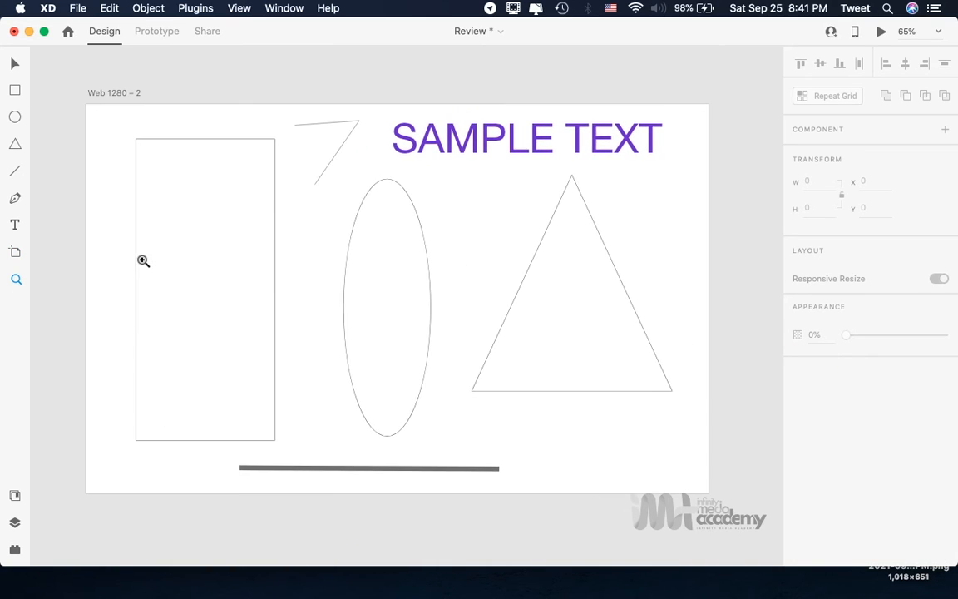
{"action": "left_click", "coordinate": [15, 64]}
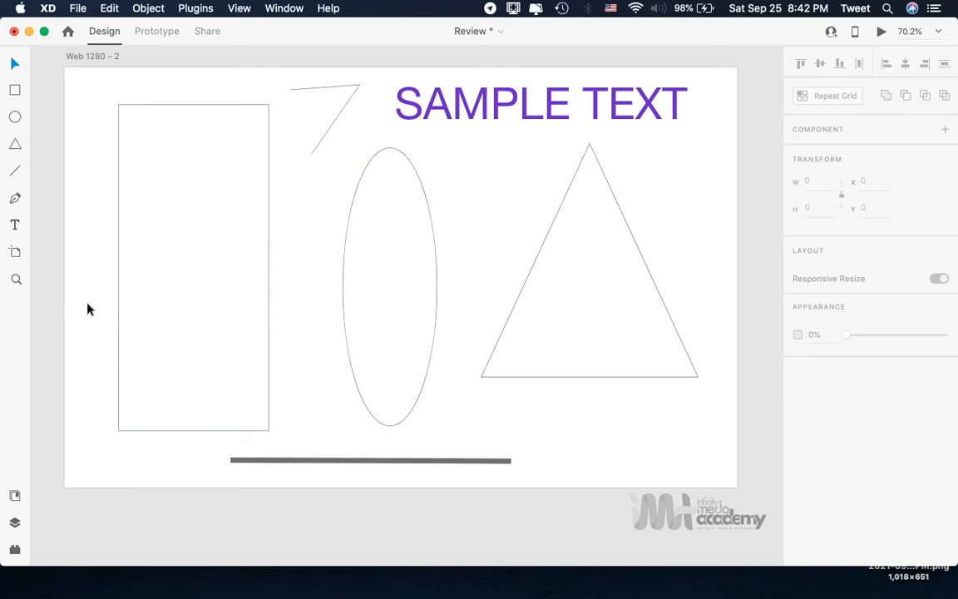
Duplicate the purple SAMPLE TEXT object and move the copy straight down to Y 129
{"action": "left_click", "coordinate": [476, 119]}
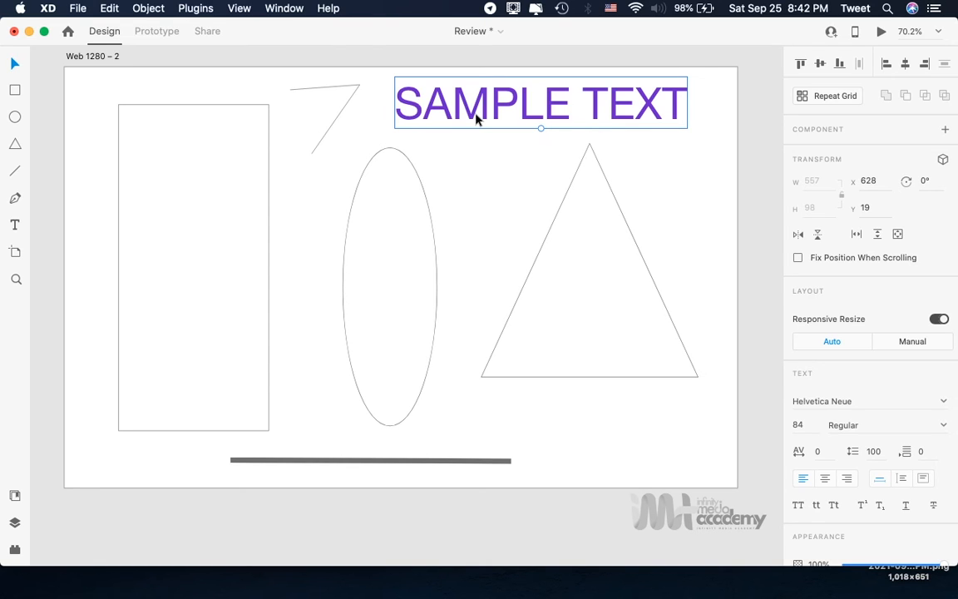
{"action": "key", "text": "super+c"}
{"action": "key", "text": "super+v"}
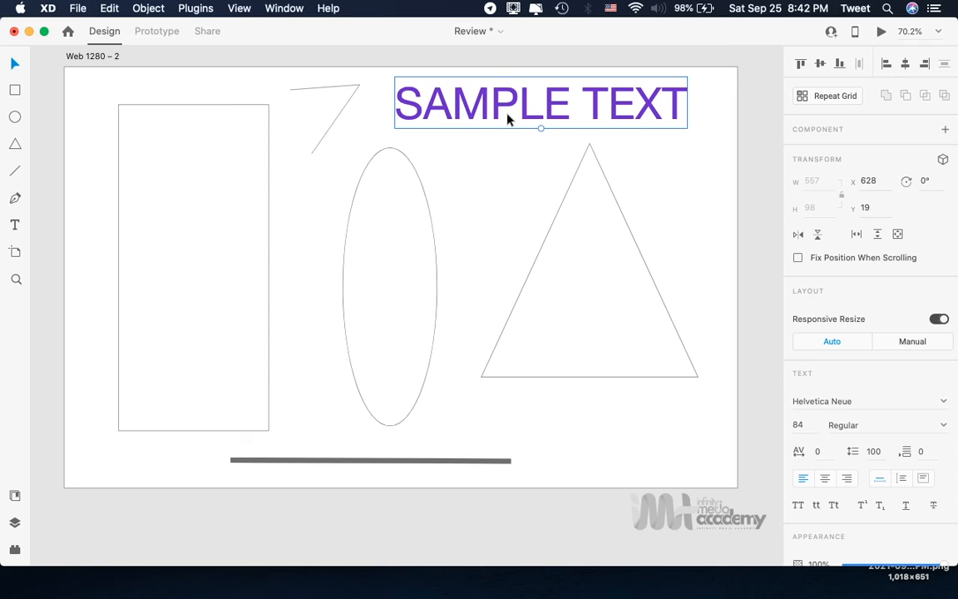
{"action": "key", "text": "shift+Down"}
{"action": "key", "text": "shift+Down"}
{"action": "key", "text": "shift+Down"}
{"action": "key", "text": "shift+Down"}
{"action": "key", "text": "shift+Down"}
{"action": "key", "text": "shift+Down"}
{"action": "key", "text": "shift+Down"}
{"action": "key", "text": "shift+Down"}
{"action": "key", "text": "shift+Down"}
{"action": "key", "text": "shift+Down"}
{"action": "key", "text": "shift+Down"}
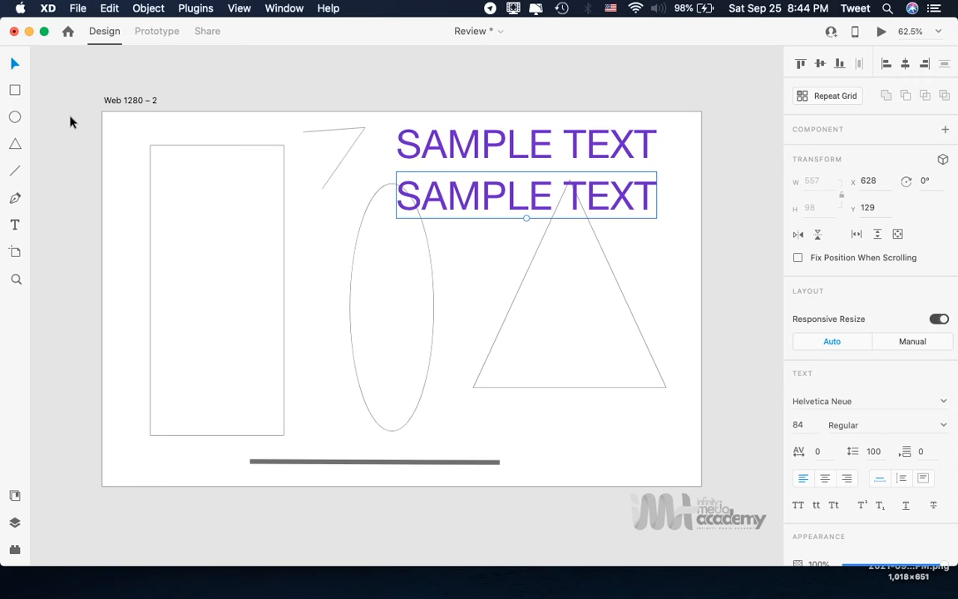
Look over the UI kit sources offered for Apple iOS, Material Design, Microsoft Windows and wireframes, leaving them all unopened
{"action": "scroll", "coordinate": [70, 122], "scroll_direction": "left", "scroll_amount": 3}
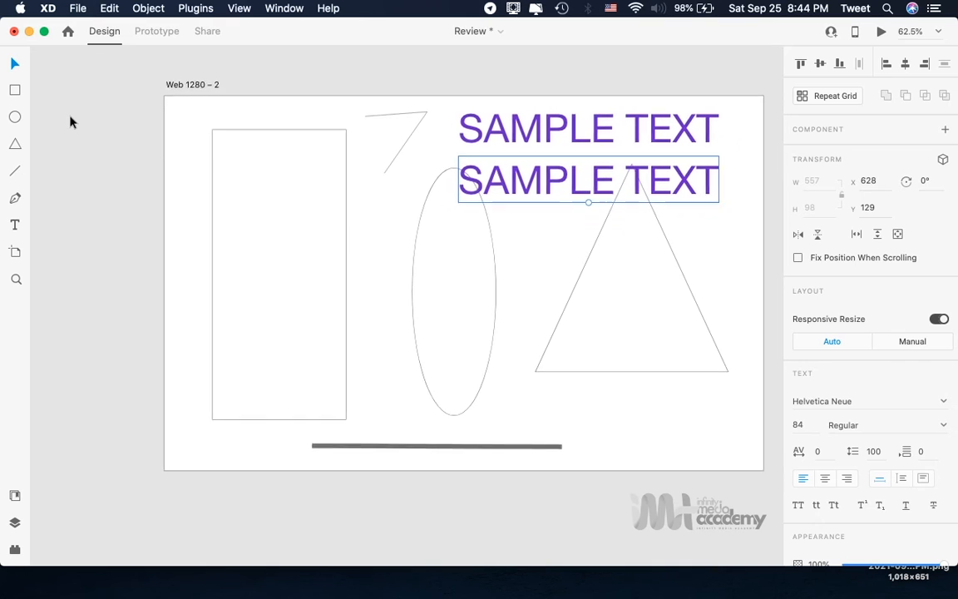
{"action": "scroll", "coordinate": [70, 122], "scroll_direction": "right", "scroll_amount": 4}
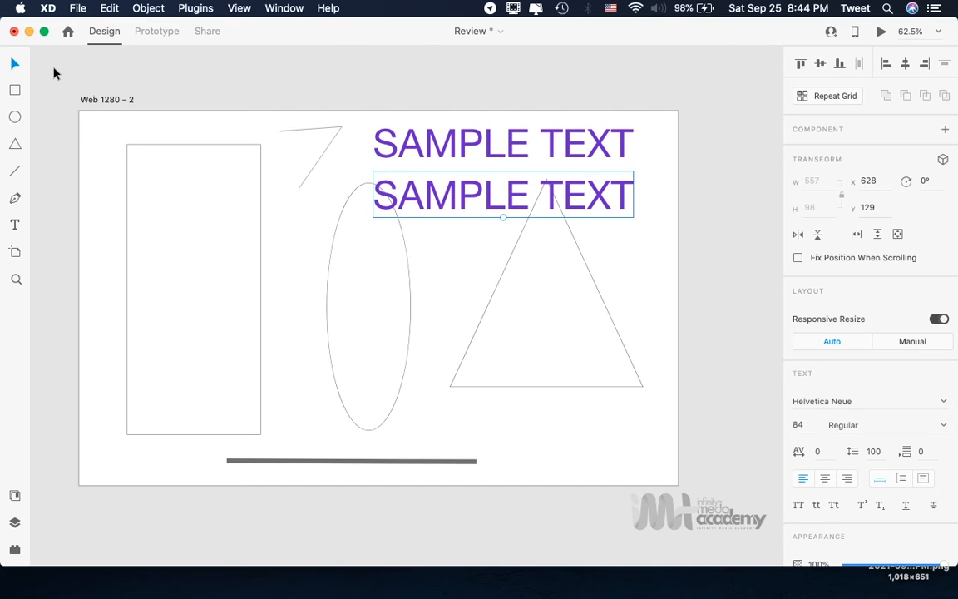
{"action": "left_click", "coordinate": [74, 8]}
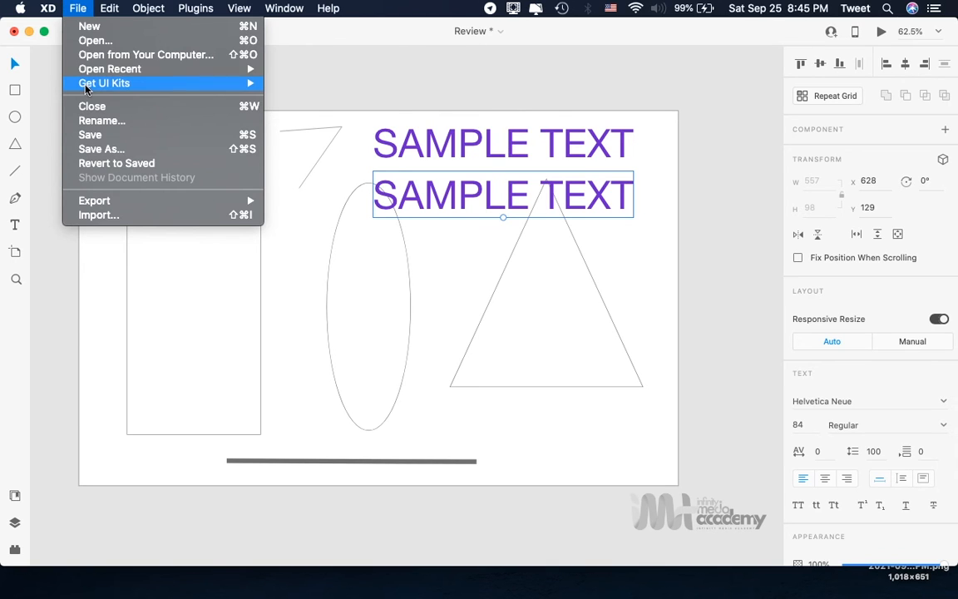
{"action": "mouse_move", "coordinate": [86, 87]}
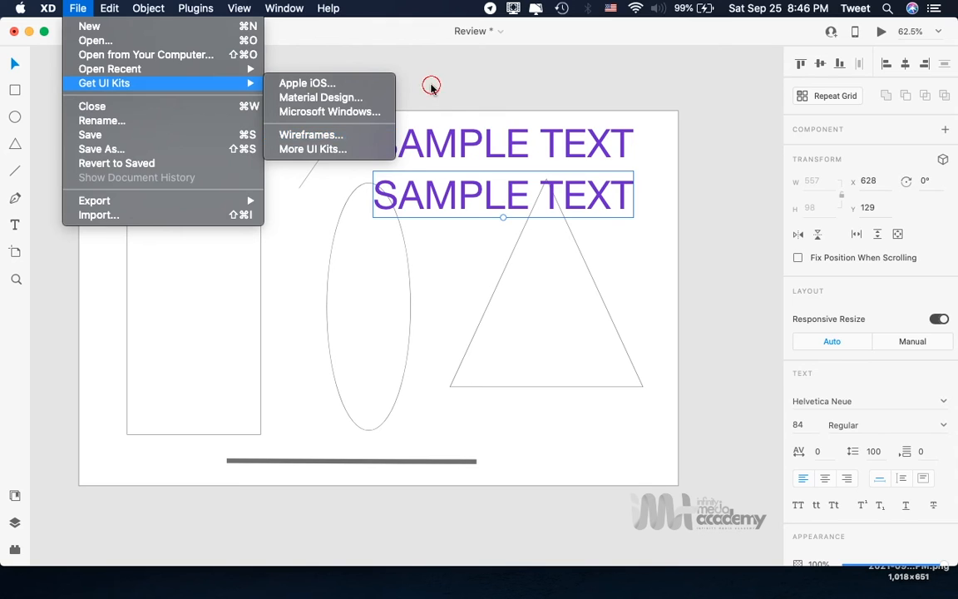
{"action": "left_click", "coordinate": [431, 87]}
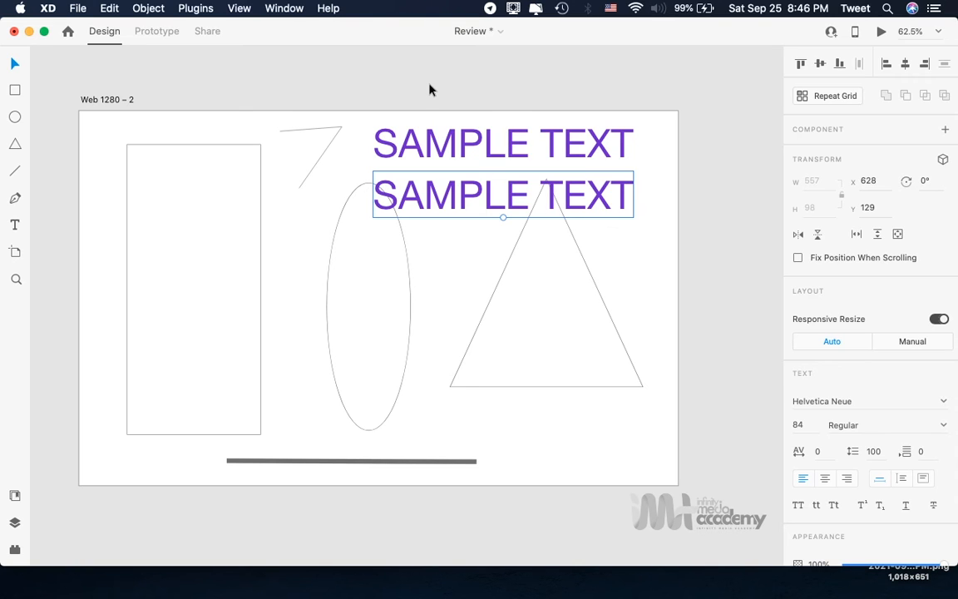
Bring the whole Wireframe artboard into view and deselect the duplicated SAMPLE TEXT object
{"action": "scroll", "coordinate": [384, 141], "scroll_direction": "down", "scroll_amount": 3}
{"action": "scroll", "coordinate": [384, 141], "scroll_direction": "left", "scroll_amount": 10}
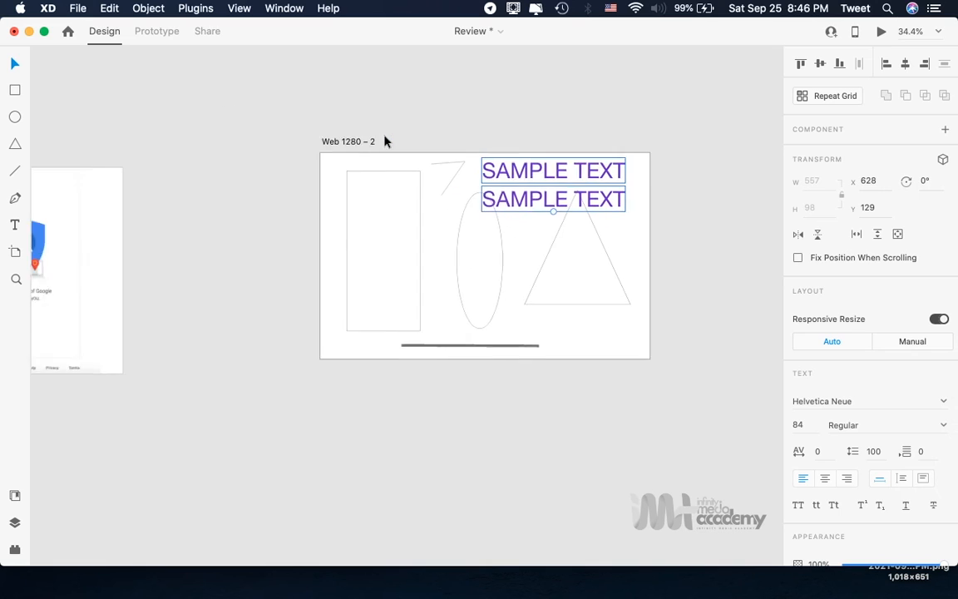
{"action": "scroll", "coordinate": [384, 142], "scroll_direction": "left", "scroll_amount": 8}
{"action": "scroll", "coordinate": [384, 141], "scroll_direction": "up", "scroll_amount": 2}
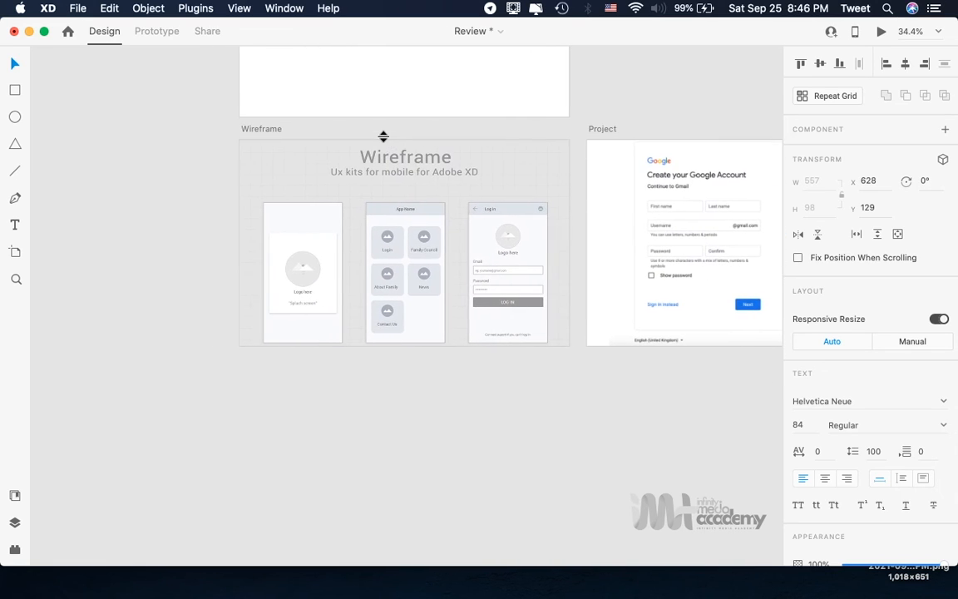
{"action": "scroll", "coordinate": [384, 142], "scroll_direction": "down", "scroll_amount": 3}
{"action": "scroll", "coordinate": [384, 141], "scroll_direction": "up", "scroll_amount": 7}
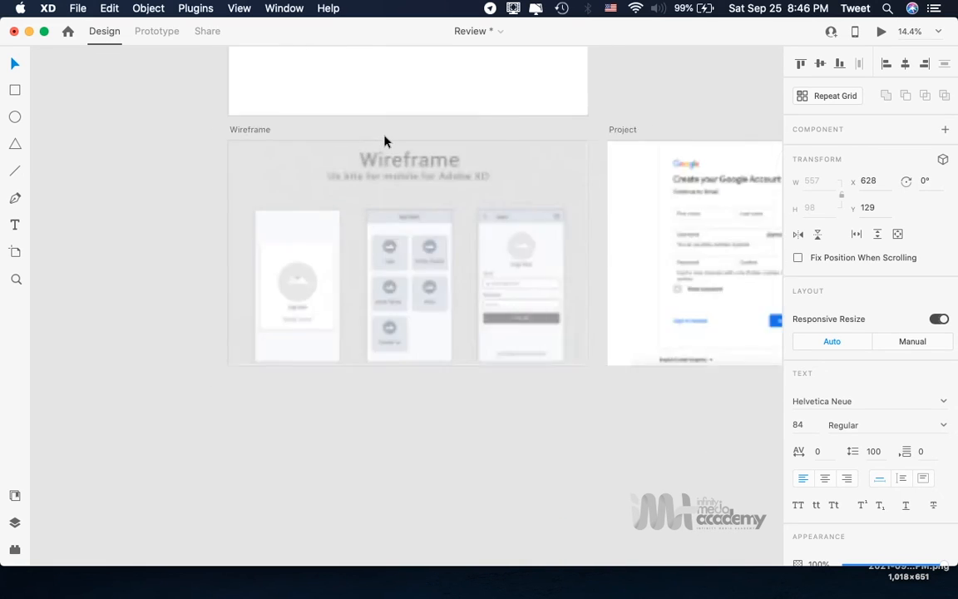
{"action": "scroll", "coordinate": [384, 142], "scroll_direction": "down", "scroll_amount": 3}
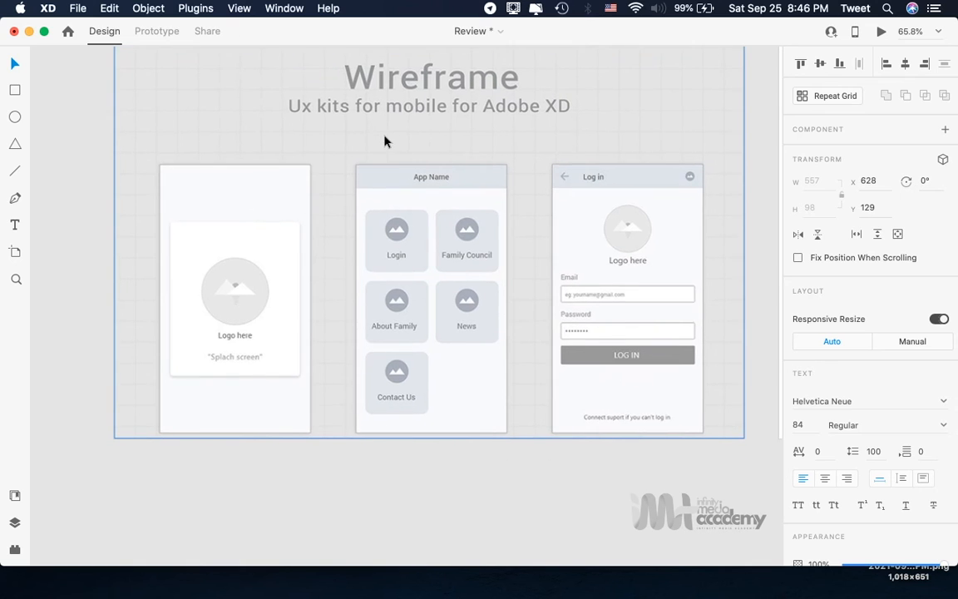
{"action": "scroll", "coordinate": [384, 141], "scroll_direction": "up", "scroll_amount": 2}
{"action": "scroll", "coordinate": [385, 142], "scroll_direction": "down", "scroll_amount": 2}
{"action": "scroll", "coordinate": [385, 141], "scroll_direction": "right", "scroll_amount": 1}
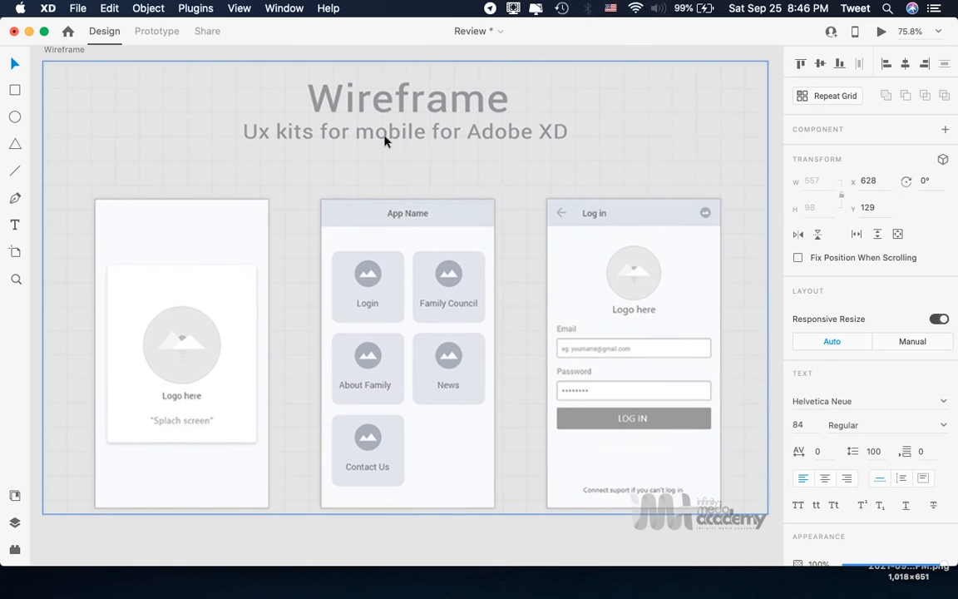
{"action": "left_click", "coordinate": [184, 57]}
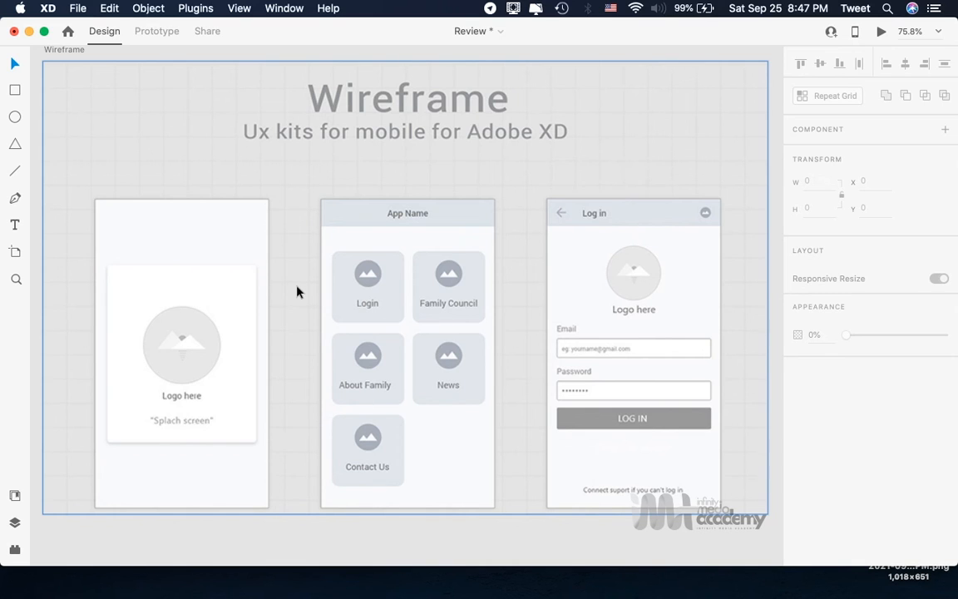
Examine the splash screen, App Name menu and Log in mockups on the Wireframe artboard
{"action": "scroll", "coordinate": [297, 287], "scroll_direction": "right", "scroll_amount": 3}
{"action": "scroll", "coordinate": [297, 287], "scroll_direction": "down", "scroll_amount": 1}
{"action": "scroll", "coordinate": [297, 287], "scroll_direction": "up", "scroll_amount": 3}
{"action": "scroll", "coordinate": [297, 287], "scroll_direction": "left", "scroll_amount": 3}
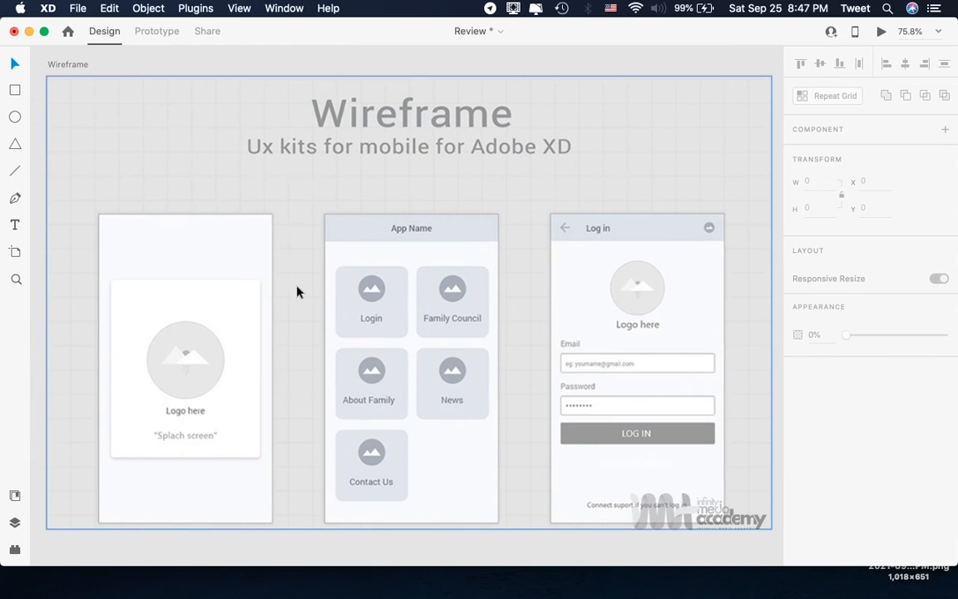
{"action": "scroll", "coordinate": [296, 291], "scroll_direction": "down", "scroll_amount": 2}
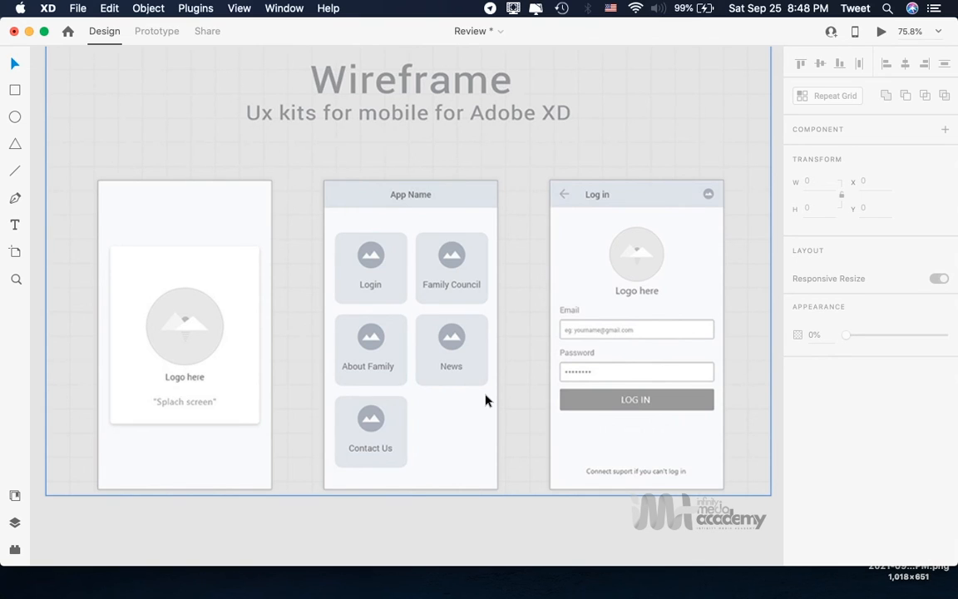
{"action": "scroll", "coordinate": [486, 401], "scroll_direction": "up", "scroll_amount": 2}
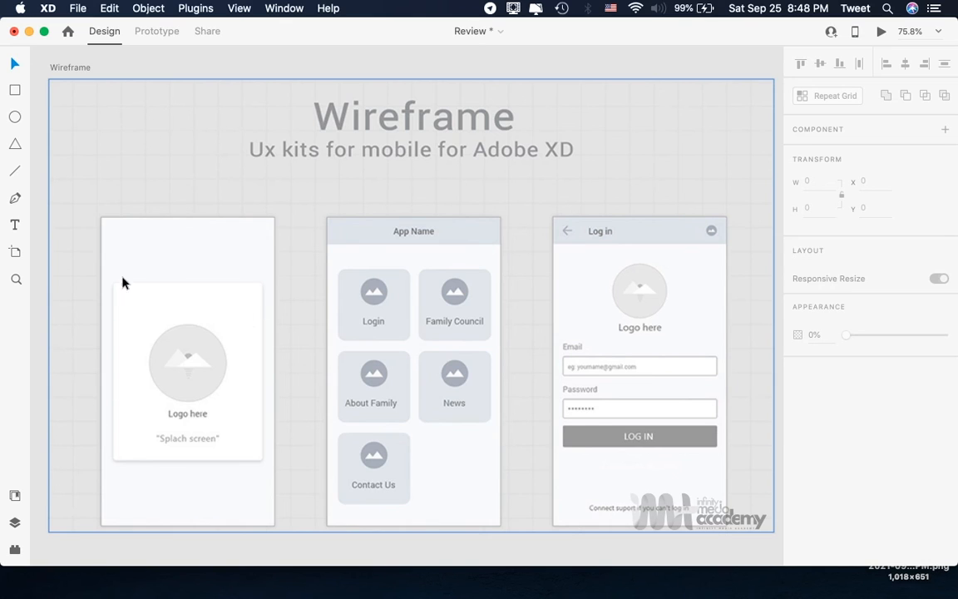
{"action": "left_click", "coordinate": [112, 54]}
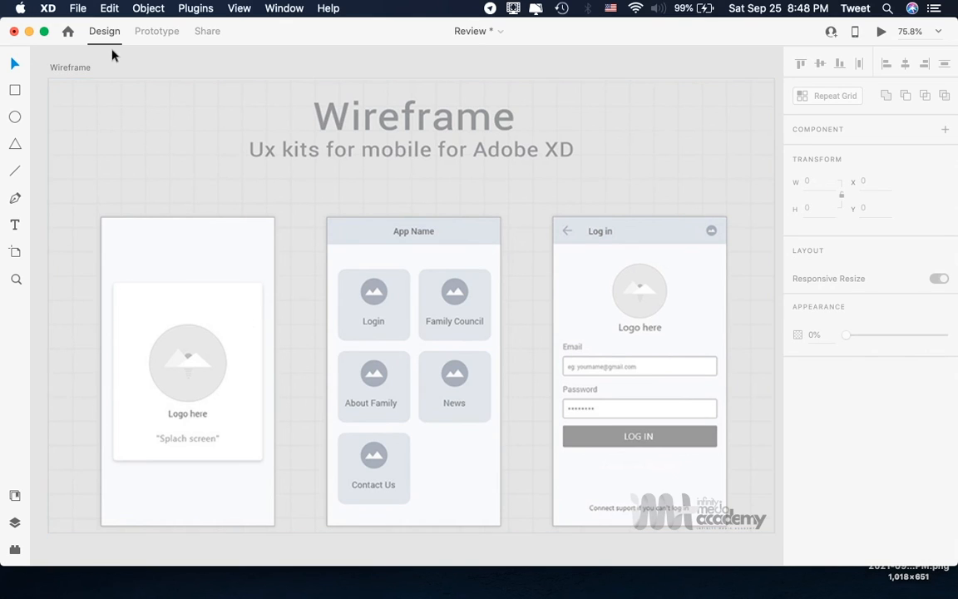
Revisit the list of available UI kits and switch to Safari with the Material Design resources page open
{"action": "left_click", "coordinate": [77, 8]}
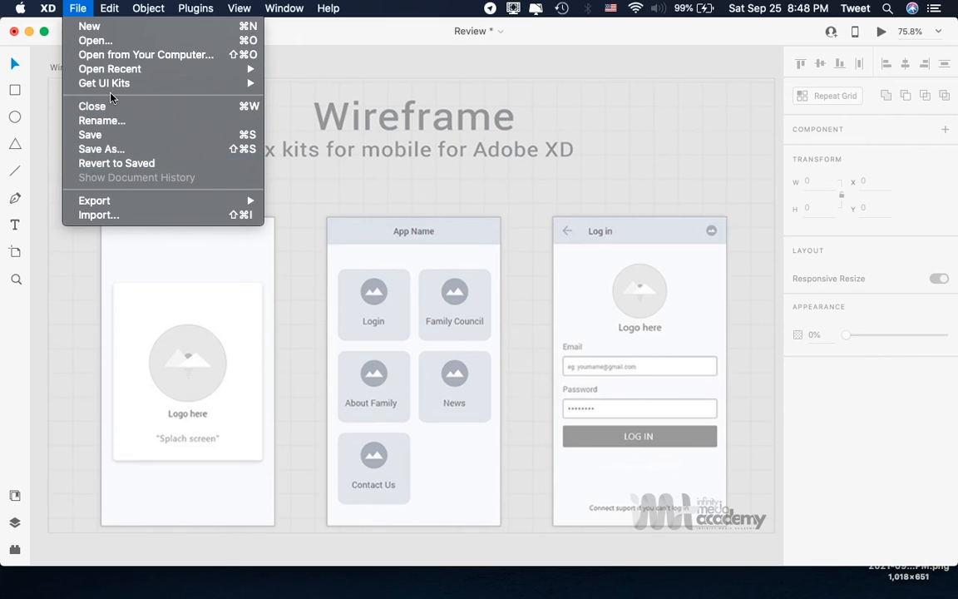
{"action": "mouse_move", "coordinate": [113, 86]}
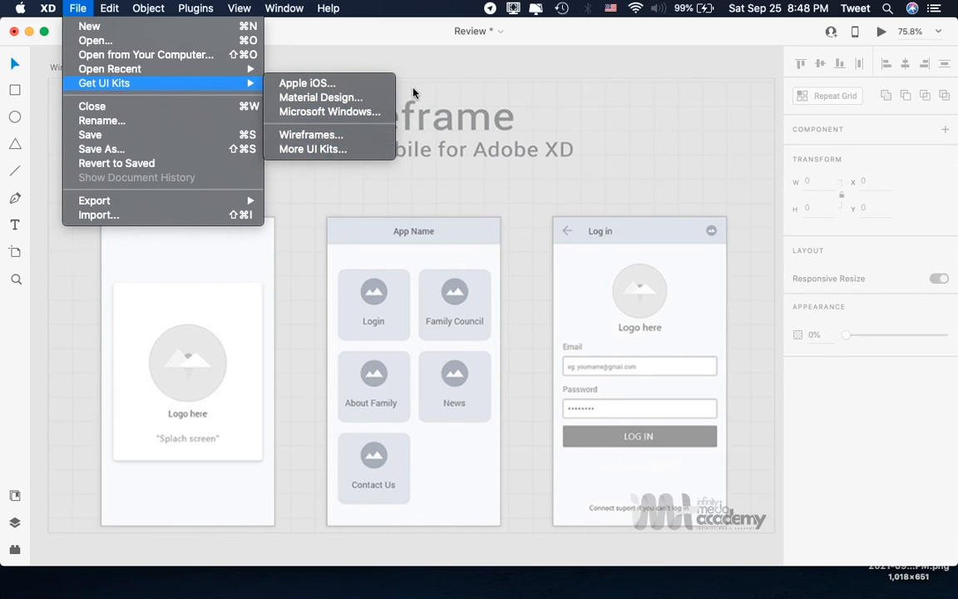
{"action": "left_click", "coordinate": [375, 68]}
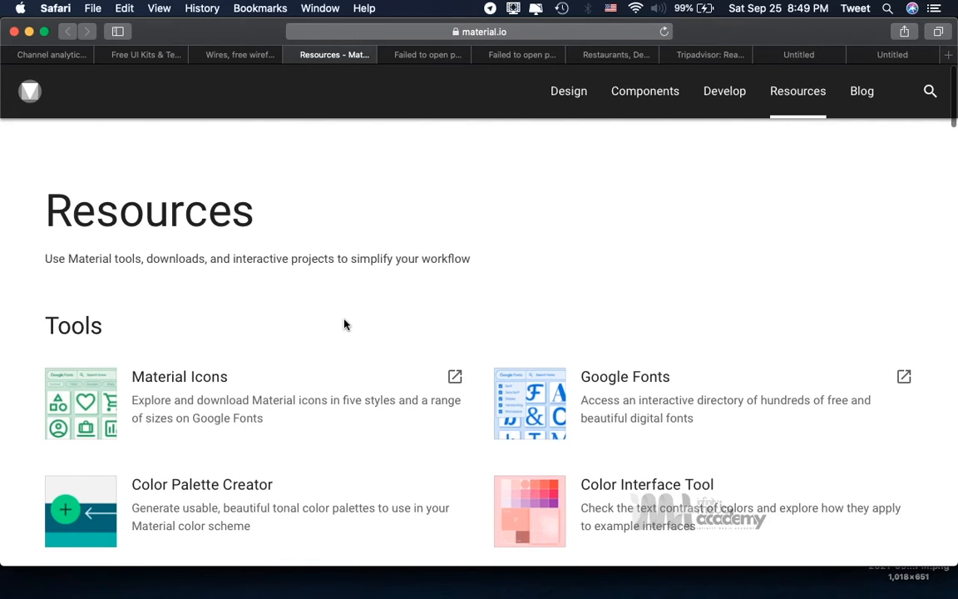
Examine the Tools section of the material.io Resources page, from Material Icons to the Shape Customization Tool
{"action": "scroll", "coordinate": [345, 325], "scroll_direction": "down", "scroll_amount": 1}
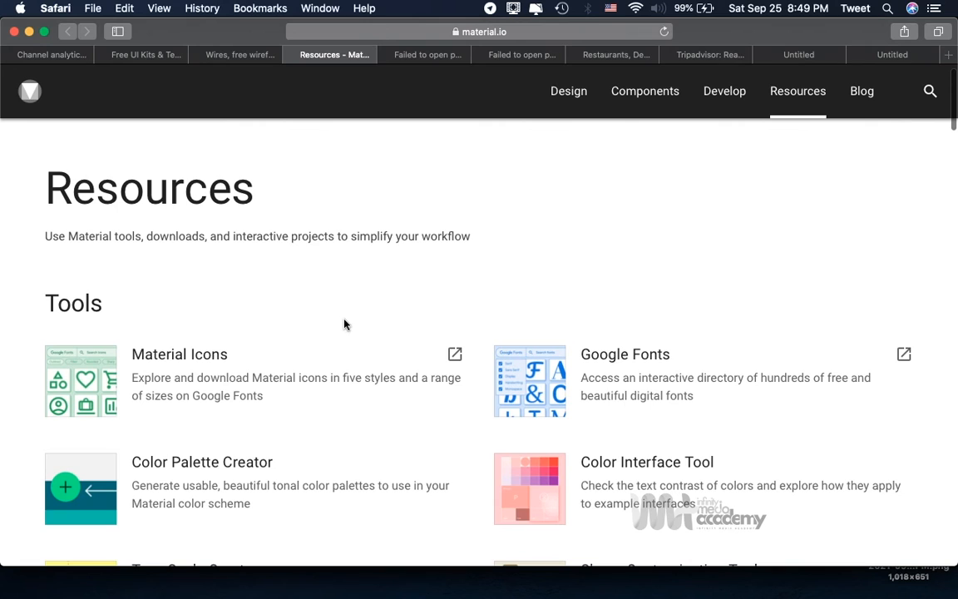
{"action": "scroll", "coordinate": [345, 324], "scroll_direction": "down", "scroll_amount": 1}
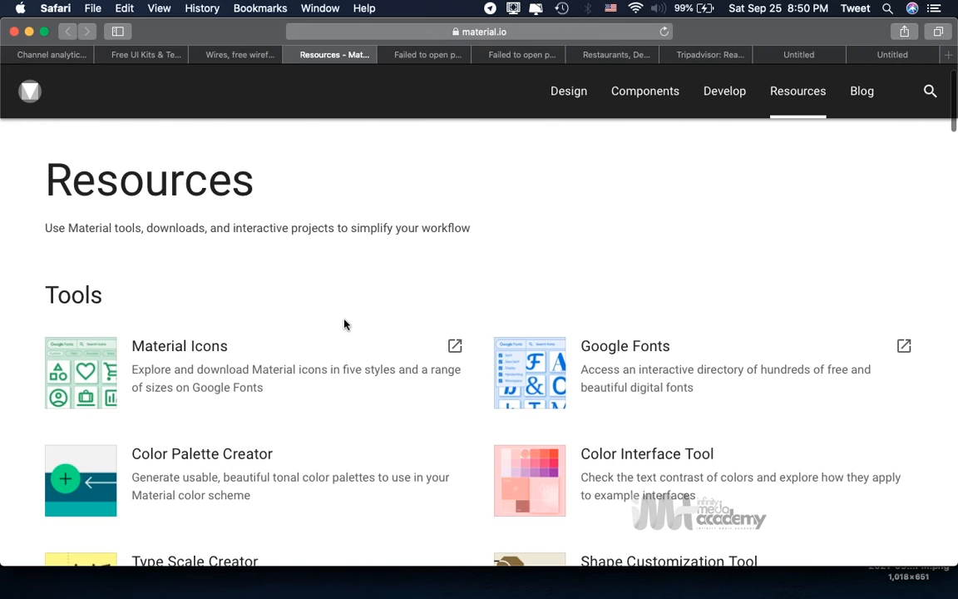
{"action": "scroll", "coordinate": [346, 325], "scroll_direction": "down", "scroll_amount": 1}
{"action": "scroll", "coordinate": [346, 325], "scroll_direction": "up", "scroll_amount": 3}
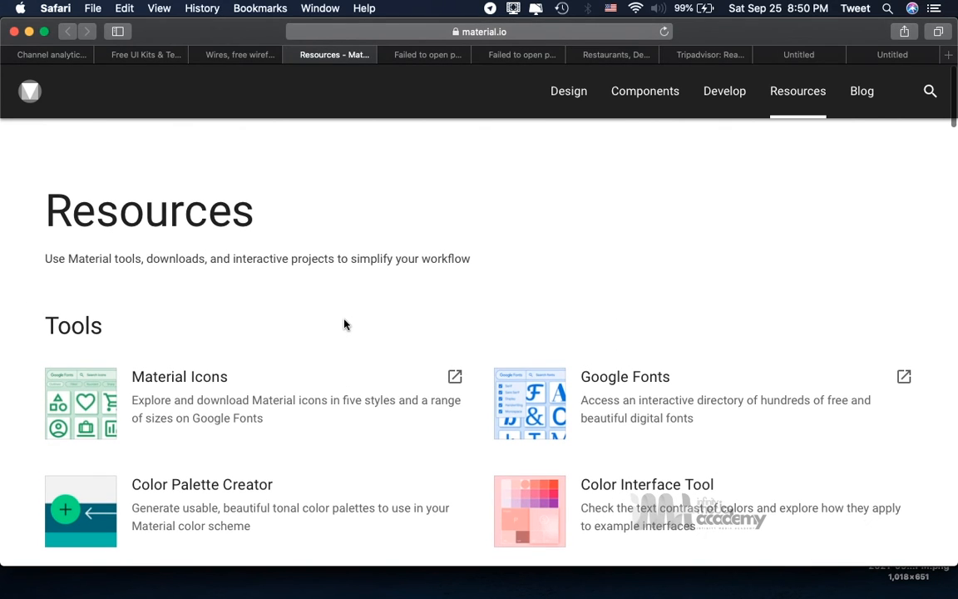
{"action": "scroll", "coordinate": [345, 325], "scroll_direction": "down", "scroll_amount": 3}
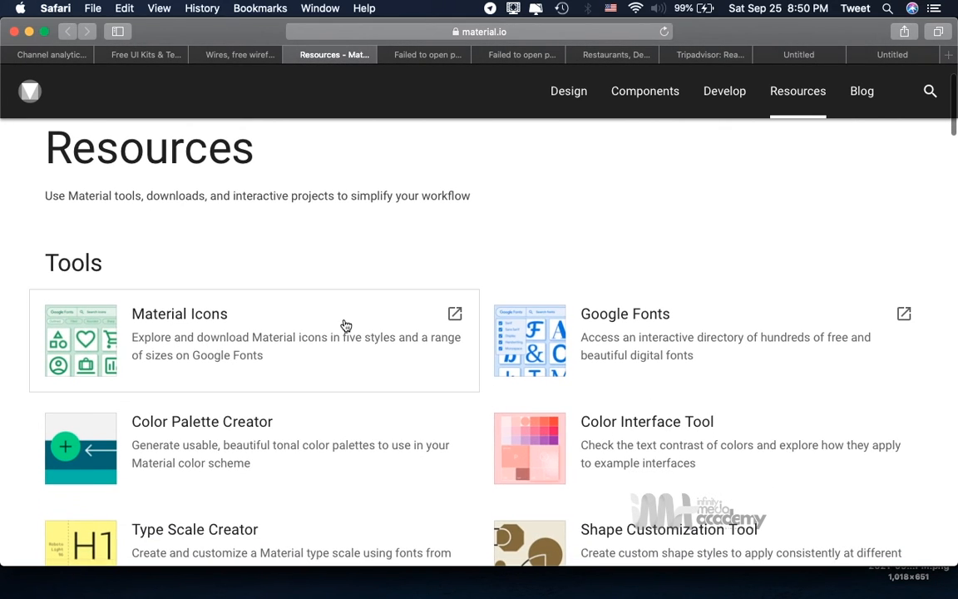
{"action": "scroll", "coordinate": [346, 325], "scroll_direction": "down", "scroll_amount": 3}
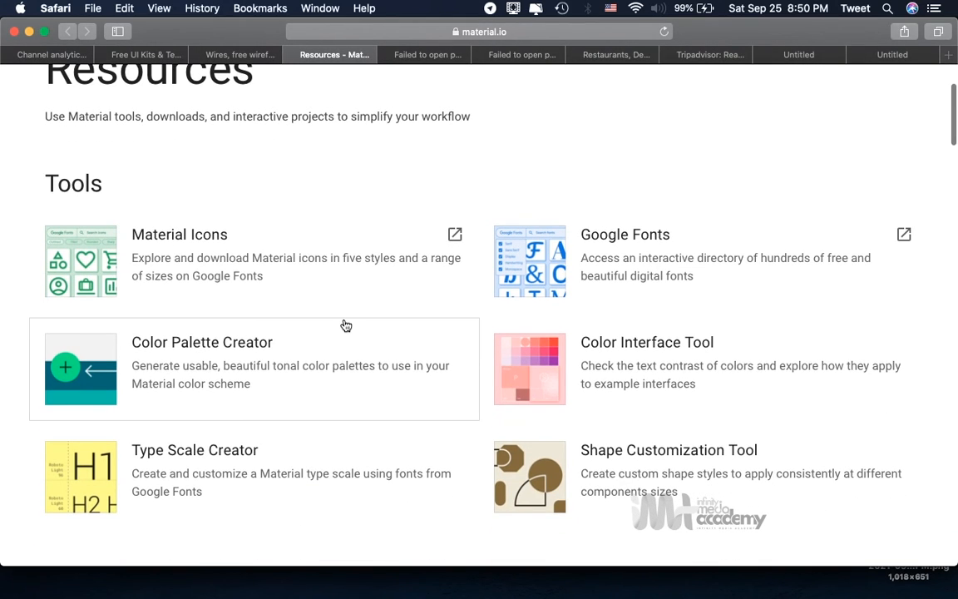
{"action": "scroll", "coordinate": [346, 325], "scroll_direction": "down", "scroll_amount": 1}
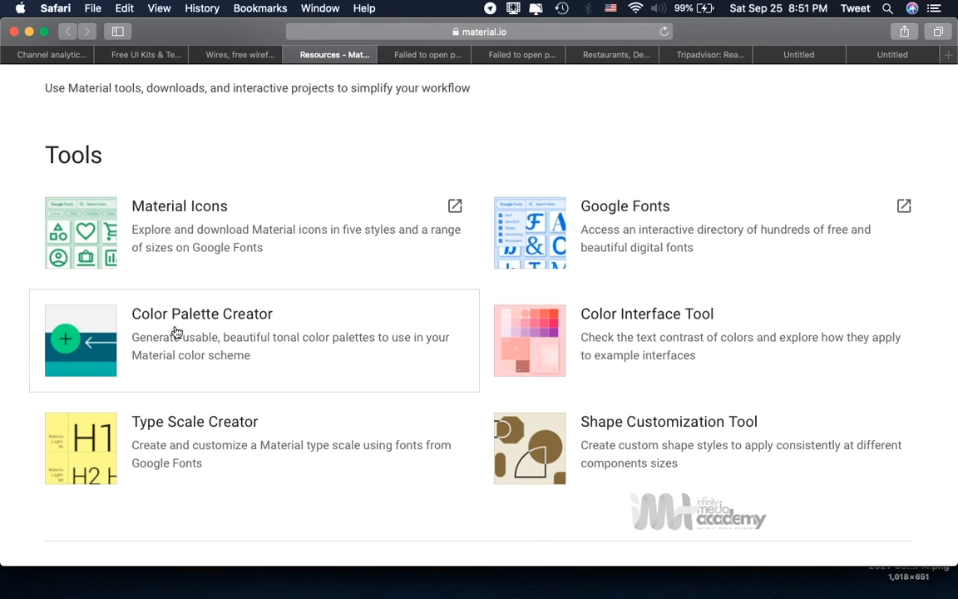
Switch to the Behance page for the Wires free wireframe kits and examine its mobile and web template previews
{"action": "key", "text": "ctrl+shift+Tab"}
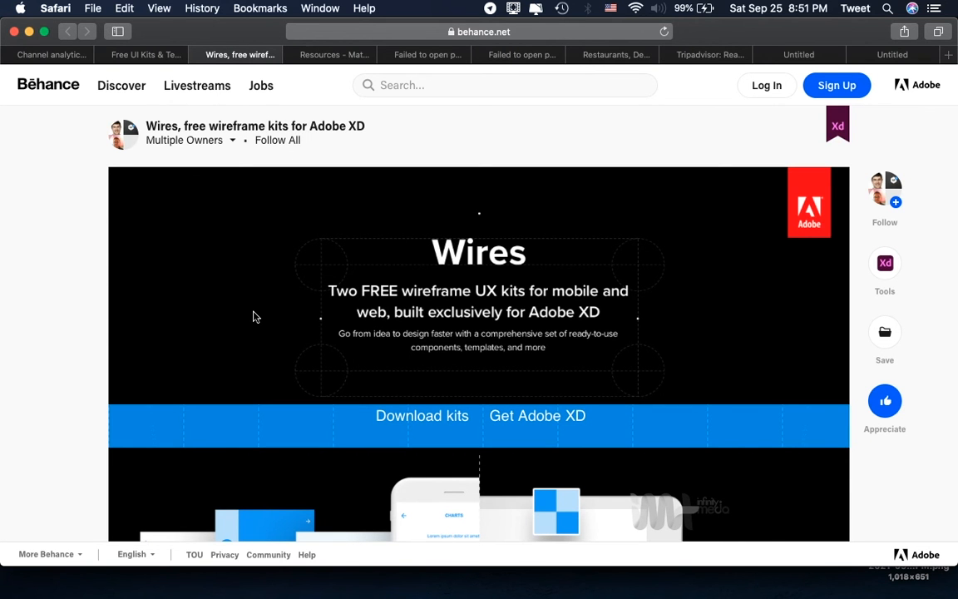
{"action": "scroll", "coordinate": [256, 316], "scroll_direction": "down", "scroll_amount": 2}
{"action": "scroll", "coordinate": [255, 316], "scroll_direction": "down", "scroll_amount": 10}
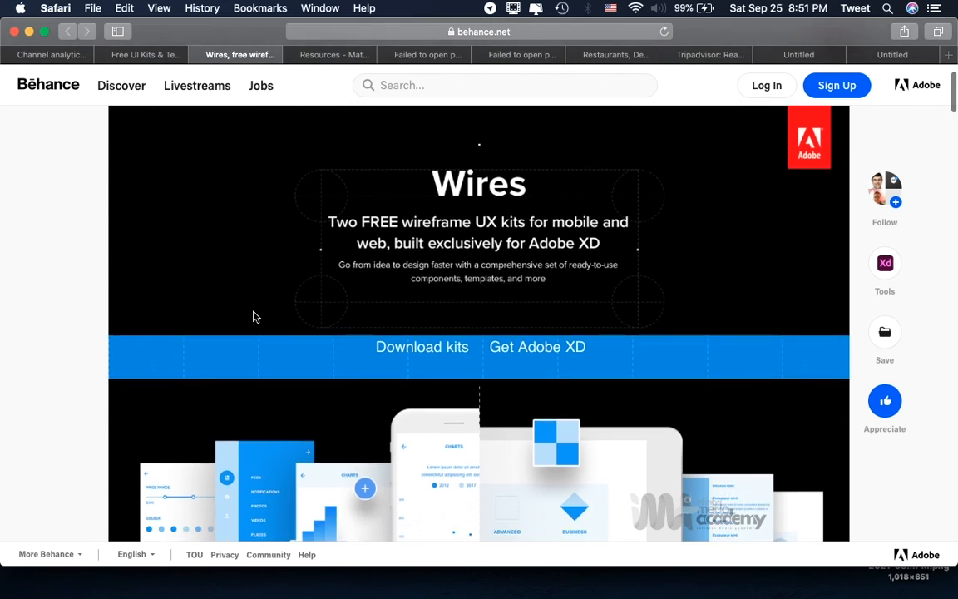
{"action": "scroll", "coordinate": [256, 316], "scroll_direction": "up", "scroll_amount": 10}
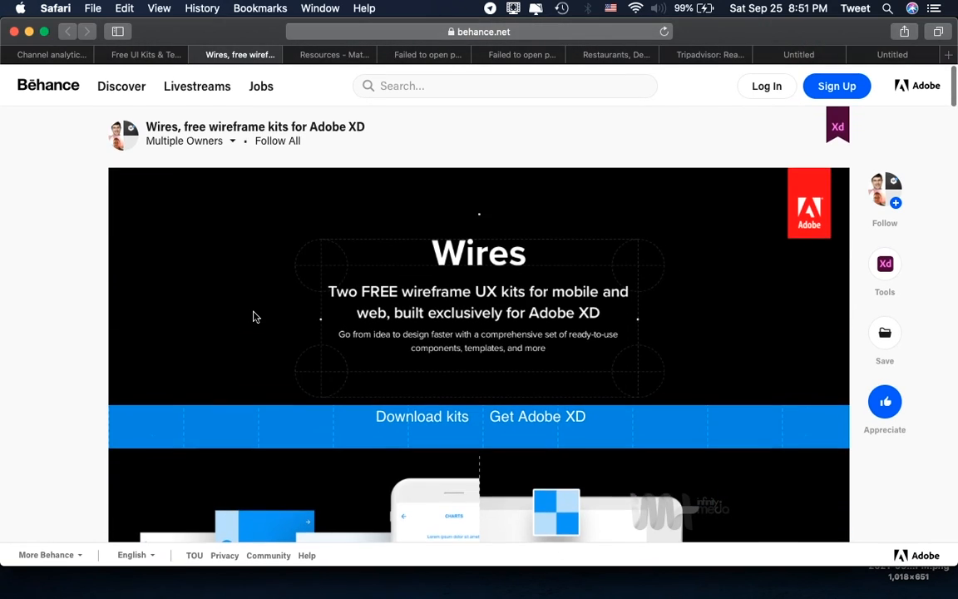
{"action": "scroll", "coordinate": [255, 316], "scroll_direction": "down", "scroll_amount": 3}
{"action": "scroll", "coordinate": [255, 316], "scroll_direction": "down", "scroll_amount": 2}
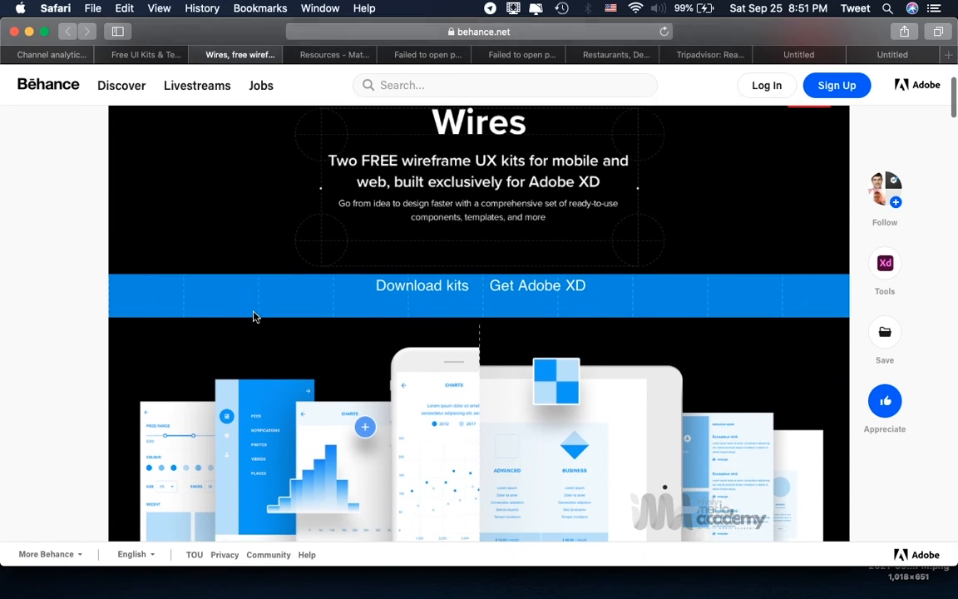
{"action": "scroll", "coordinate": [507, 254], "scroll_direction": "down", "scroll_amount": 3}
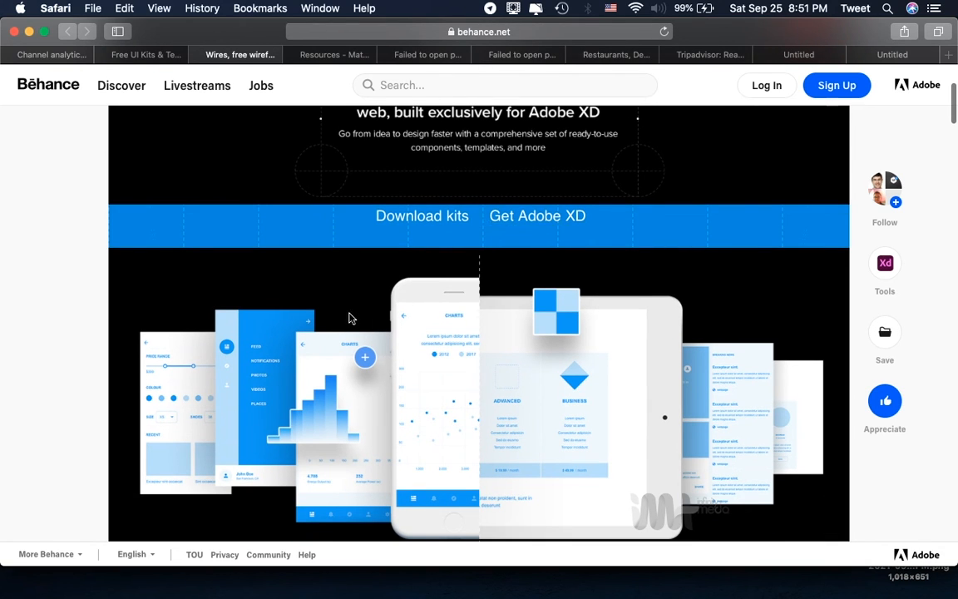
{"action": "scroll", "coordinate": [396, 364], "scroll_direction": "down", "scroll_amount": 7}
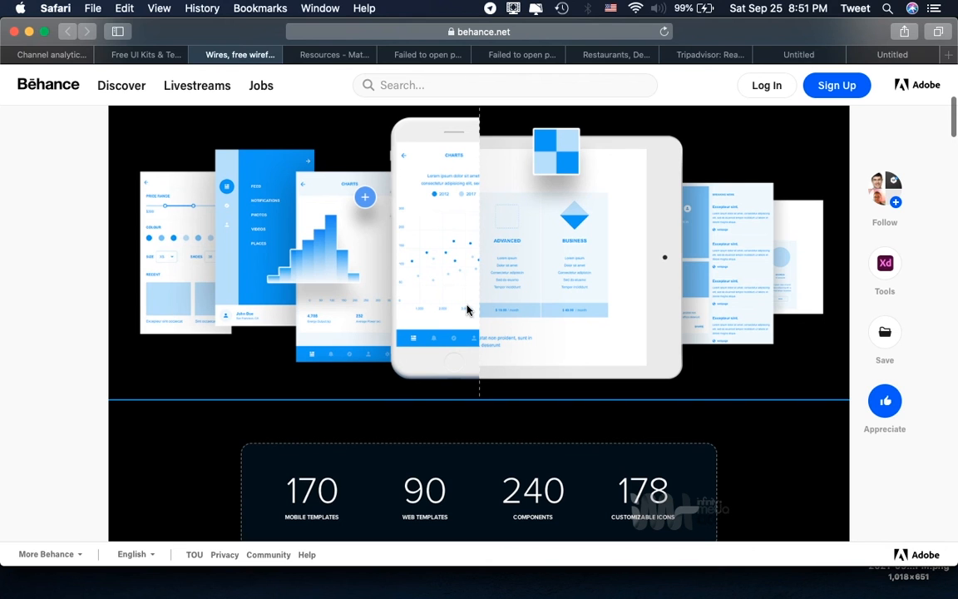
{"action": "scroll", "coordinate": [275, 453], "scroll_direction": "down", "scroll_amount": 10}
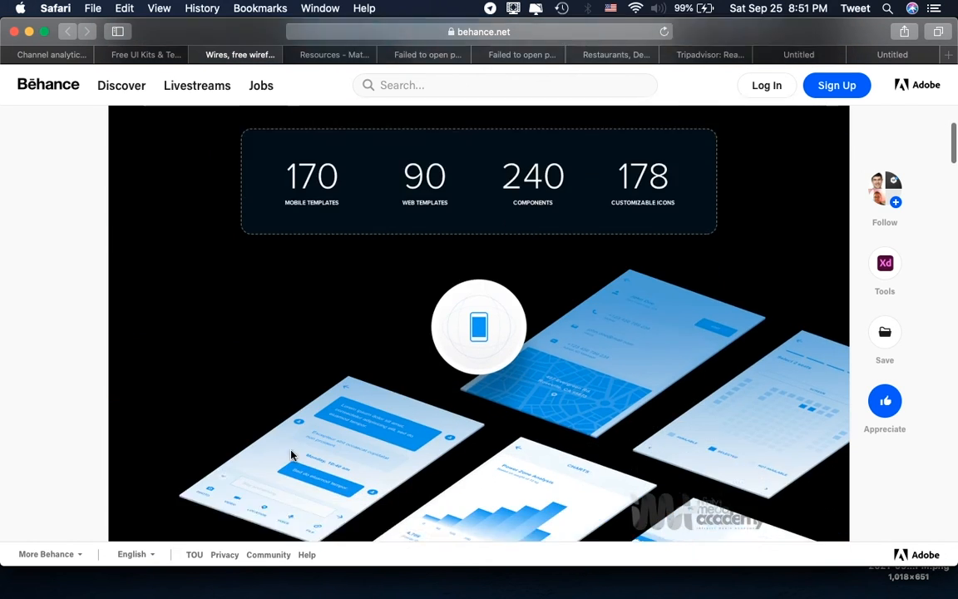
{"action": "scroll", "coordinate": [291, 454], "scroll_direction": "down", "scroll_amount": 5}
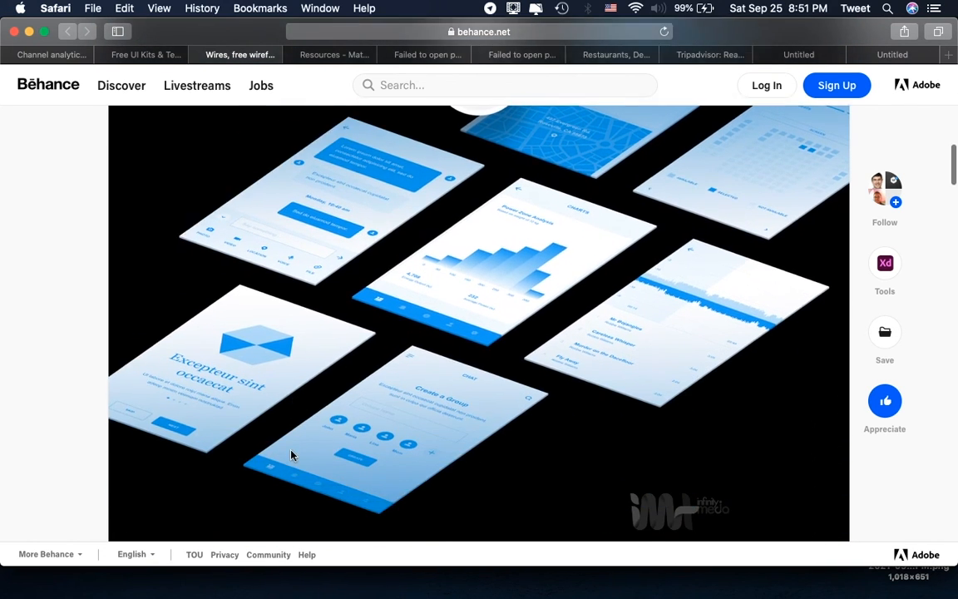
{"action": "scroll", "coordinate": [349, 408], "scroll_direction": "up", "scroll_amount": 4}
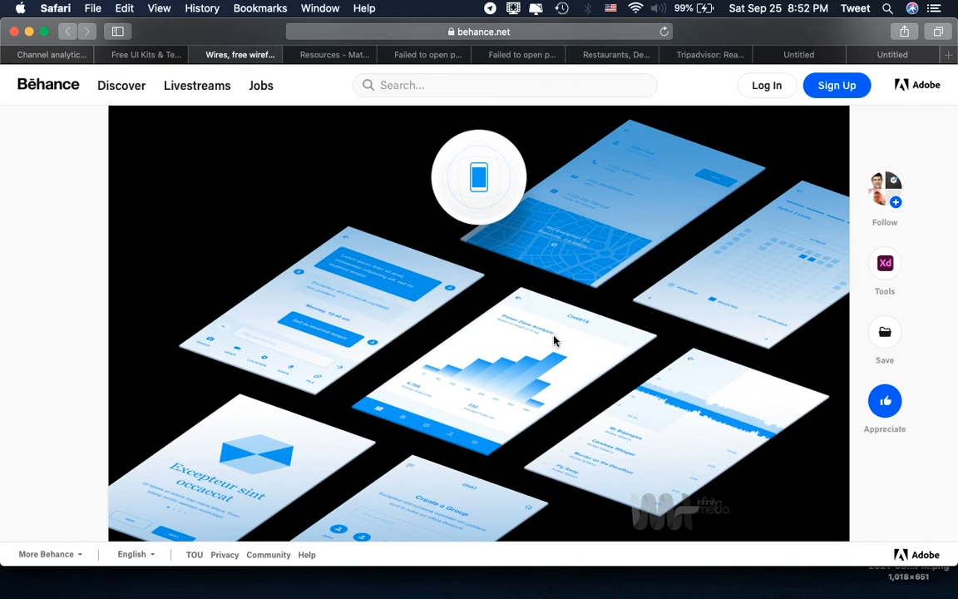
{"action": "scroll", "coordinate": [466, 400], "scroll_direction": "down", "scroll_amount": 10}
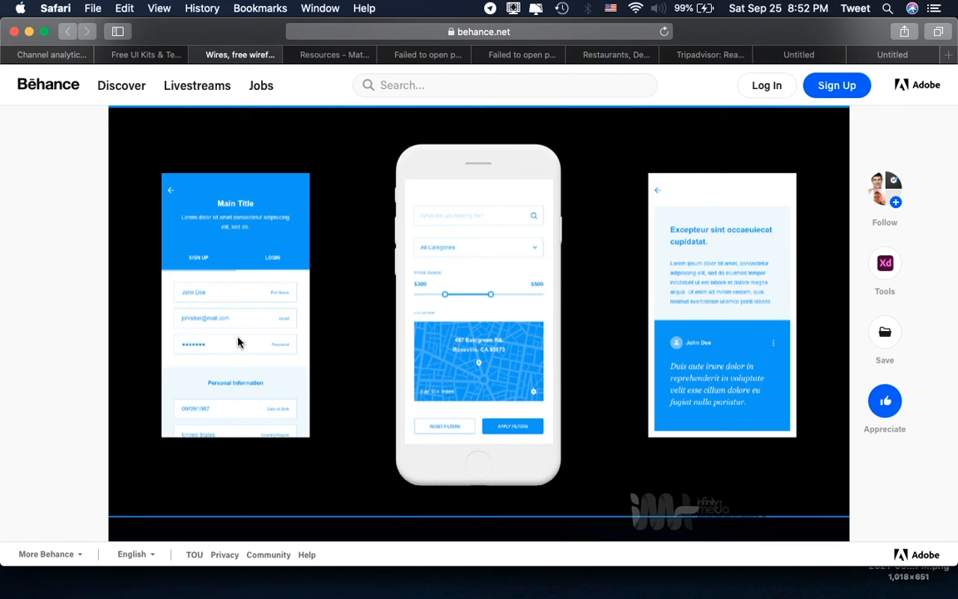
{"action": "scroll", "coordinate": [366, 364], "scroll_direction": "up", "scroll_amount": 1}
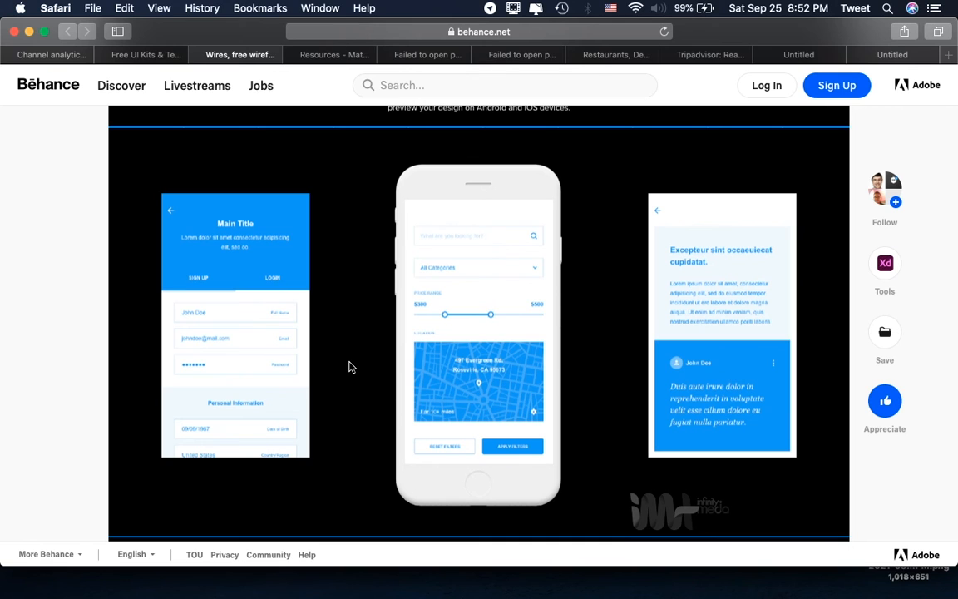
Compare the mobile template previews with the laptop web design preview on the Wires Behance page
{"action": "scroll", "coordinate": [349, 367], "scroll_direction": "down", "scroll_amount": 1}
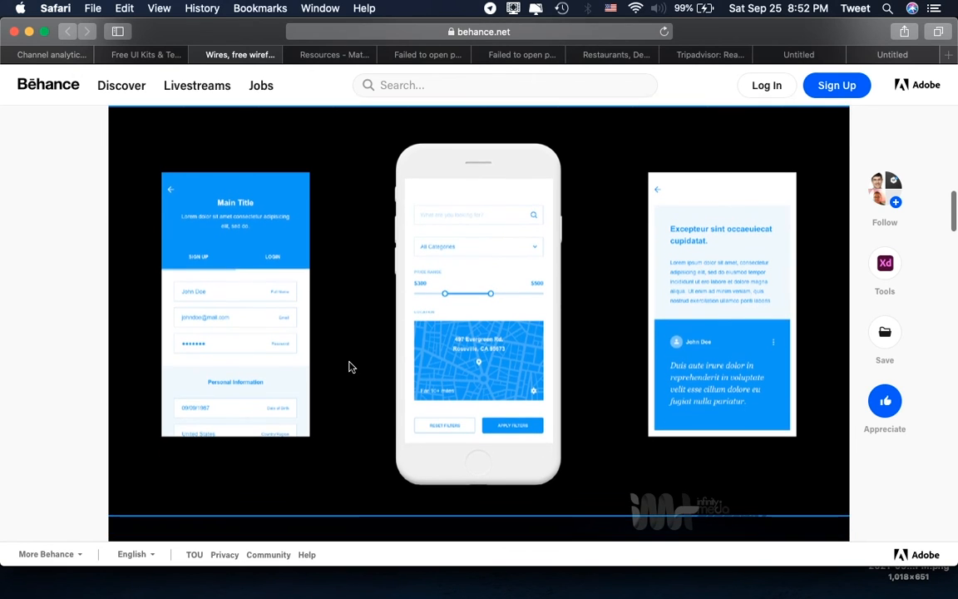
{"action": "scroll", "coordinate": [349, 367], "scroll_direction": "up", "scroll_amount": 1}
{"action": "scroll", "coordinate": [350, 367], "scroll_direction": "down", "scroll_amount": 1}
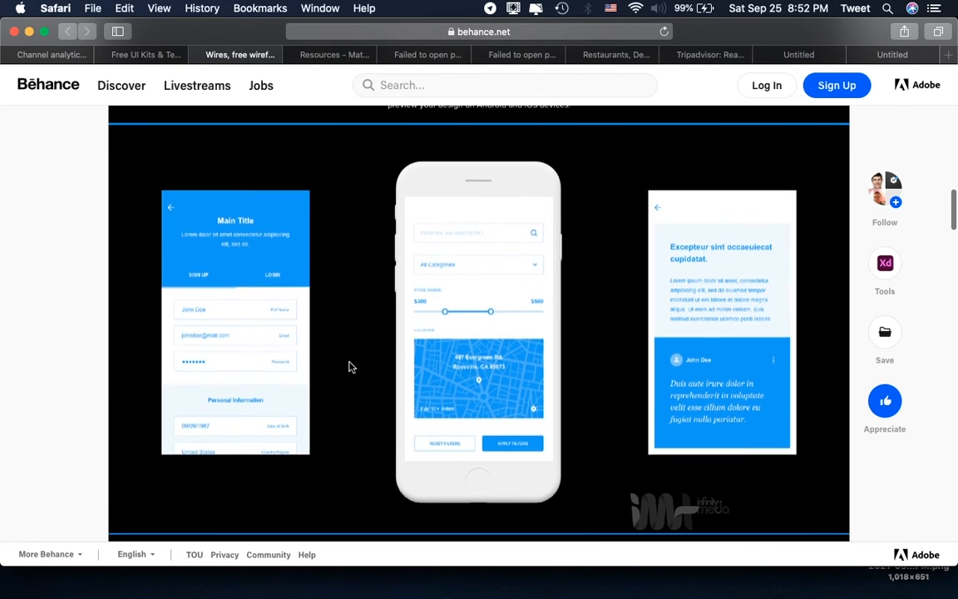
{"action": "scroll", "coordinate": [349, 367], "scroll_direction": "down", "scroll_amount": 10}
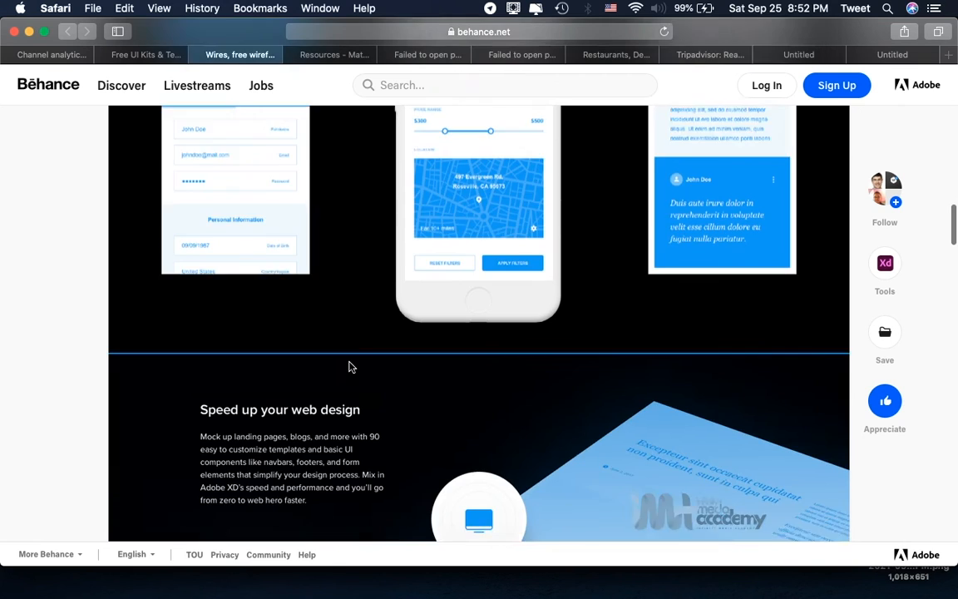
{"action": "scroll", "coordinate": [349, 367], "scroll_direction": "down", "scroll_amount": 15}
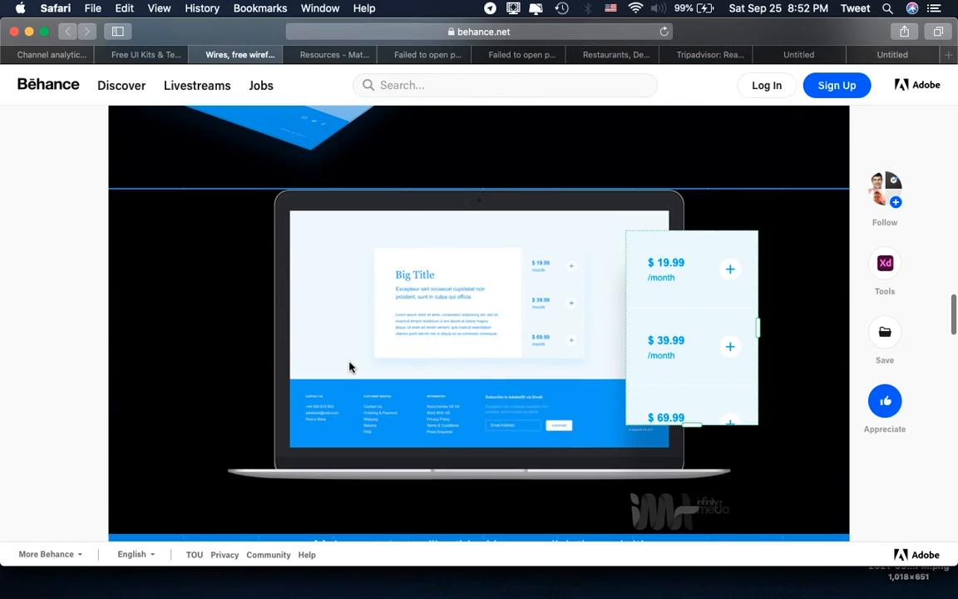
{"action": "scroll", "coordinate": [349, 367], "scroll_direction": "up", "scroll_amount": 6}
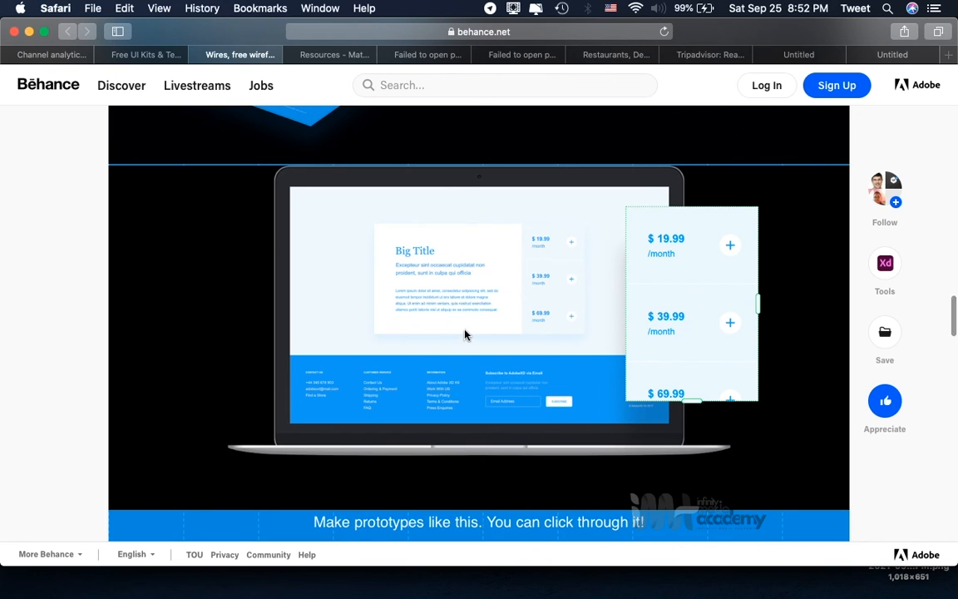
{"action": "scroll", "coordinate": [465, 334], "scroll_direction": "up", "scroll_amount": 8}
{"action": "scroll", "coordinate": [465, 331], "scroll_direction": "up", "scroll_amount": 5}
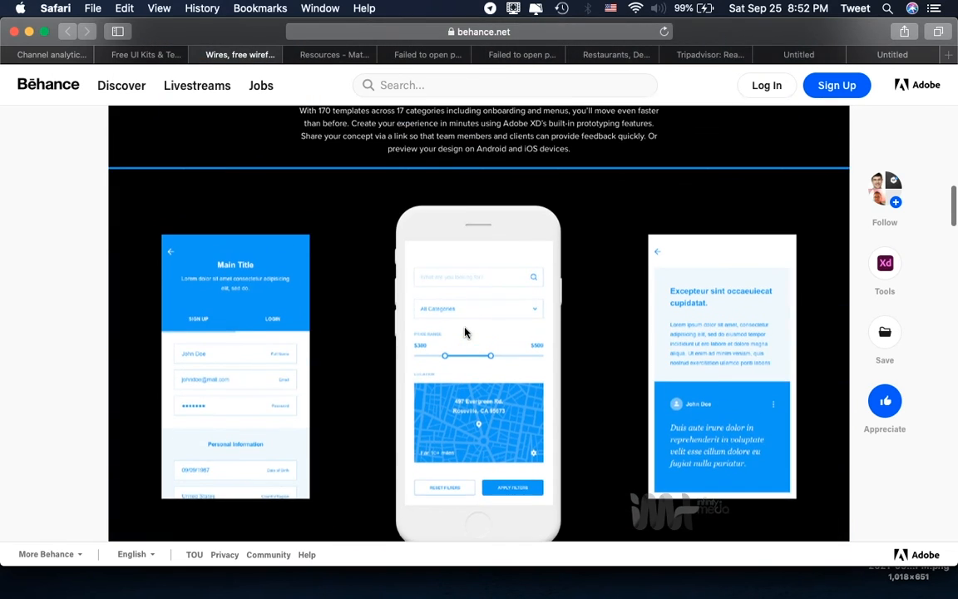
{"action": "scroll", "coordinate": [465, 331], "scroll_direction": "down", "scroll_amount": 14}
{"action": "scroll", "coordinate": [465, 332], "scroll_direction": "down", "scroll_amount": 3}
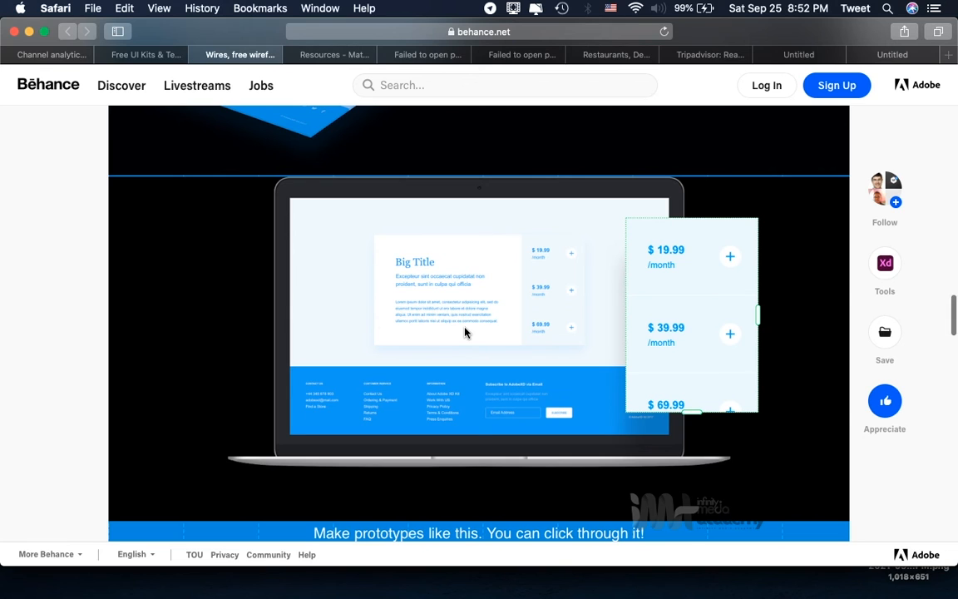
Examine the interactive prototype section and the Try It Now artwork further down the Wires page
{"action": "scroll", "coordinate": [465, 333], "scroll_direction": "down", "scroll_amount": 2}
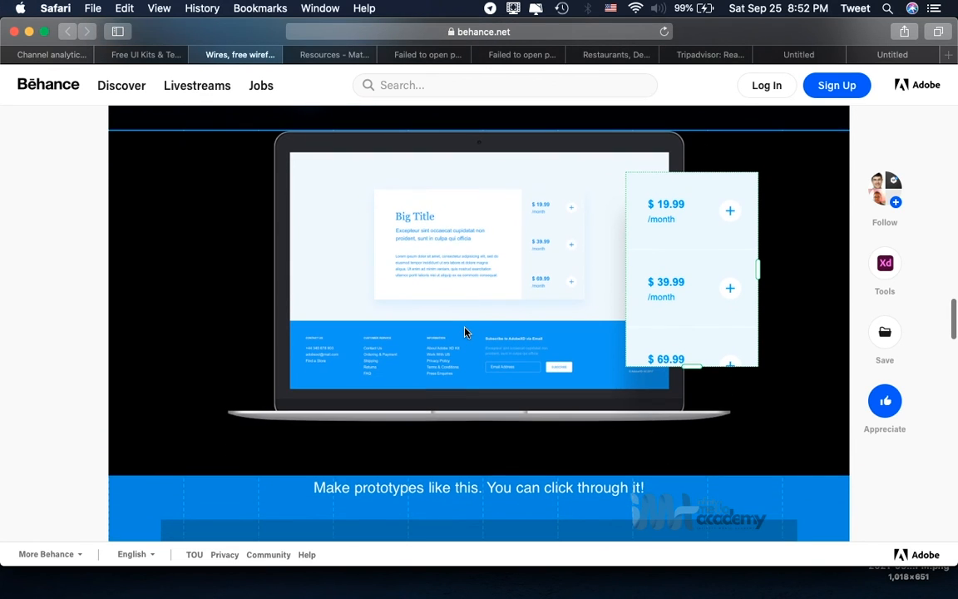
{"action": "scroll", "coordinate": [465, 333], "scroll_direction": "down", "scroll_amount": 1}
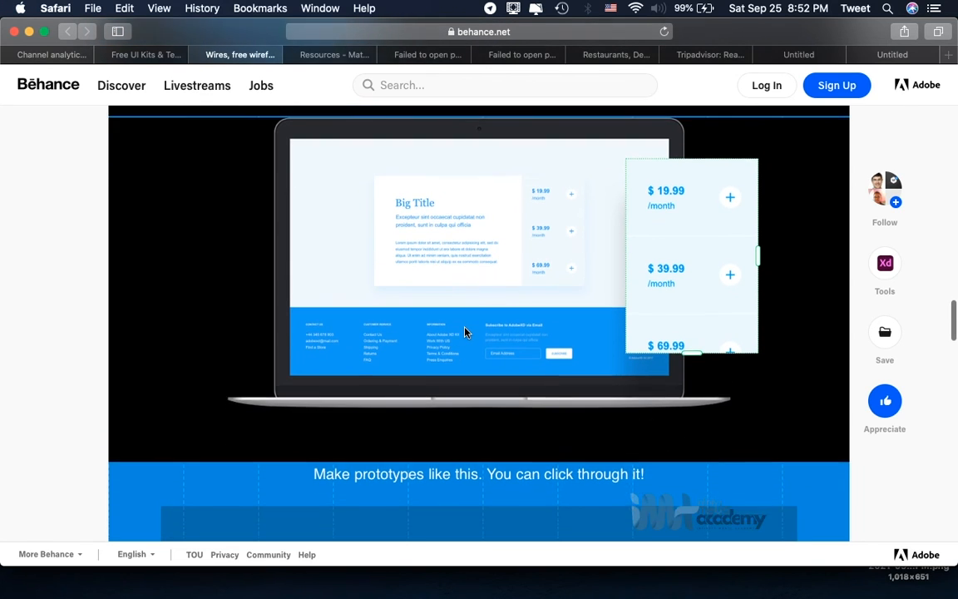
{"action": "scroll", "coordinate": [465, 333], "scroll_direction": "down", "scroll_amount": 5}
{"action": "scroll", "coordinate": [465, 333], "scroll_direction": "down", "scroll_amount": 14}
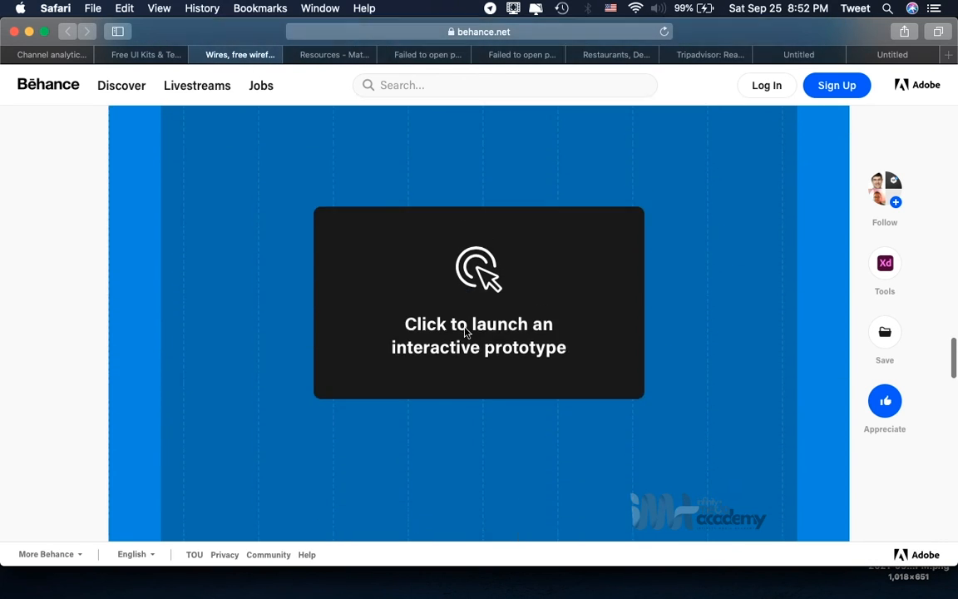
{"action": "scroll", "coordinate": [465, 333], "scroll_direction": "down", "scroll_amount": 3}
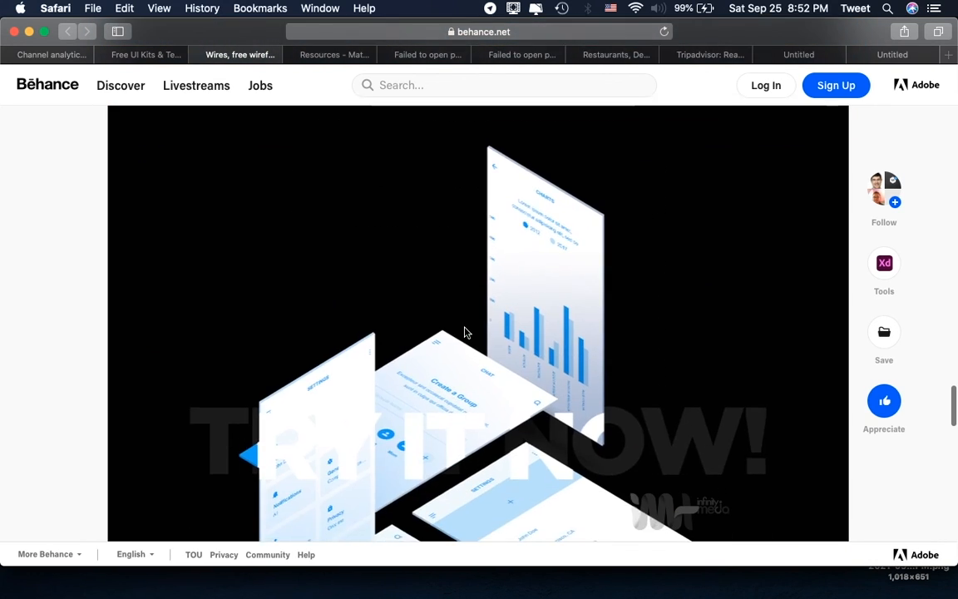
{"action": "scroll", "coordinate": [465, 332], "scroll_direction": "up", "scroll_amount": 12}
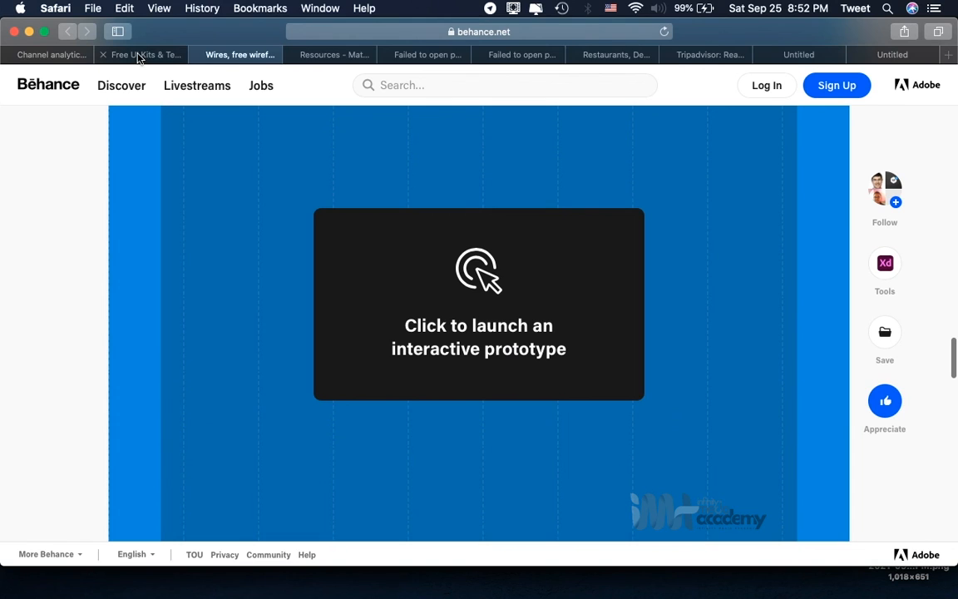
Switch to Adobe's Free UI Kits page and examine the Apple Design platform kit for XD
{"action": "left_click", "coordinate": [146, 57]}
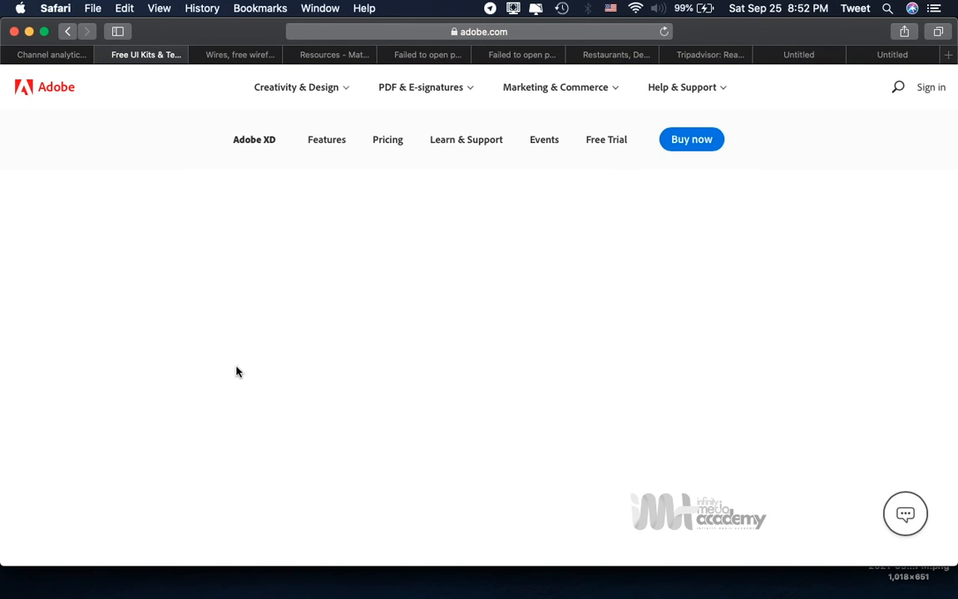
{"action": "scroll", "coordinate": [237, 372], "scroll_direction": "down", "scroll_amount": 5}
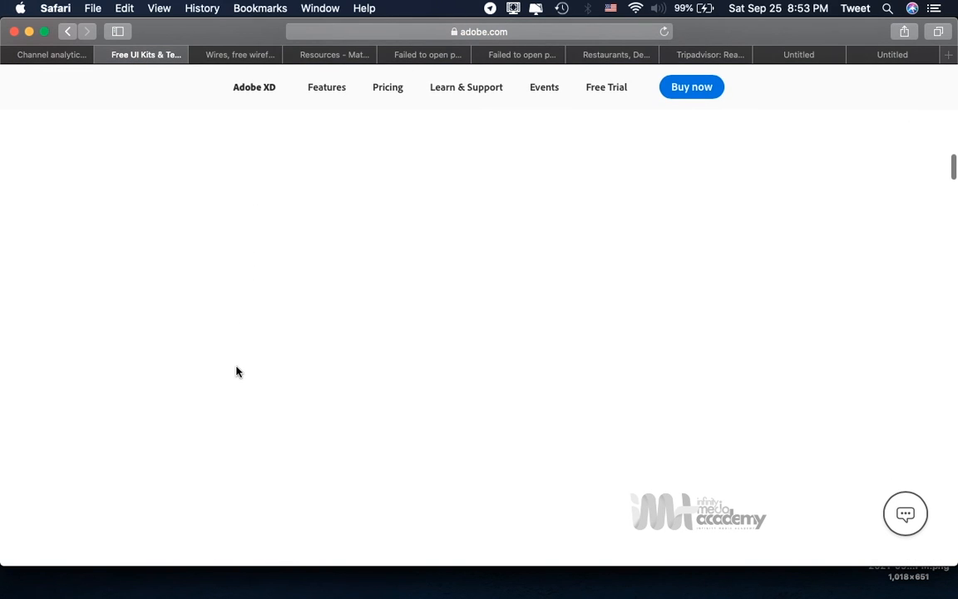
{"action": "scroll", "coordinate": [236, 372], "scroll_direction": "down", "scroll_amount": 2}
{"action": "scroll", "coordinate": [236, 372], "scroll_direction": "up", "scroll_amount": 2}
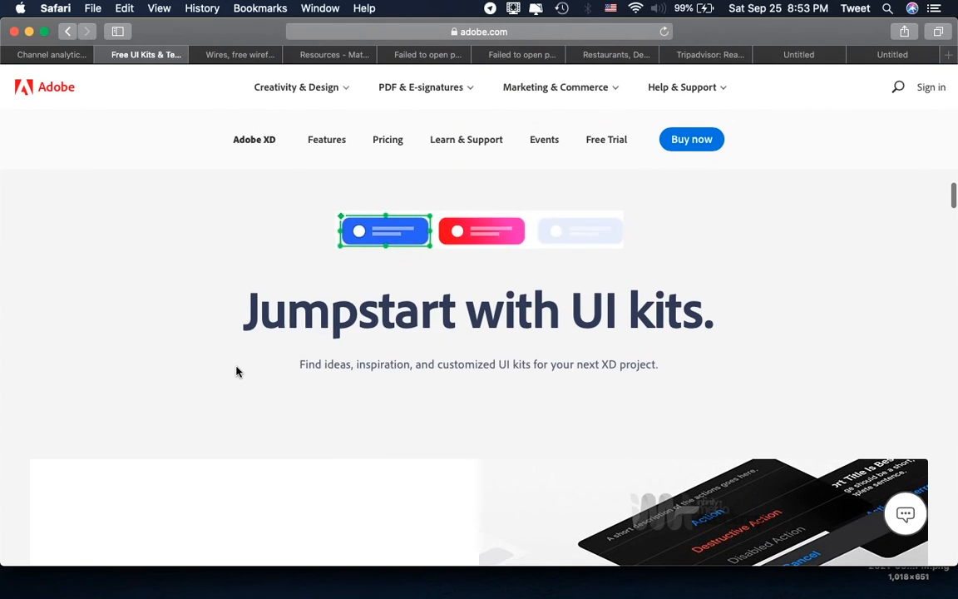
{"action": "scroll", "coordinate": [236, 372], "scroll_direction": "down", "scroll_amount": 6}
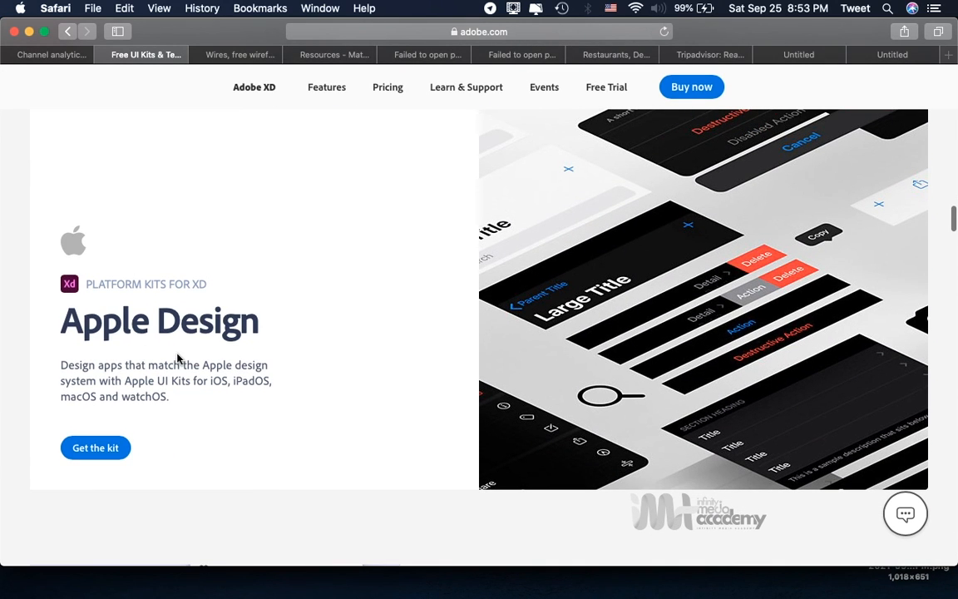
{"action": "scroll", "coordinate": [616, 349], "scroll_direction": "up", "scroll_amount": 3}
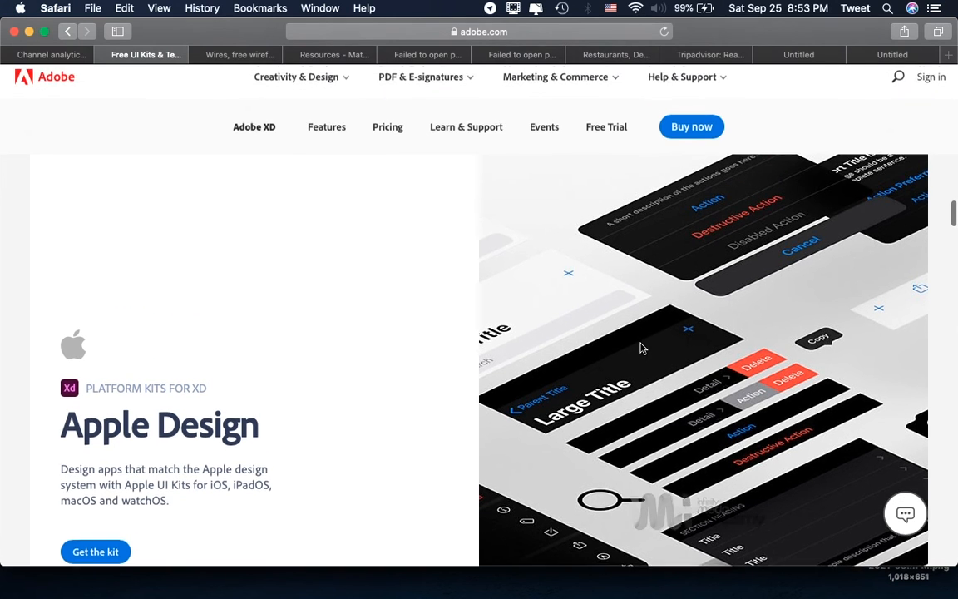
{"action": "scroll", "coordinate": [640, 347], "scroll_direction": "down", "scroll_amount": 2}
{"action": "scroll", "coordinate": [641, 348], "scroll_direction": "down", "scroll_amount": 2}
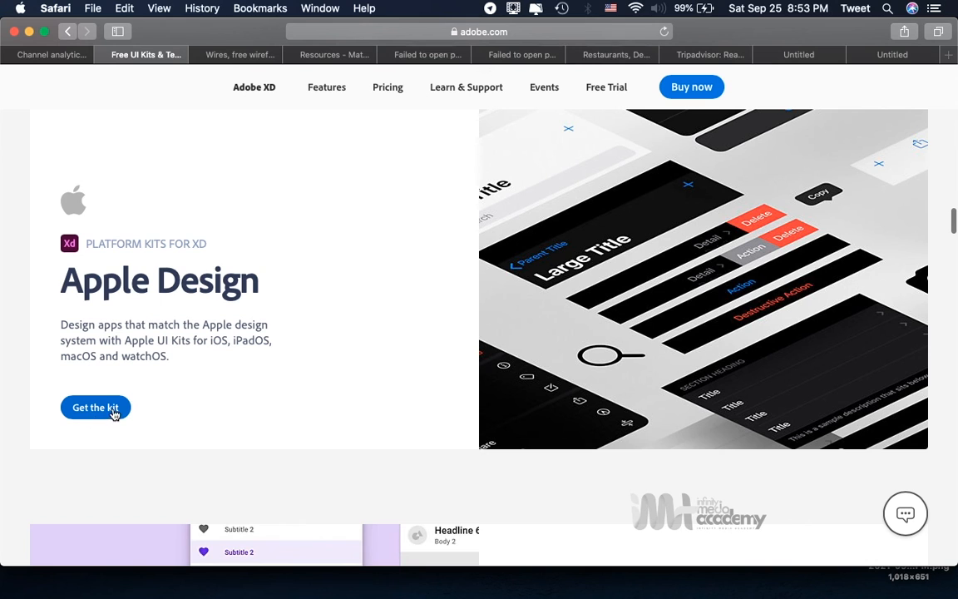
{"action": "scroll", "coordinate": [697, 329], "scroll_direction": "up", "scroll_amount": 5}
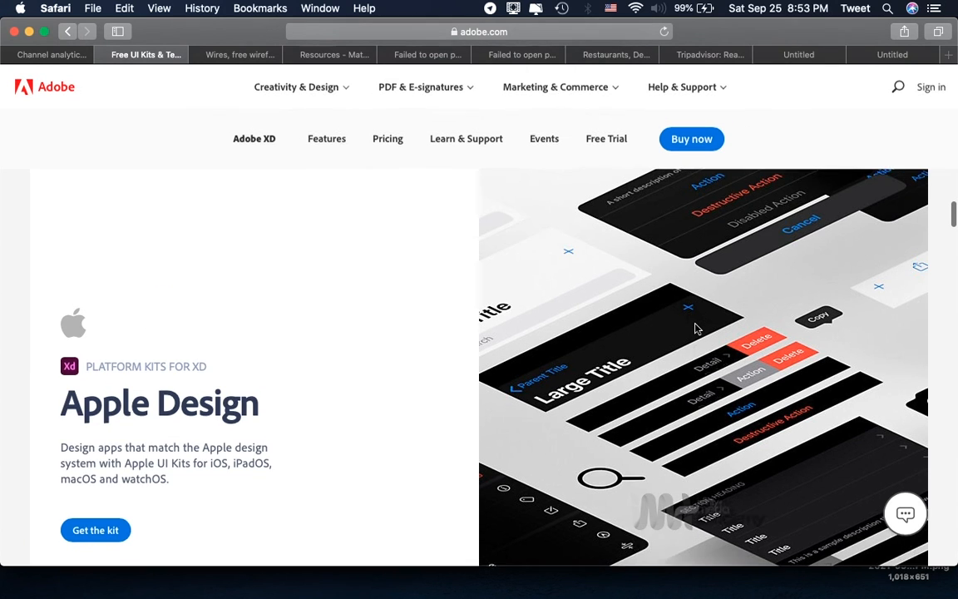
{"action": "scroll", "coordinate": [696, 328], "scroll_direction": "down", "scroll_amount": 4}
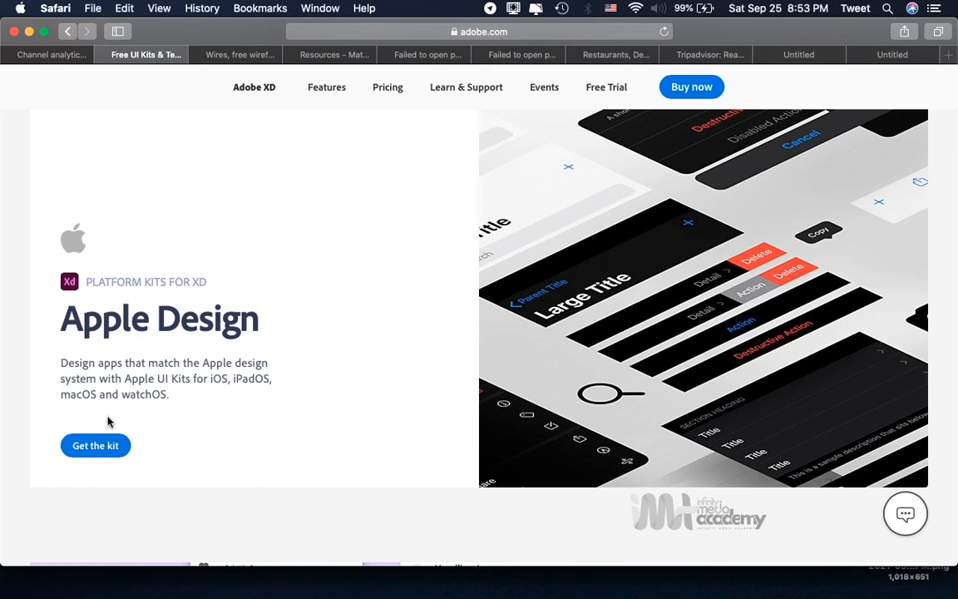
Examine the Google Material Design platform kit and its component preview image
{"action": "scroll", "coordinate": [266, 404], "scroll_direction": "down", "scroll_amount": 10}
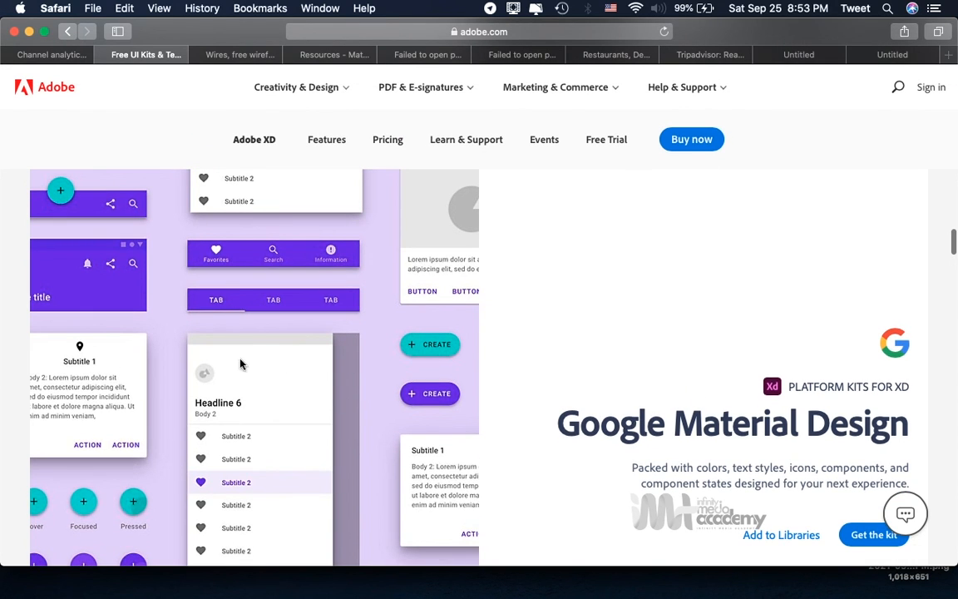
{"action": "scroll", "coordinate": [162, 384], "scroll_direction": "down", "scroll_amount": 2}
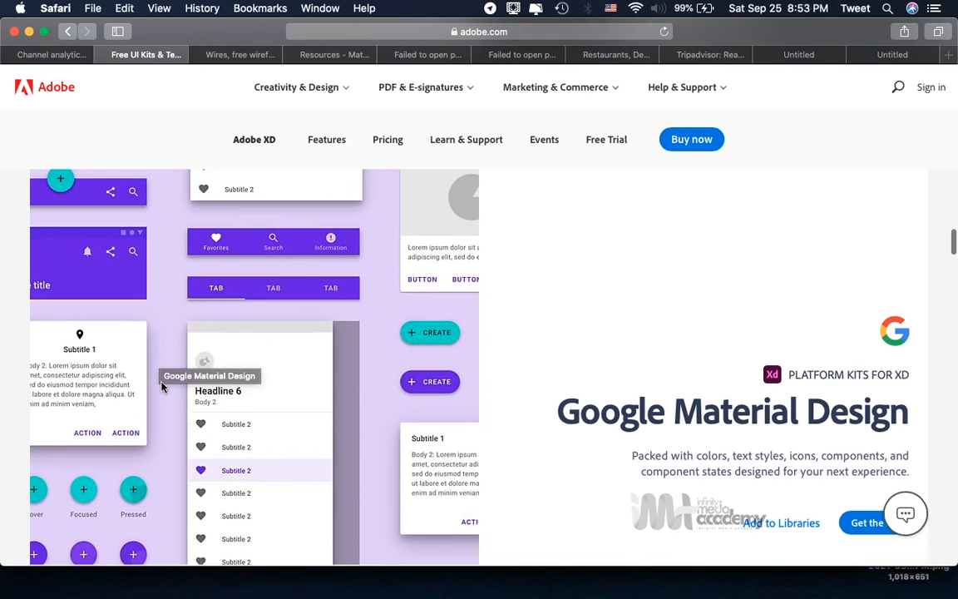
{"action": "scroll", "coordinate": [162, 385], "scroll_direction": "up", "scroll_amount": 3}
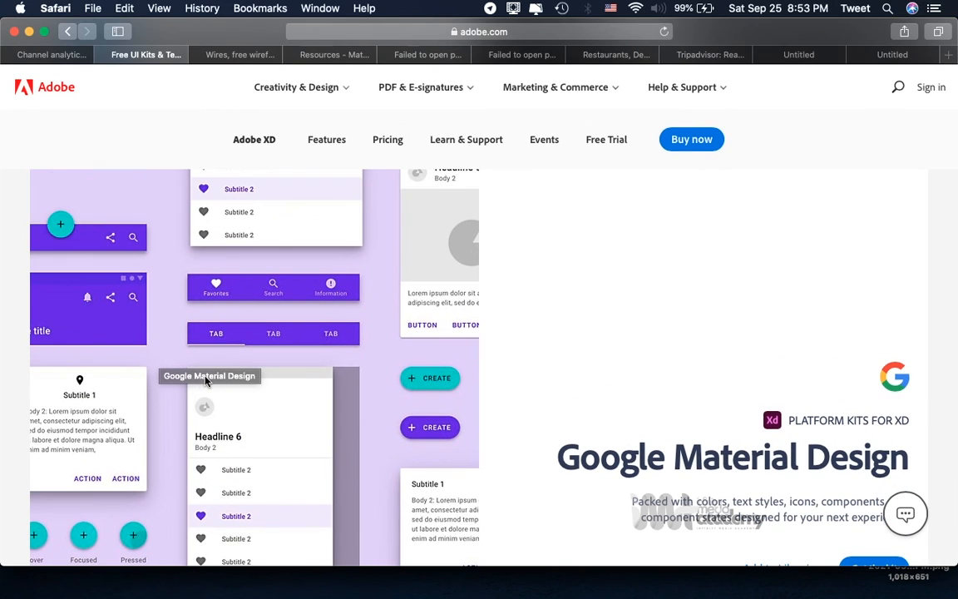
{"action": "scroll", "coordinate": [207, 380], "scroll_direction": "down", "scroll_amount": 3}
{"action": "scroll", "coordinate": [297, 336], "scroll_direction": "up", "scroll_amount": 1}
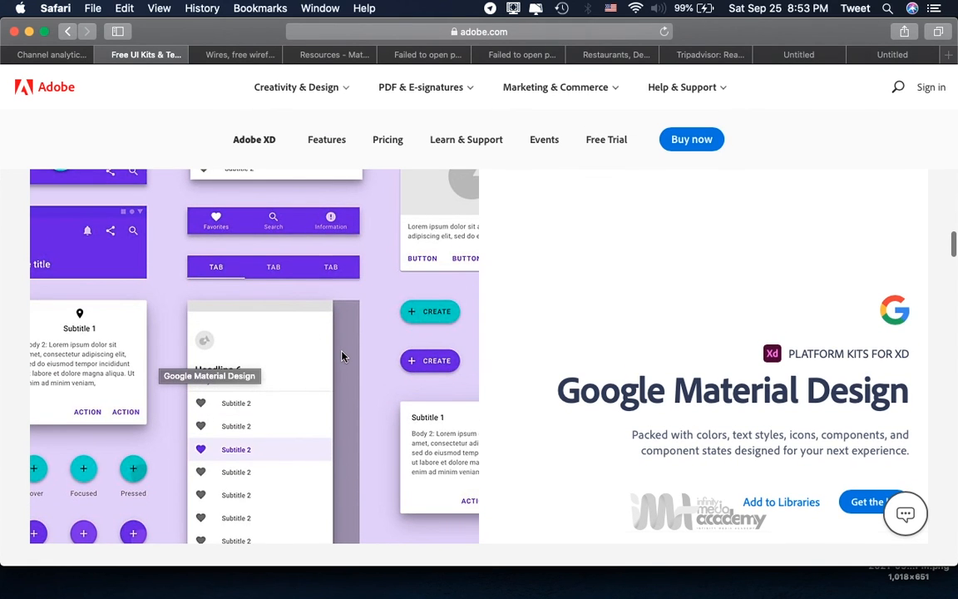
Look through the AEM Components, IBM Design, Amazon Alexa, Bootstrap and SAP Fiori platform kits
{"action": "scroll", "coordinate": [343, 355], "scroll_direction": "down", "scroll_amount": 8}
{"action": "scroll", "coordinate": [342, 356], "scroll_direction": "down", "scroll_amount": 10}
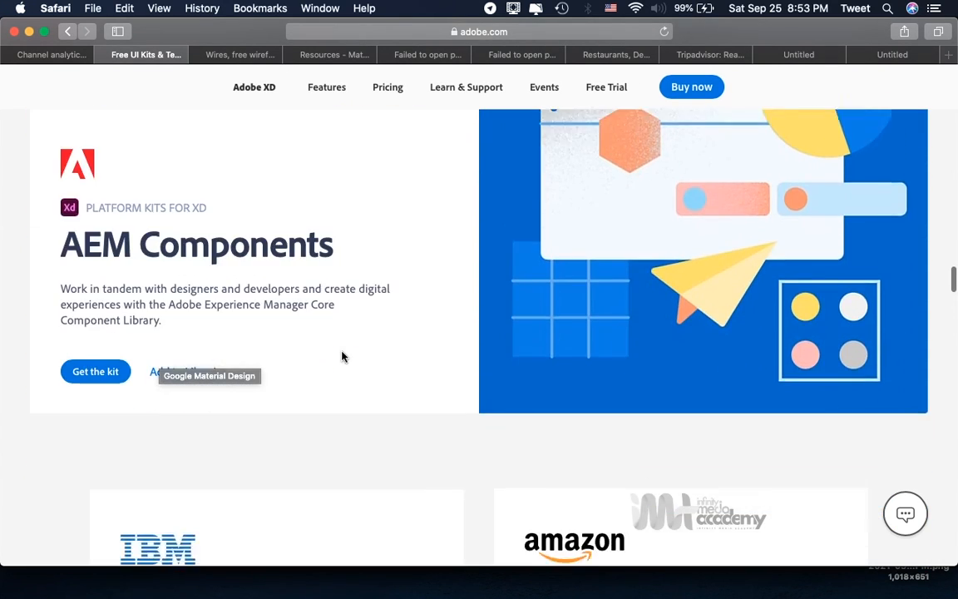
{"action": "scroll", "coordinate": [341, 357], "scroll_direction": "down", "scroll_amount": 10}
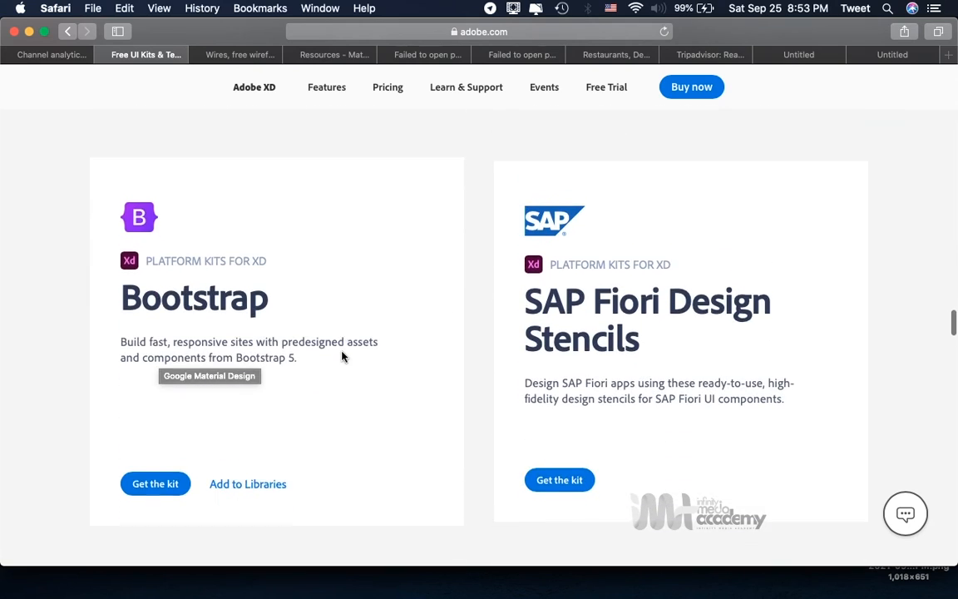
{"action": "scroll", "coordinate": [342, 357], "scroll_direction": "down", "scroll_amount": 6}
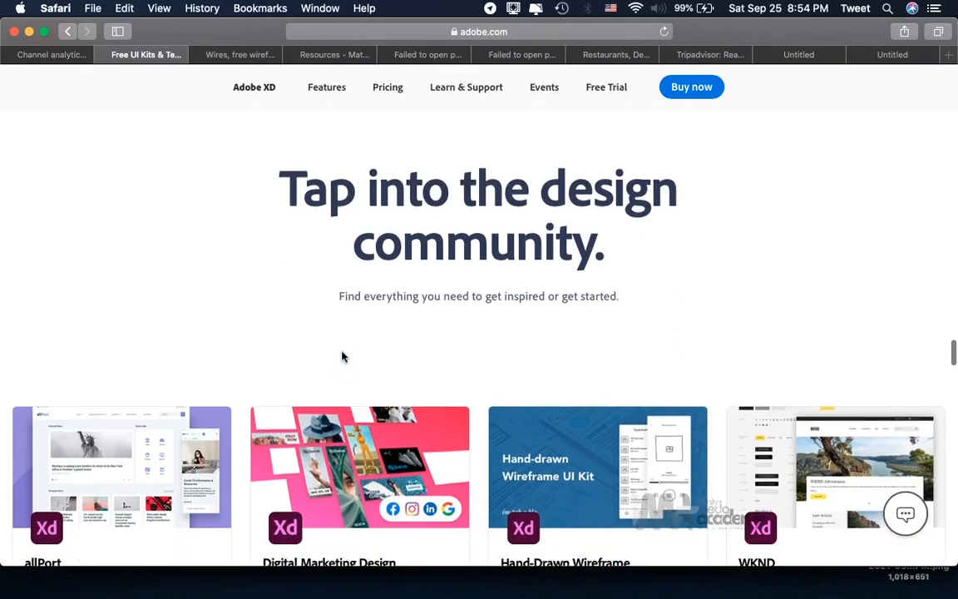
{"action": "scroll", "coordinate": [394, 301], "scroll_direction": "up", "scroll_amount": 8}
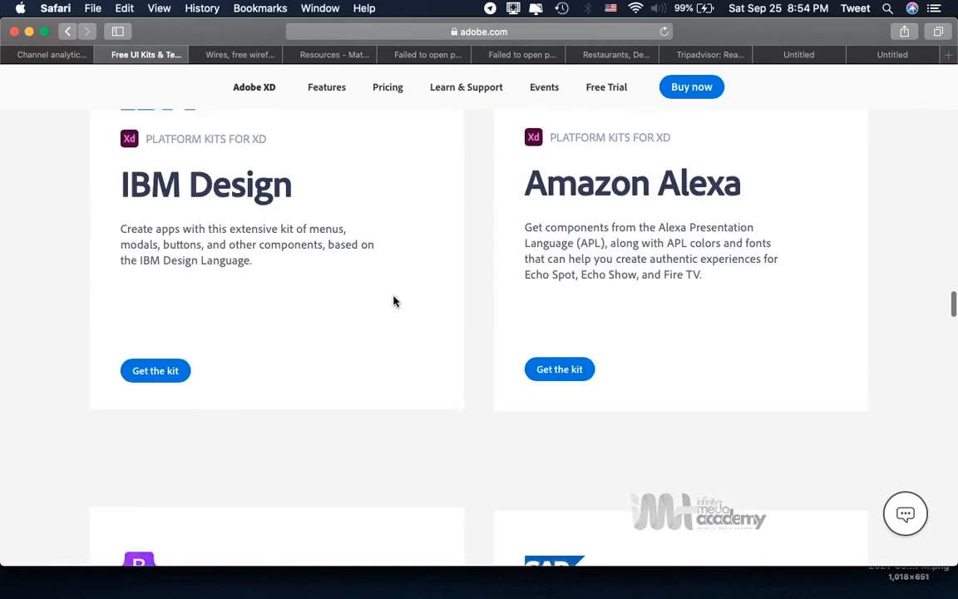
Browse the design community kits, from allPort and Hand-Drawn Wireframe through Wireframes and Dashboard to Social Meetup and Illuminated
{"action": "scroll", "coordinate": [394, 301], "scroll_direction": "down", "scroll_amount": 5}
{"action": "scroll", "coordinate": [394, 301], "scroll_direction": "down", "scroll_amount": 8}
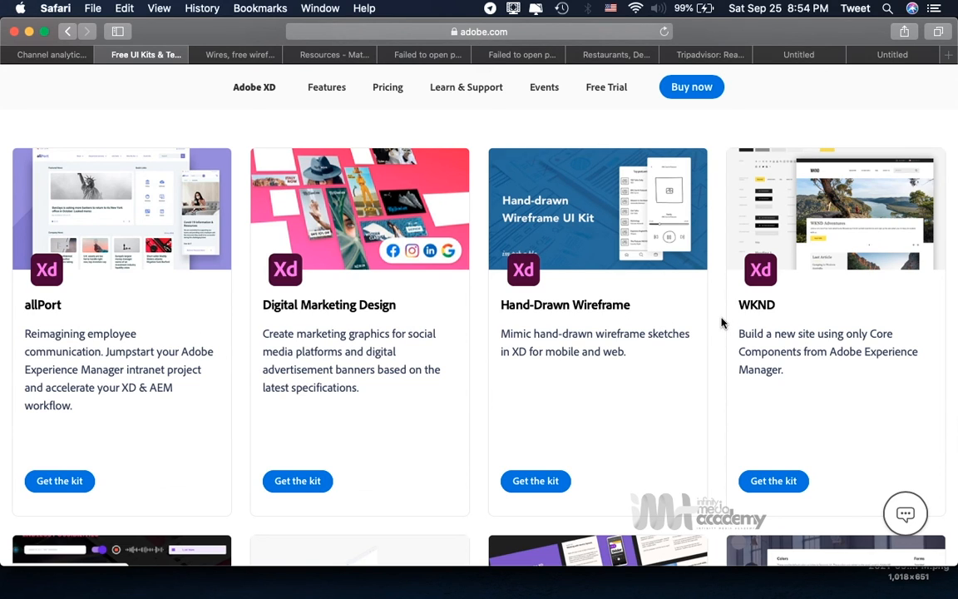
{"action": "scroll", "coordinate": [722, 323], "scroll_direction": "down", "scroll_amount": 3}
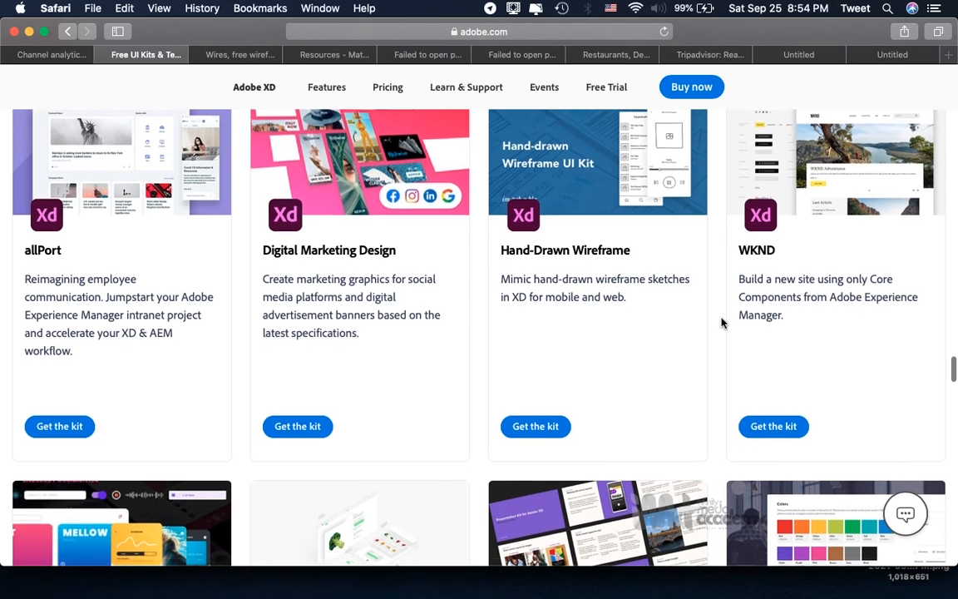
{"action": "scroll", "coordinate": [722, 323], "scroll_direction": "up", "scroll_amount": 2}
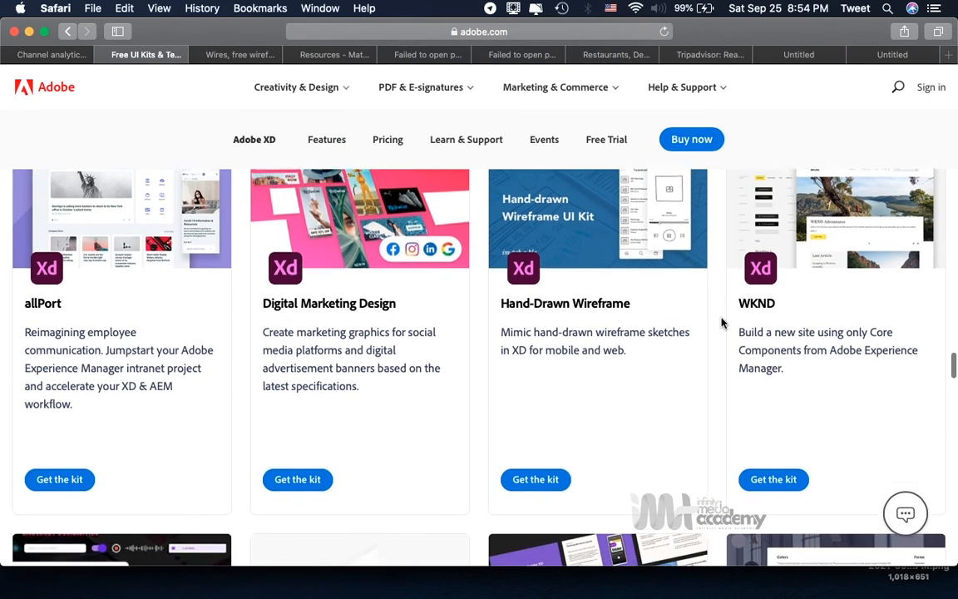
{"action": "scroll", "coordinate": [722, 323], "scroll_direction": "down", "scroll_amount": 5}
{"action": "scroll", "coordinate": [722, 323], "scroll_direction": "down", "scroll_amount": 6}
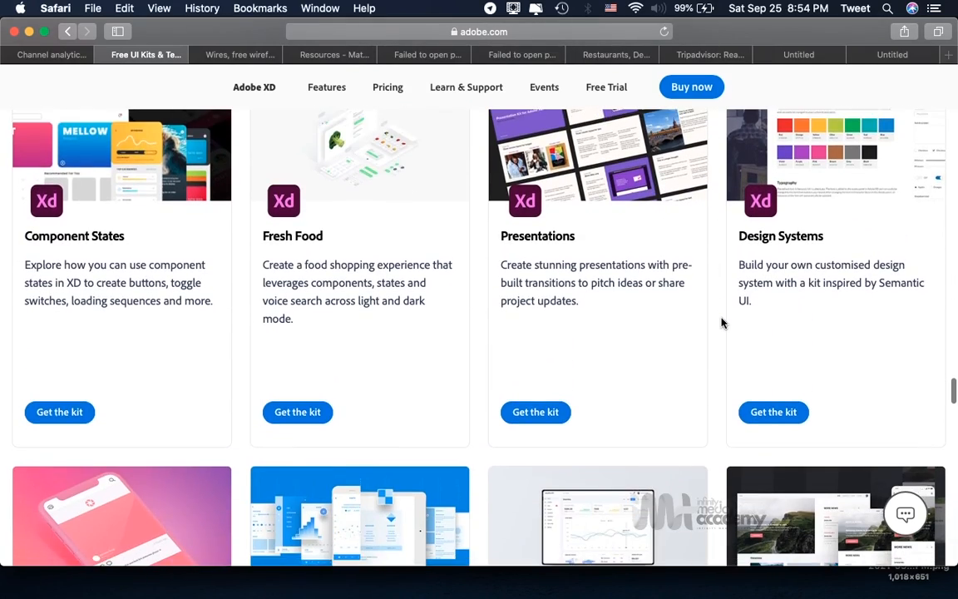
{"action": "scroll", "coordinate": [722, 323], "scroll_direction": "down", "scroll_amount": 5}
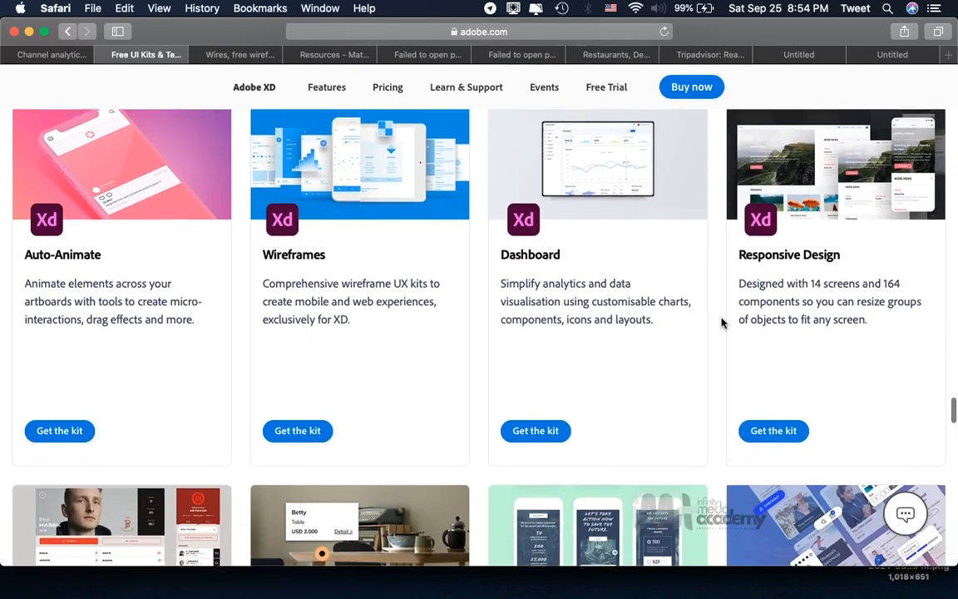
{"action": "scroll", "coordinate": [722, 323], "scroll_direction": "down", "scroll_amount": 2}
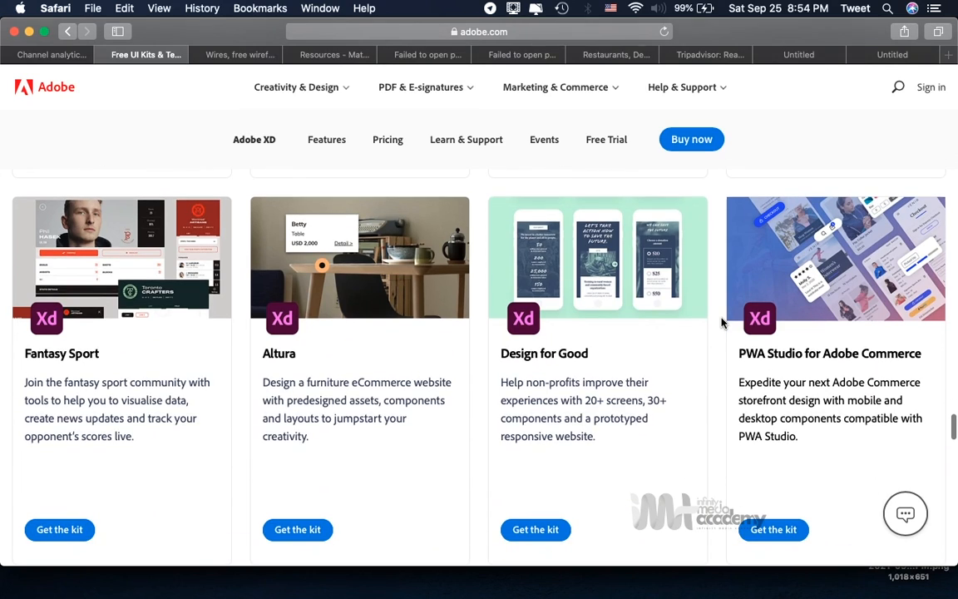
{"action": "scroll", "coordinate": [723, 323], "scroll_direction": "down", "scroll_amount": 5}
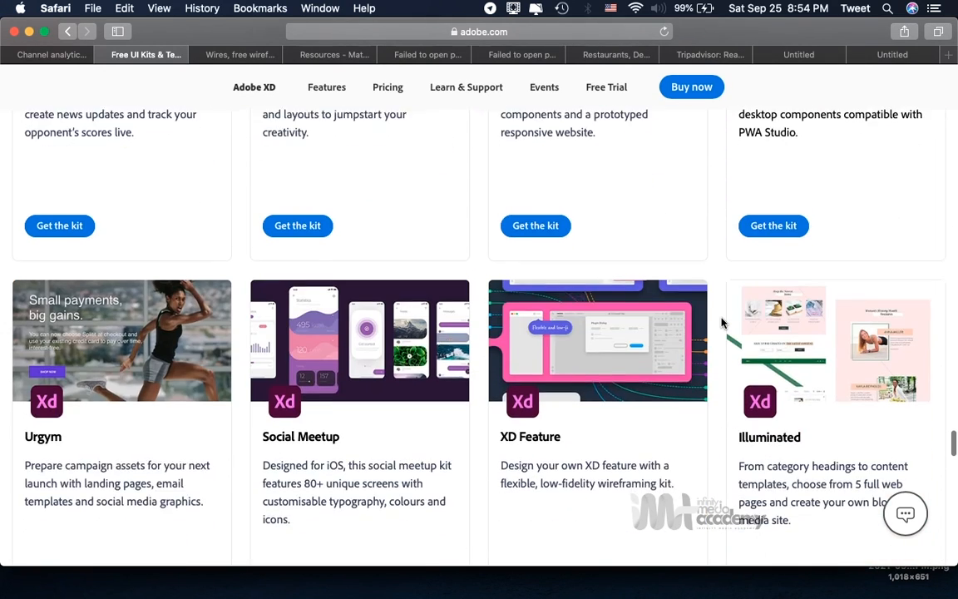
Look through the remaining community kits, from Pawtastic, Vault, Boomerang and Tractiv to Sign Up Screen, Notes App, BFSI and Sooth
{"action": "scroll", "coordinate": [722, 322], "scroll_direction": "down", "scroll_amount": 1}
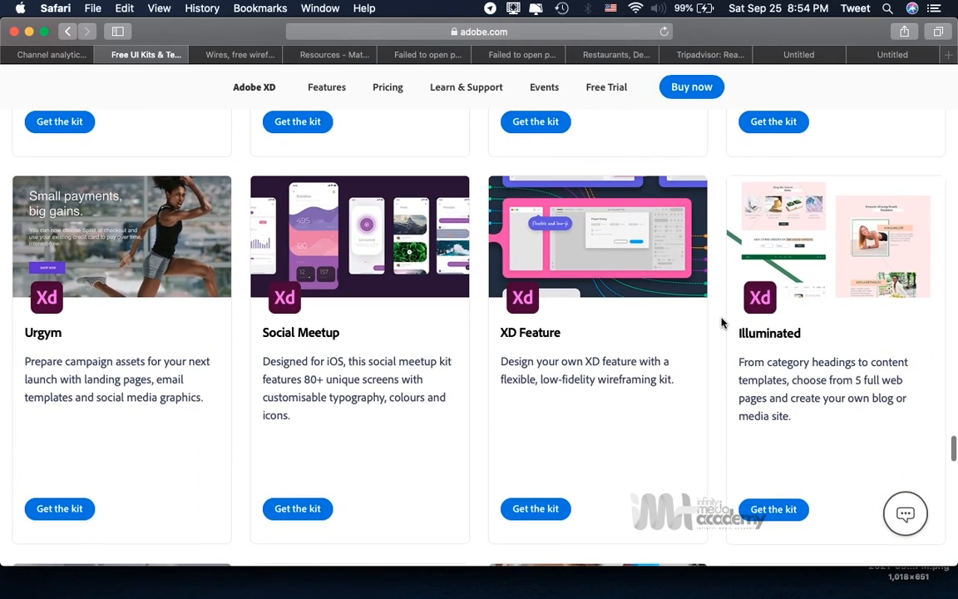
{"action": "scroll", "coordinate": [722, 323], "scroll_direction": "down", "scroll_amount": 6}
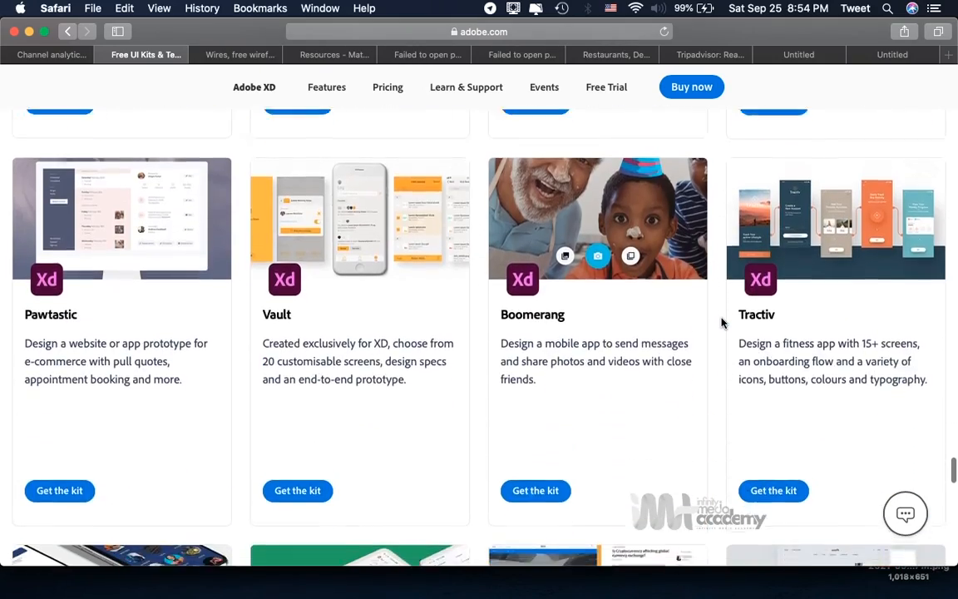
{"action": "scroll", "coordinate": [722, 323], "scroll_direction": "down", "scroll_amount": 8}
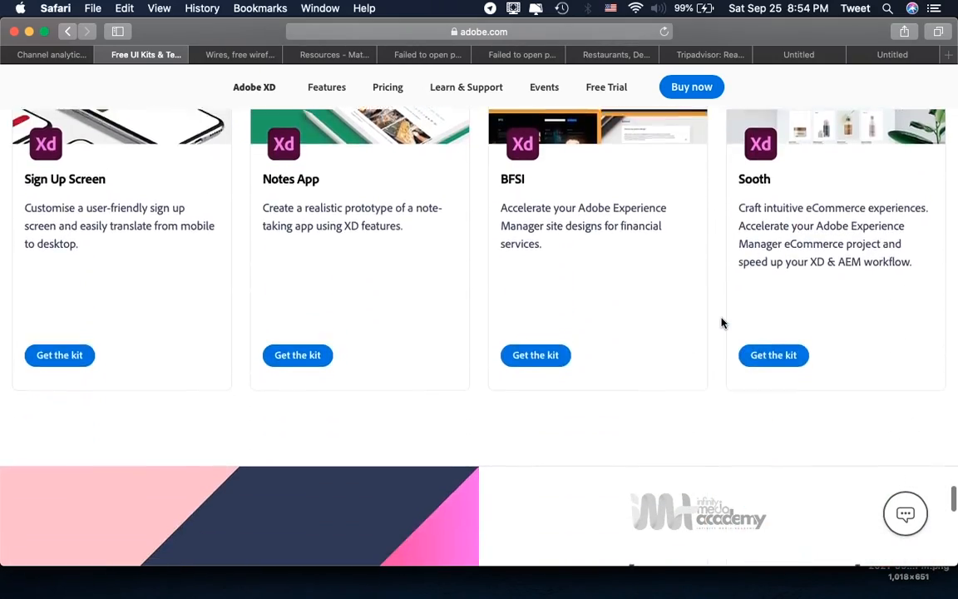
{"action": "scroll", "coordinate": [722, 322], "scroll_direction": "up", "scroll_amount": 12}
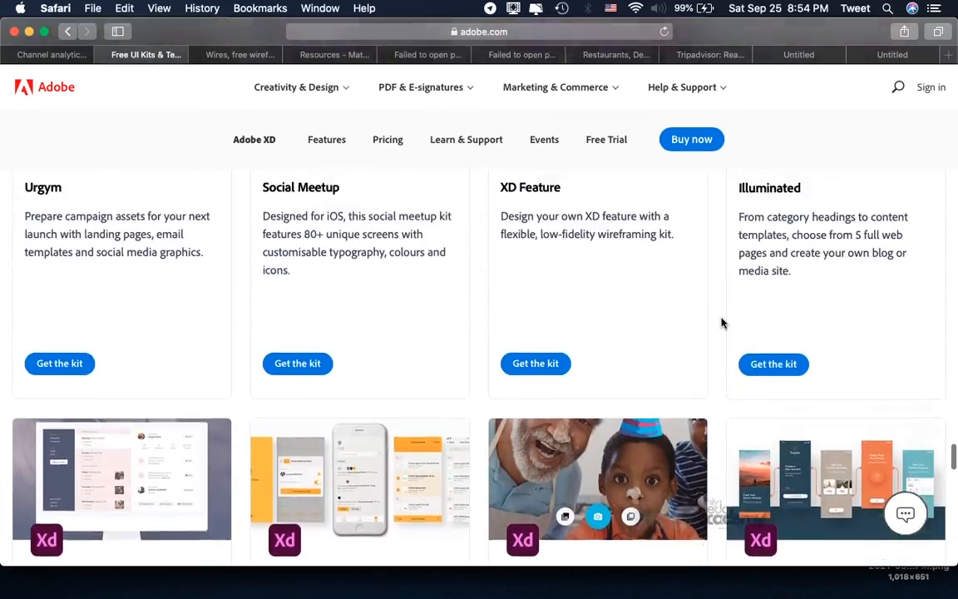
{"action": "scroll", "coordinate": [722, 323], "scroll_direction": "up", "scroll_amount": 14}
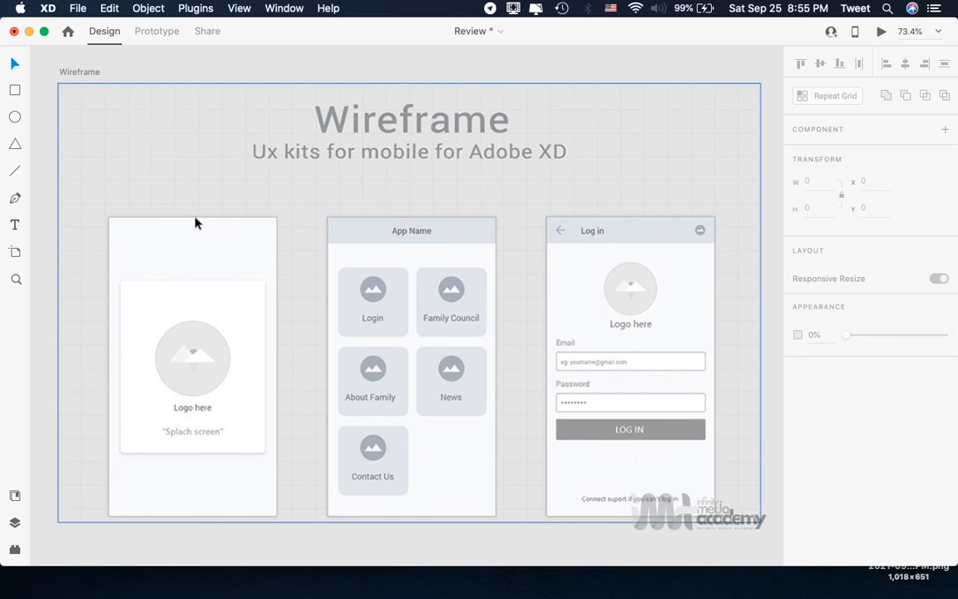
Switch to Adobe XD and view its built-in options for getting UI kits, such as Apple iOS, leaving without choosing one
{"action": "left_click", "coordinate": [77, 7]}
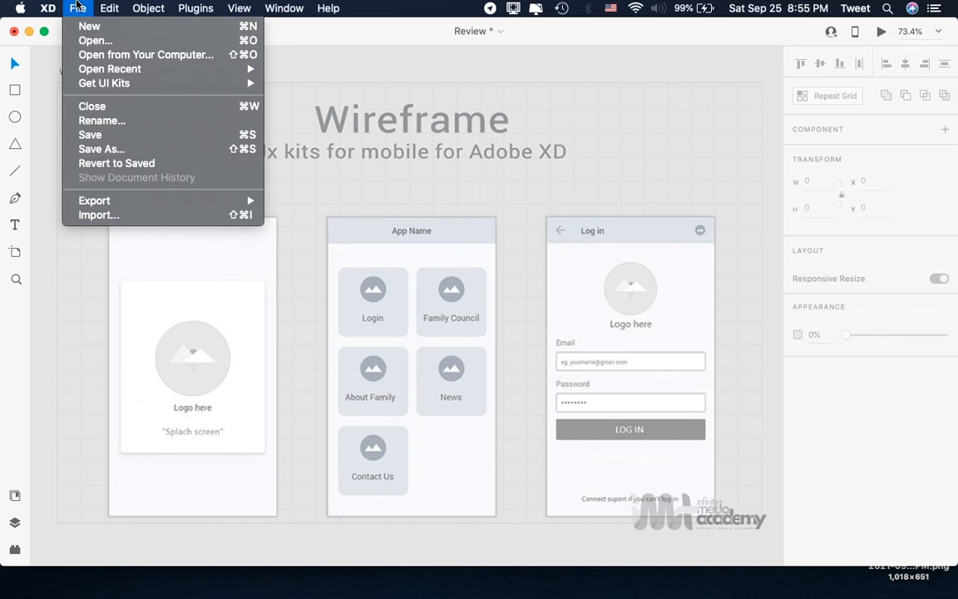
{"action": "mouse_move", "coordinate": [98, 88]}
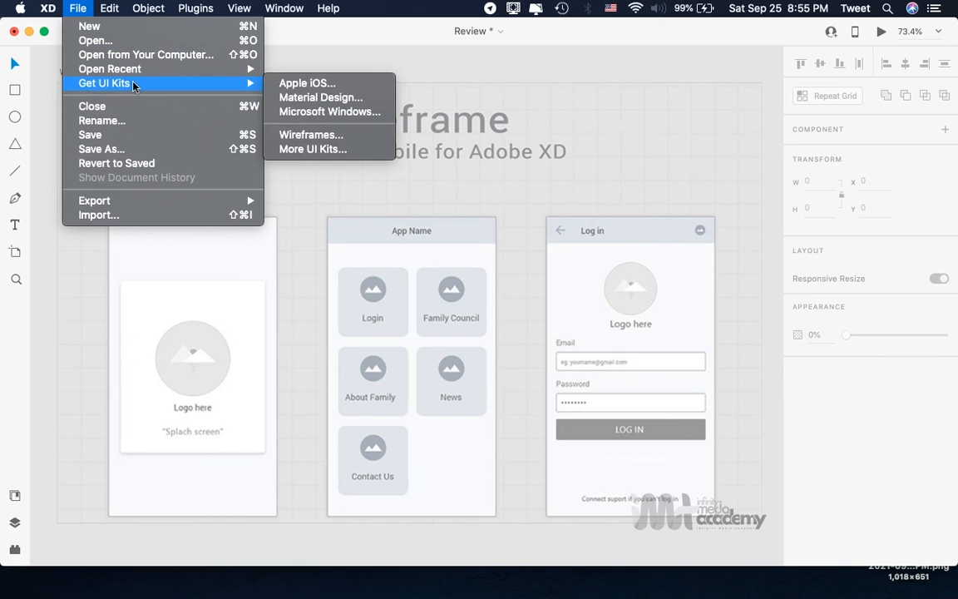
{"action": "mouse_move", "coordinate": [235, 88]}
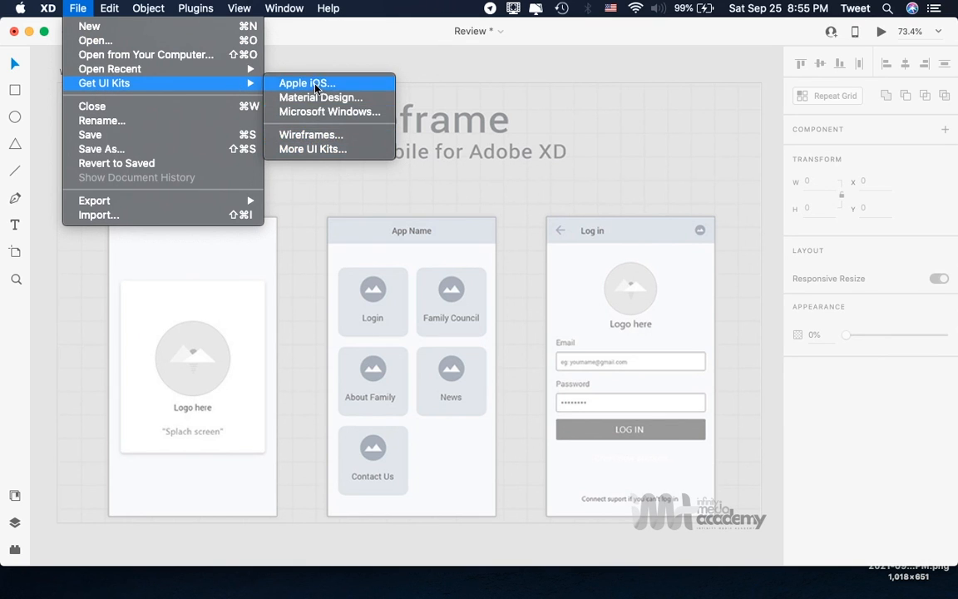
{"action": "left_click", "coordinate": [455, 70]}
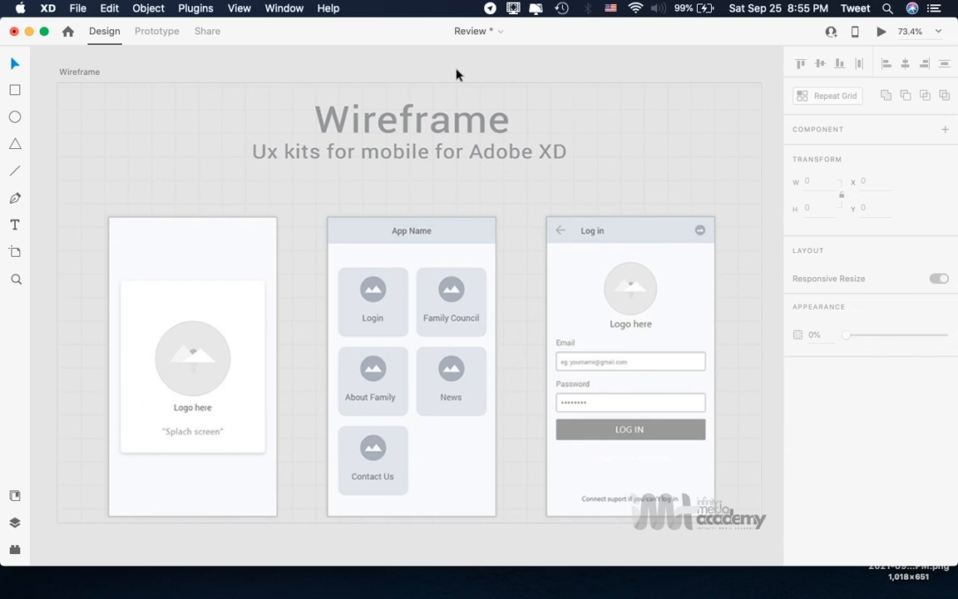
Select the Project artboard containing the Create your Google Account form
{"action": "scroll", "coordinate": [456, 75], "scroll_direction": "right", "scroll_amount": 10}
{"action": "scroll", "coordinate": [455, 75], "scroll_direction": "right", "scroll_amount": 5}
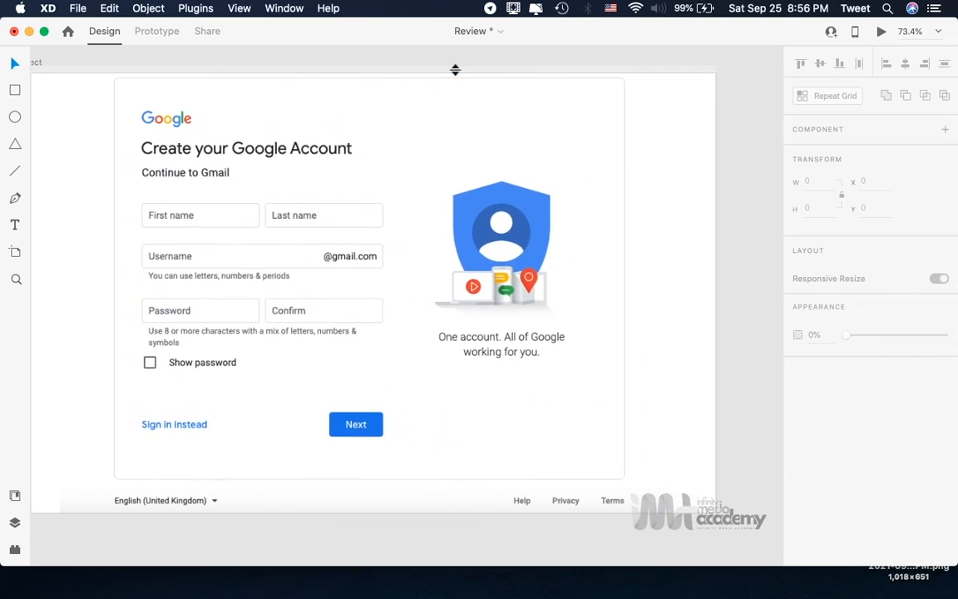
{"action": "scroll", "coordinate": [456, 75], "scroll_direction": "left", "scroll_amount": 4}
{"action": "scroll", "coordinate": [456, 73], "scroll_direction": "right", "scroll_amount": 3}
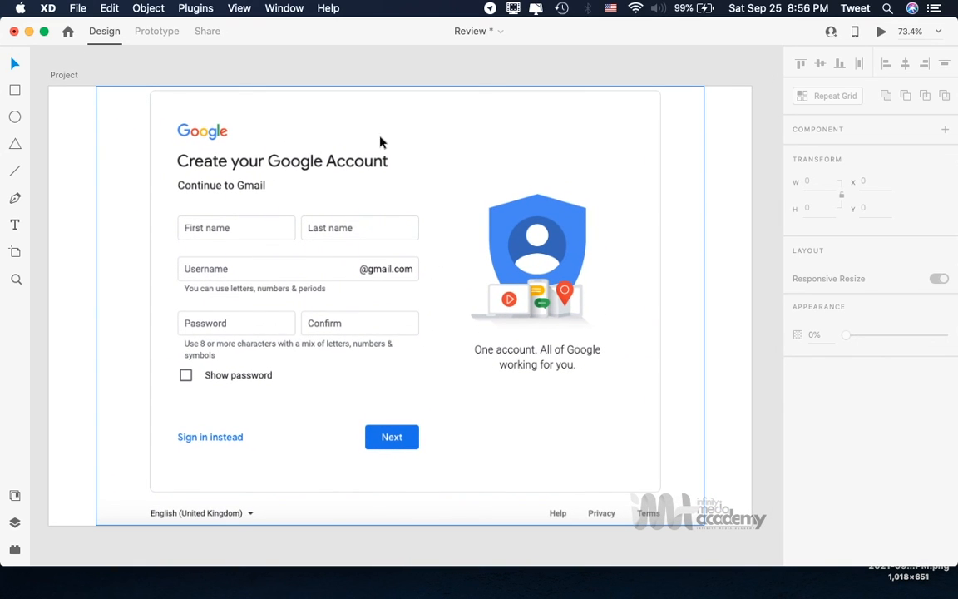
{"action": "left_click", "coordinate": [328, 73]}
{"action": "left_click", "coordinate": [59, 78]}
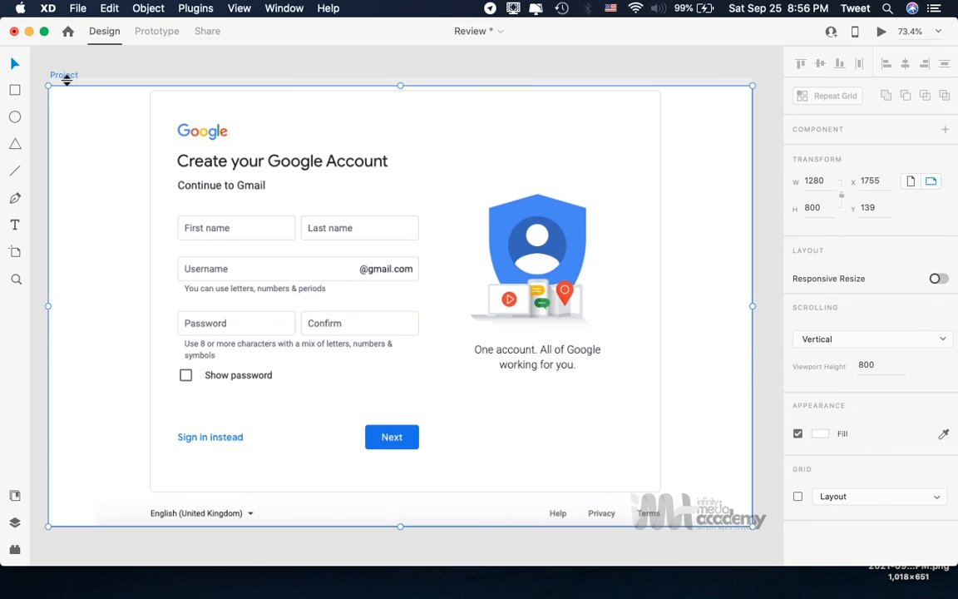
Open the export settings for the selected artboard and review the available file formats, keeping PNG
{"action": "left_click", "coordinate": [77, 8]}
{"action": "mouse_move", "coordinate": [131, 203]}
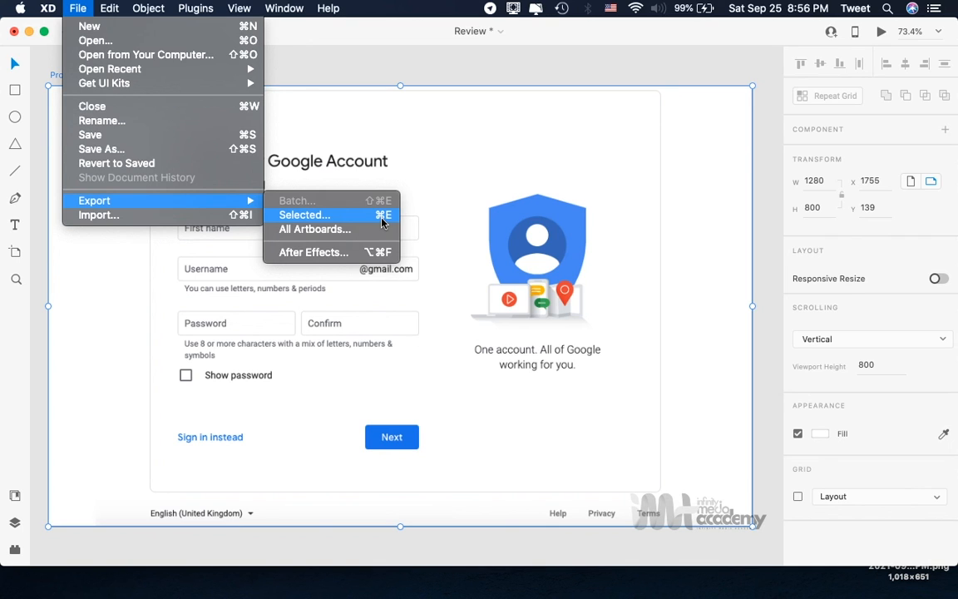
{"action": "left_click", "coordinate": [318, 215]}
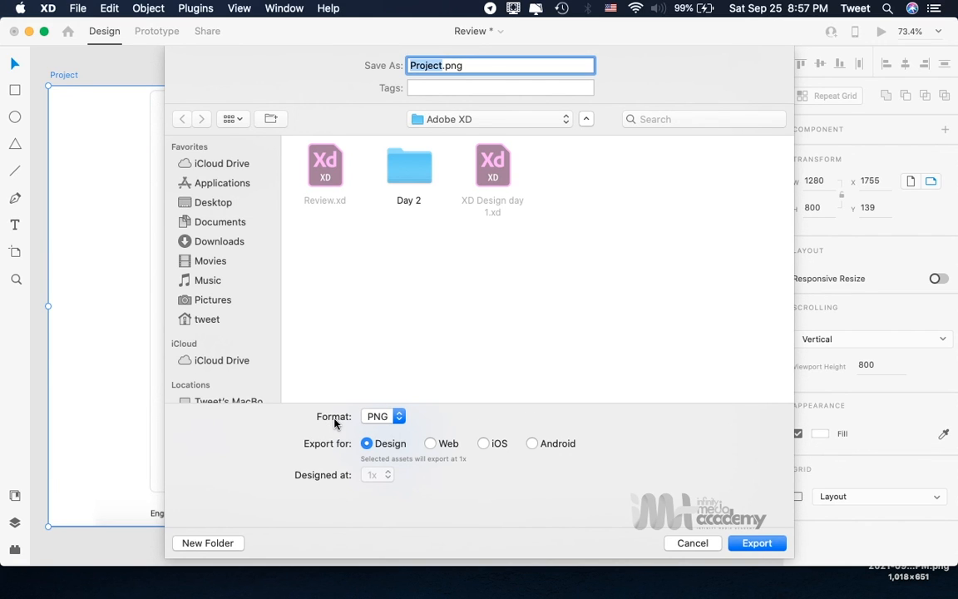
{"action": "left_click", "coordinate": [384, 419]}
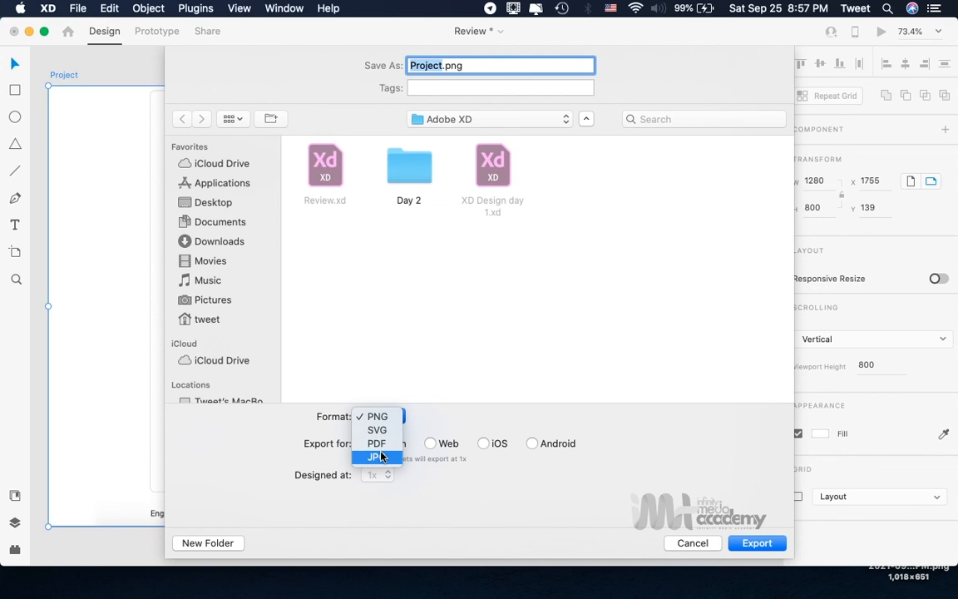
{"action": "left_click", "coordinate": [426, 424]}
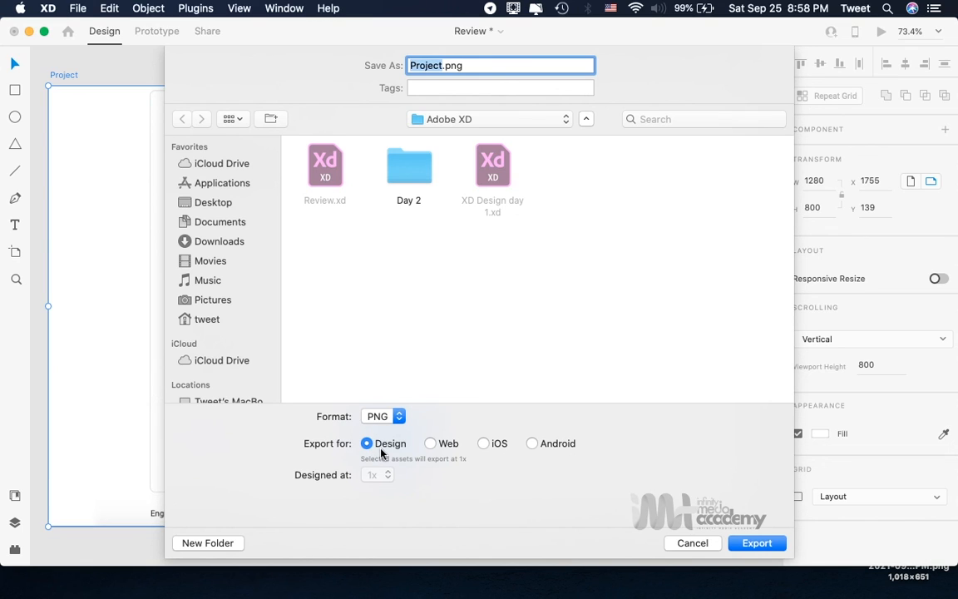
Compare the Web, iOS and Android export targets and set the target back to Design
{"action": "left_click", "coordinate": [430, 446]}
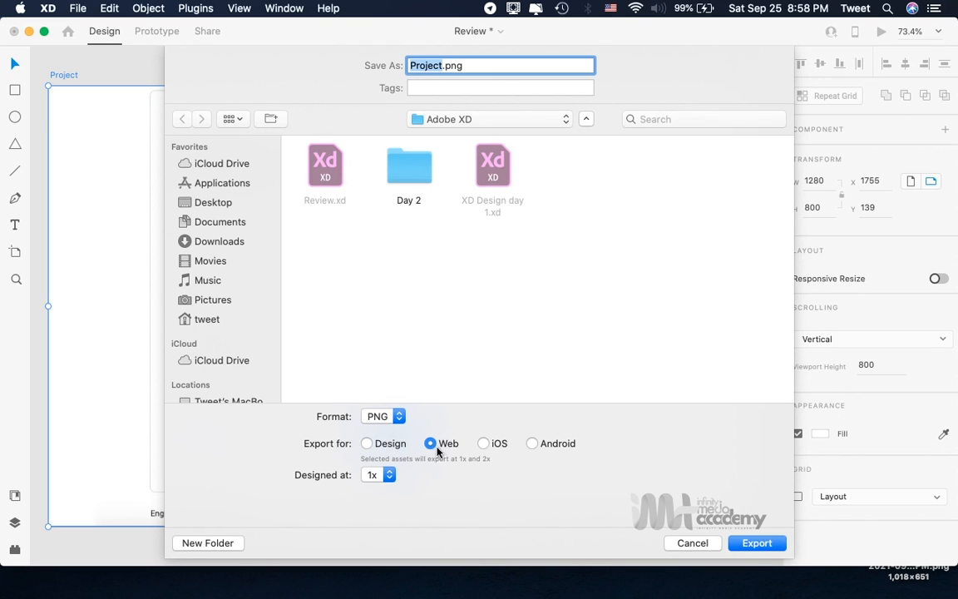
{"action": "left_click", "coordinate": [485, 444]}
{"action": "left_click", "coordinate": [532, 444]}
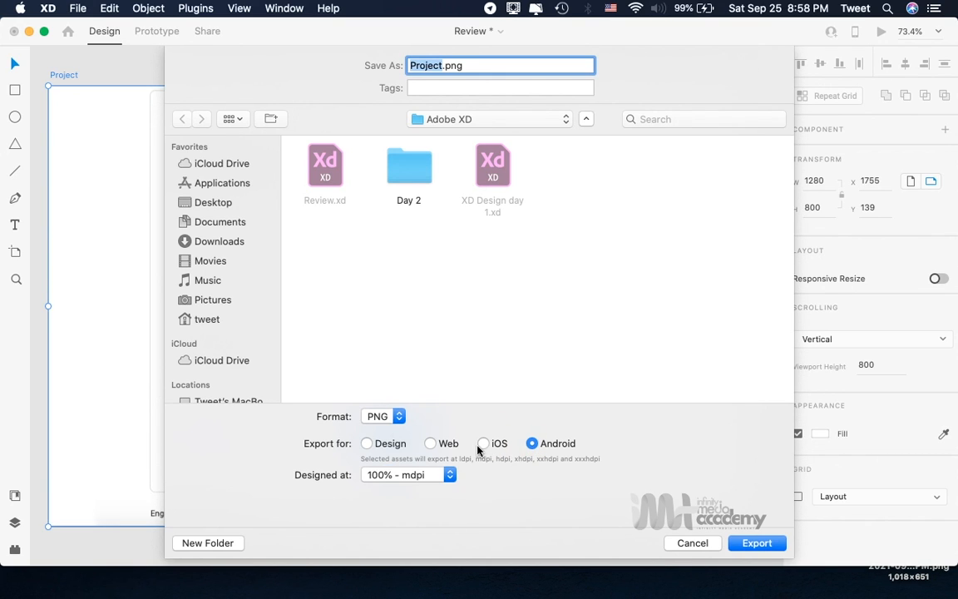
{"action": "left_click", "coordinate": [365, 446]}
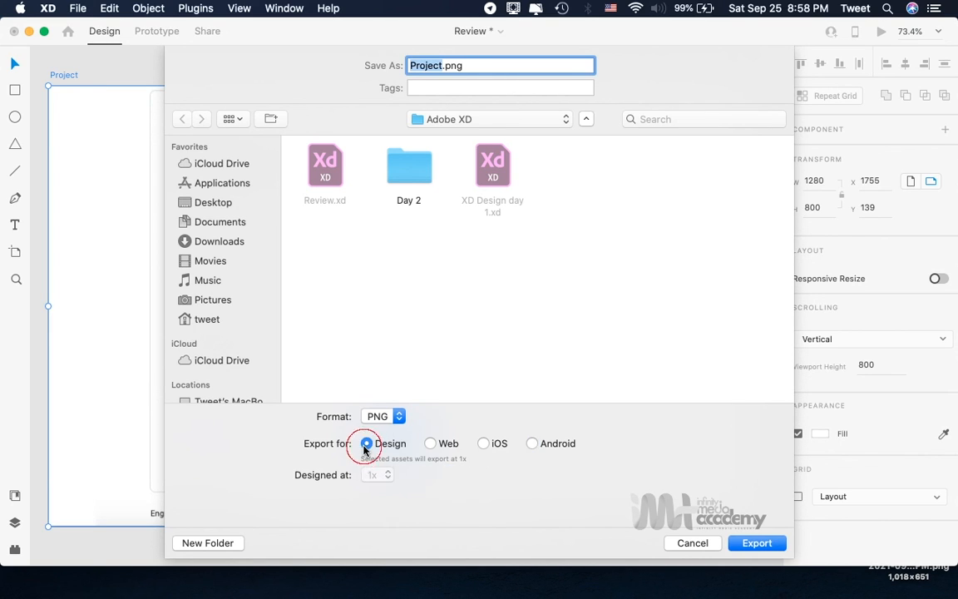
Try JPG as the export format, return it to PNG and cancel the export
{"action": "left_click", "coordinate": [393, 421]}
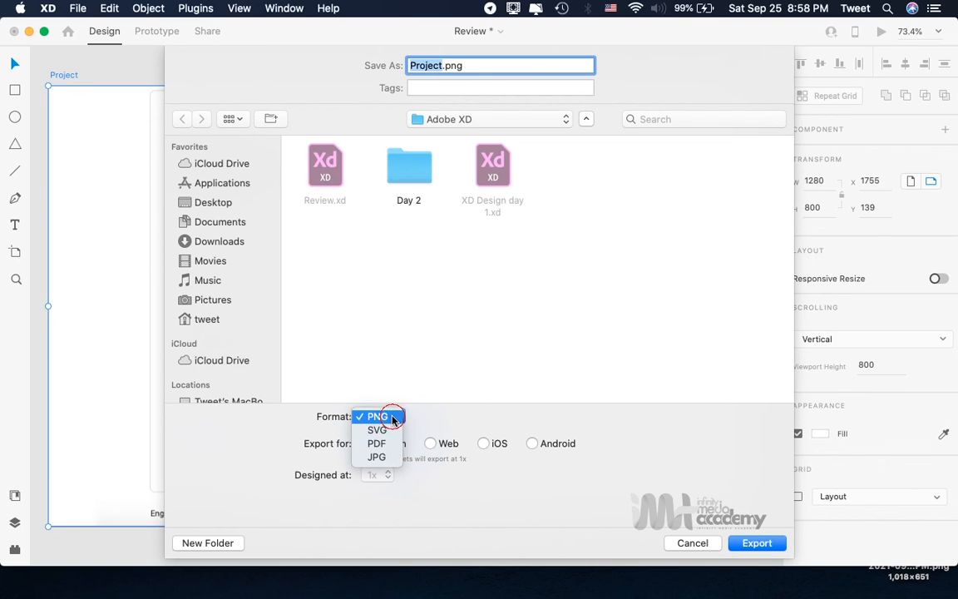
{"action": "left_click", "coordinate": [387, 459]}
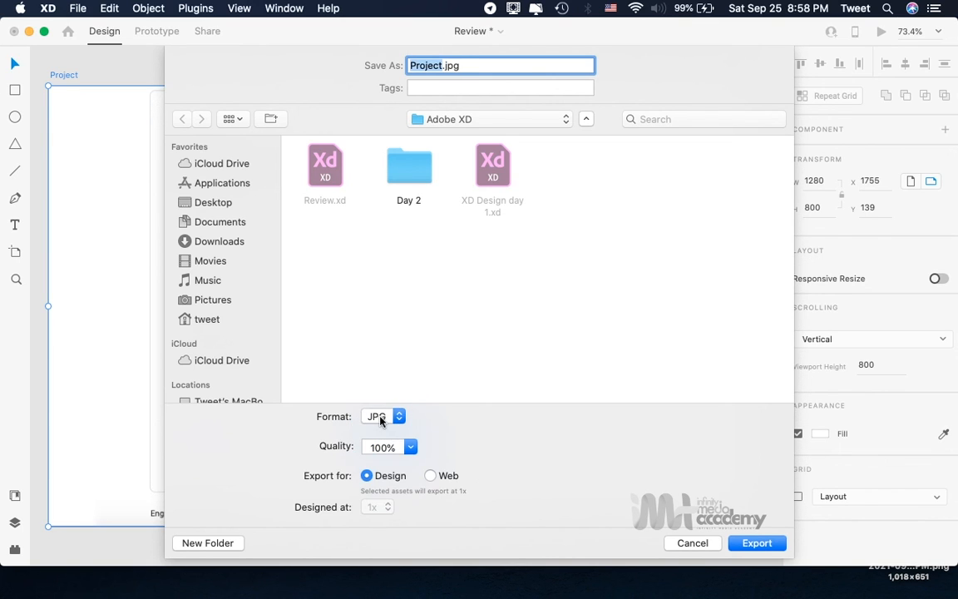
{"action": "left_click", "coordinate": [392, 416]}
{"action": "left_click", "coordinate": [377, 376]}
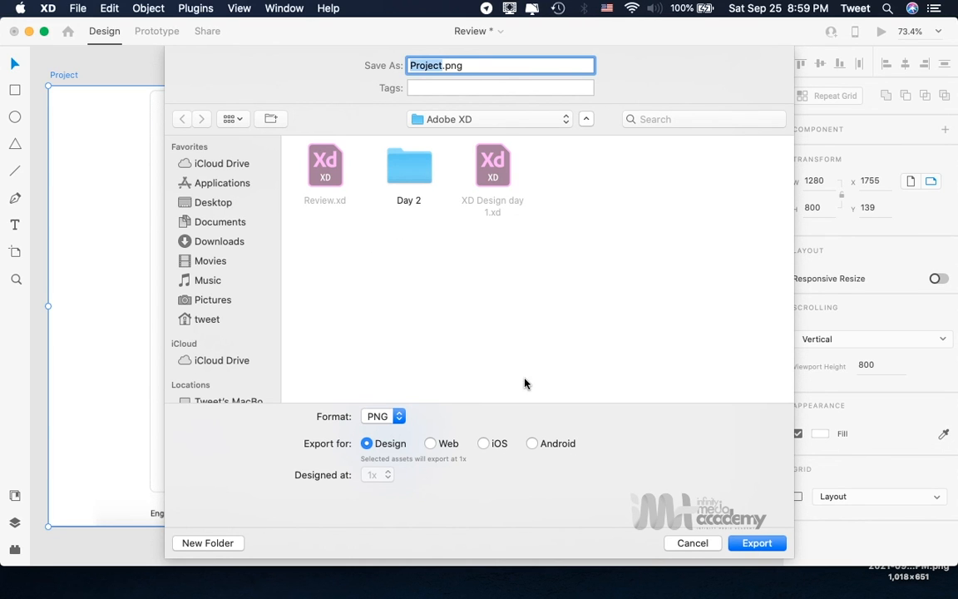
{"action": "left_click", "coordinate": [687, 543]}
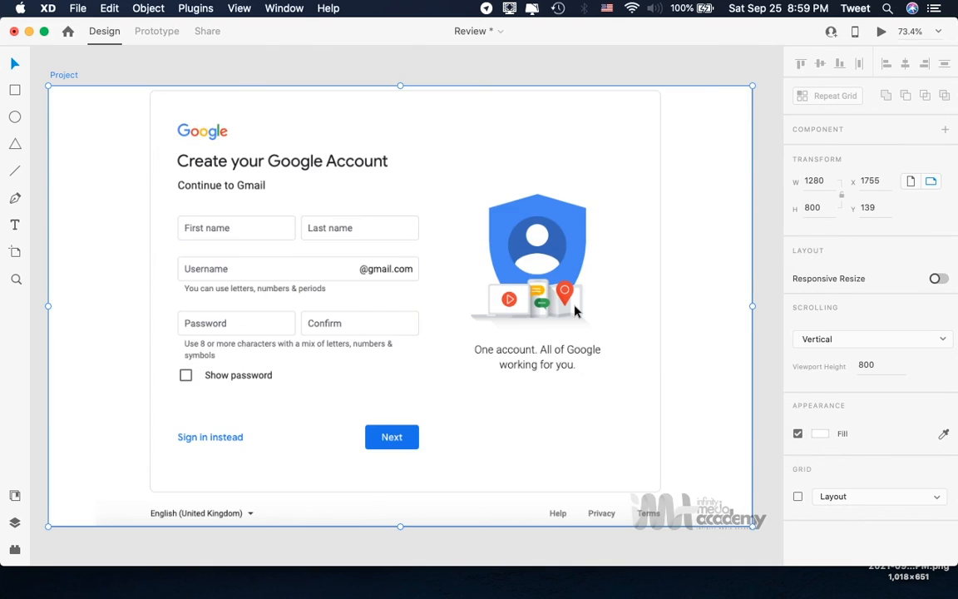
Deselect the Project artboard and examine the layout of its Google account sign-up form
{"action": "left_click", "coordinate": [454, 70]}
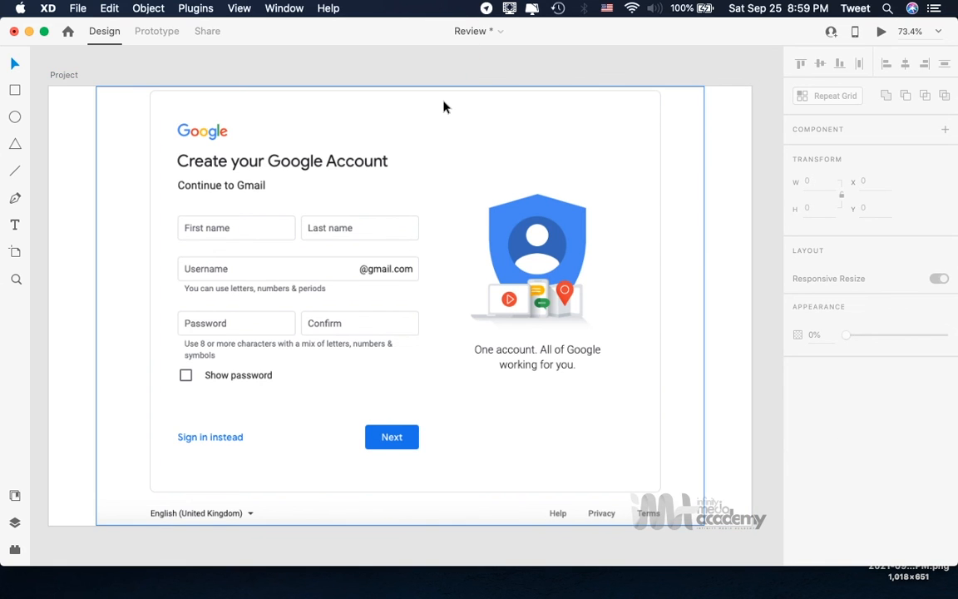
{"action": "scroll", "coordinate": [443, 105], "scroll_direction": "down", "scroll_amount": 3}
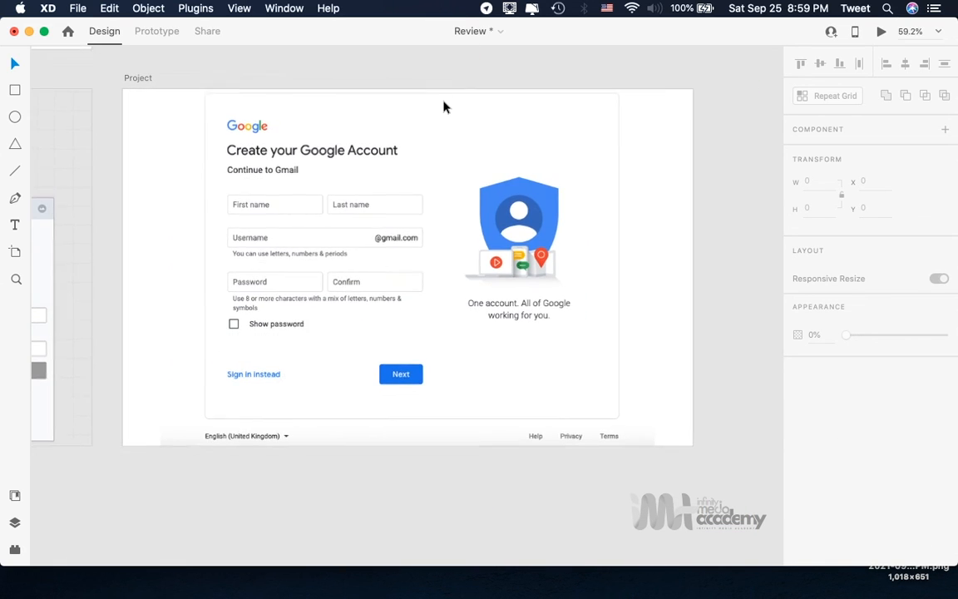
{"action": "scroll", "coordinate": [444, 107], "scroll_direction": "right", "scroll_amount": 3}
{"action": "scroll", "coordinate": [444, 107], "scroll_direction": "right", "scroll_amount": 2}
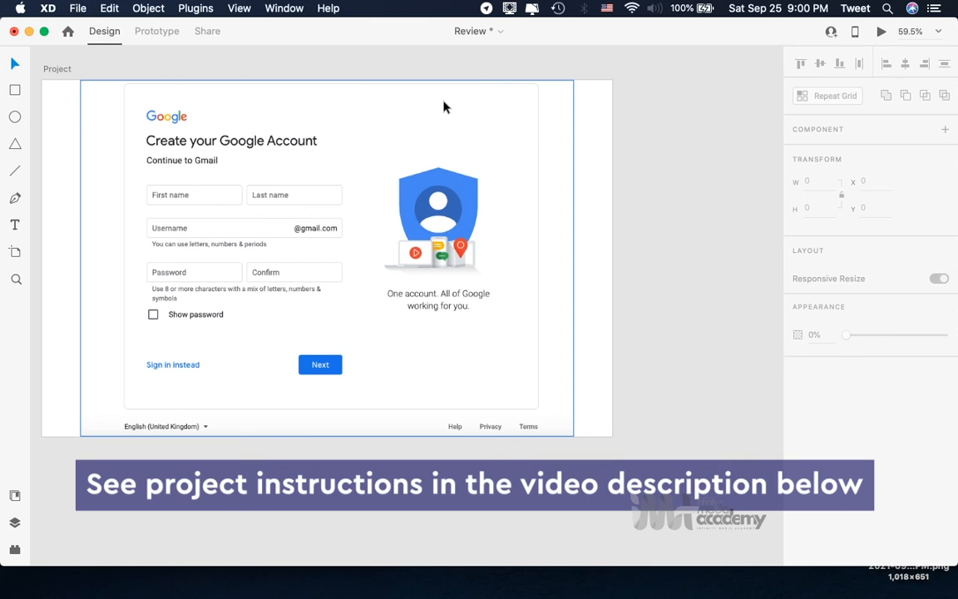
{"action": "scroll", "coordinate": [444, 107], "scroll_direction": "left", "scroll_amount": 2}
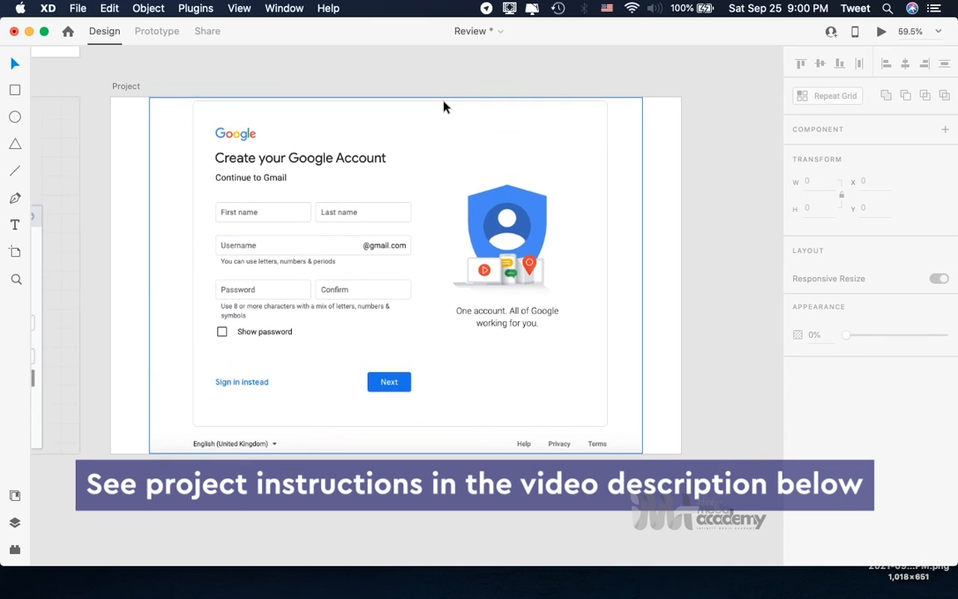
{"action": "scroll", "coordinate": [443, 107], "scroll_direction": "up", "scroll_amount": 3}
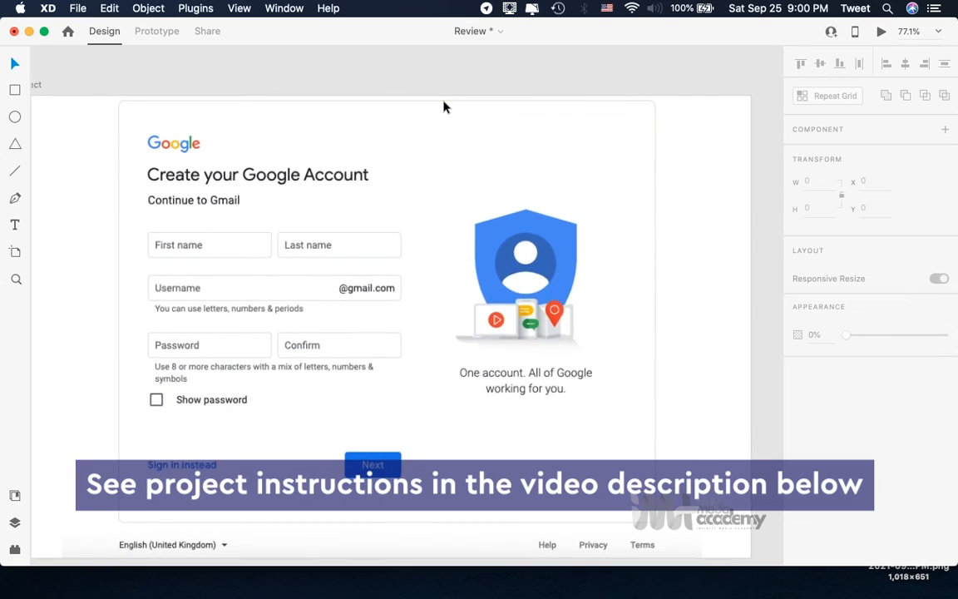
{"action": "scroll", "coordinate": [443, 108], "scroll_direction": "down", "scroll_amount": 2}
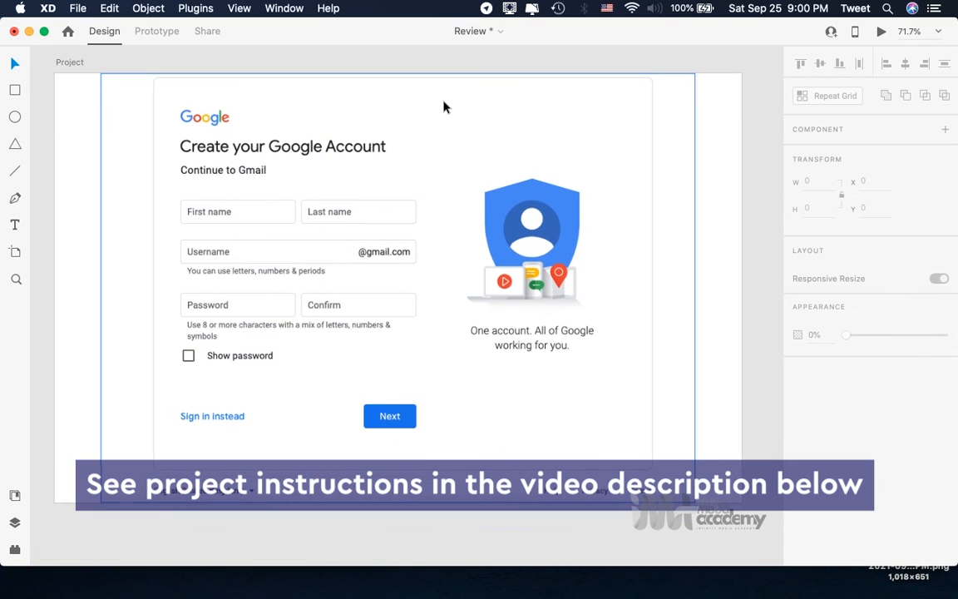